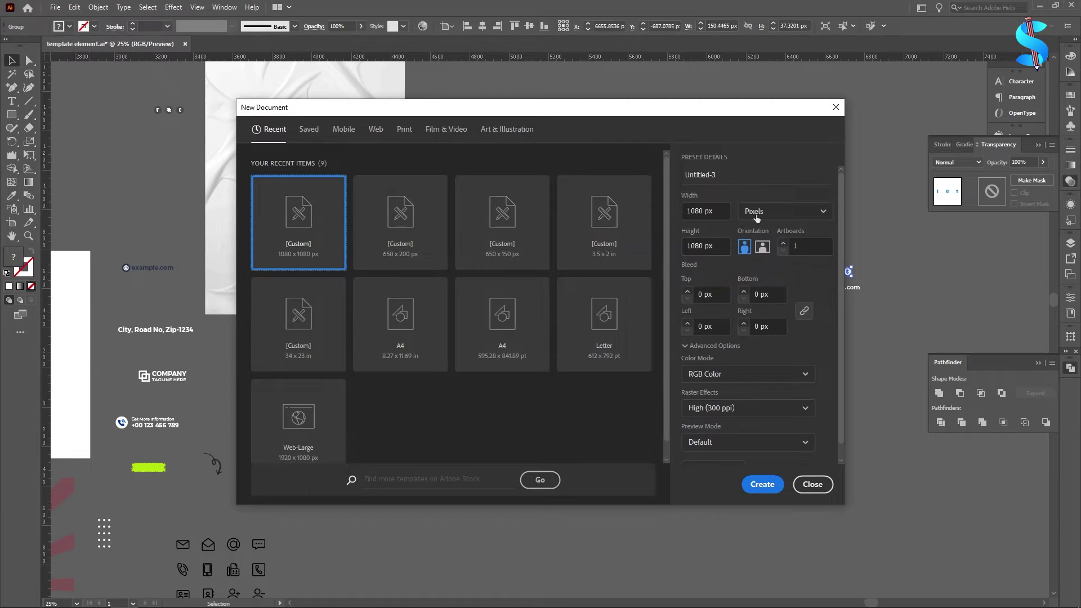
Create a 1080 × 1080 px RGB document and draw a 50 × 50 px rectangle on its artboard
left_click(761, 484)
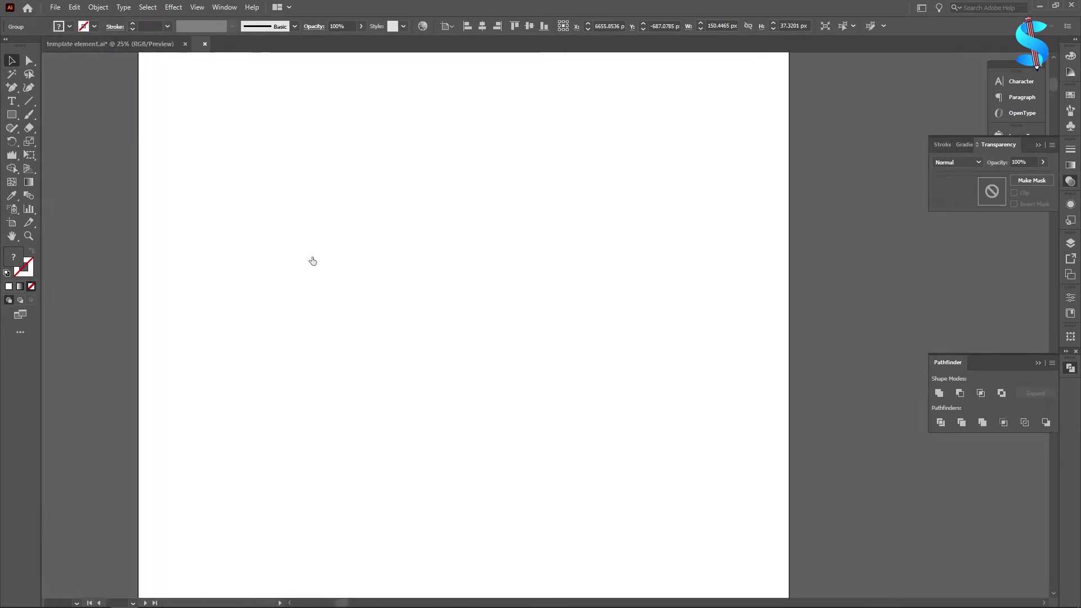
key("m")
left_click(425, 126)
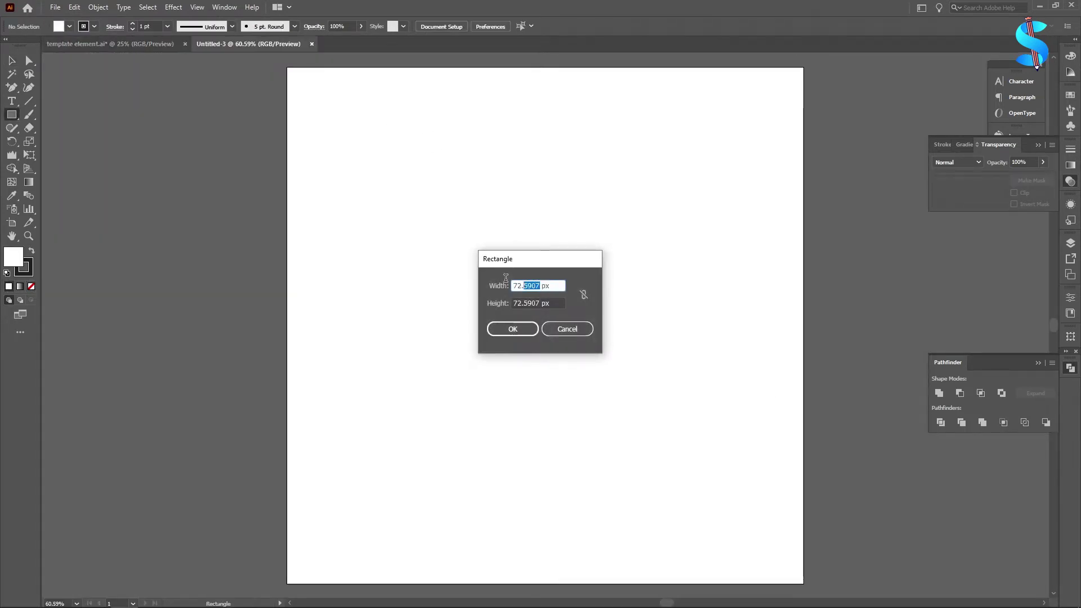
type("50")
key("Tab")
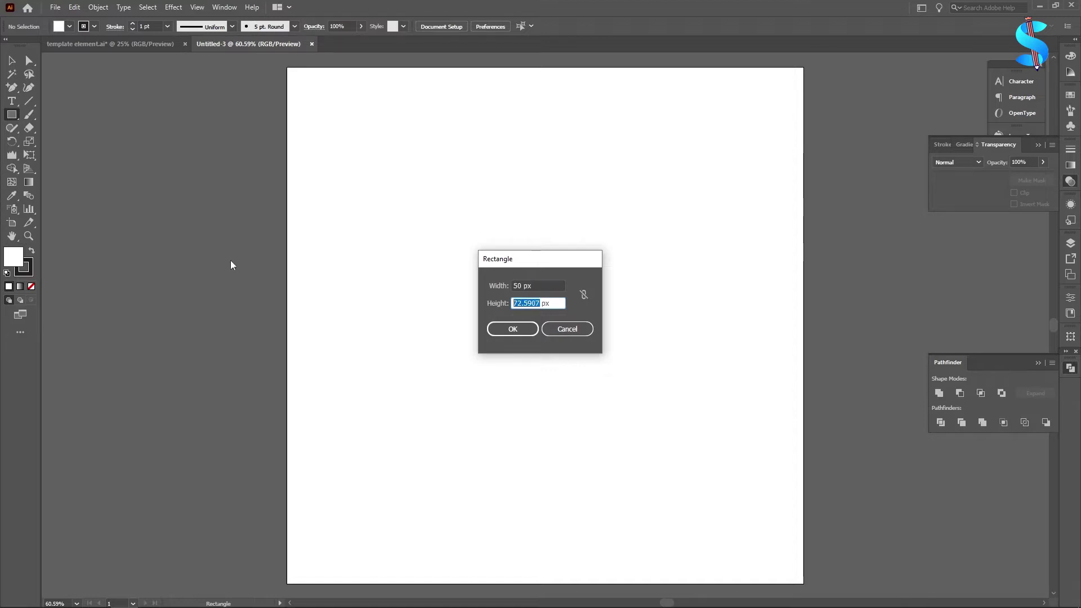
type("50")
key("Return")
Fill the small square with red and remove its stroke
left_click(68, 26)
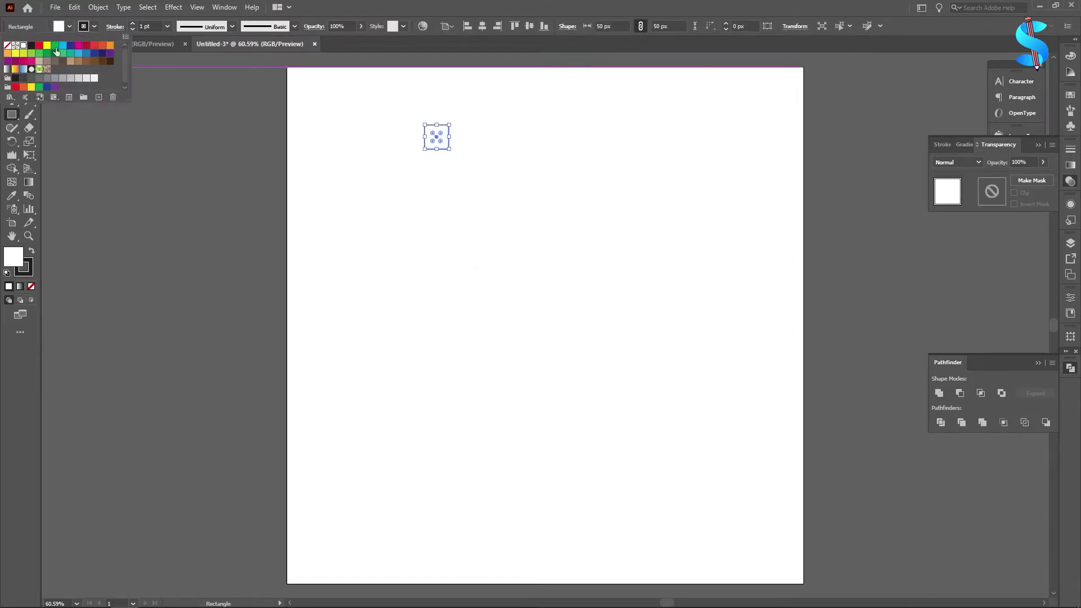
left_click(41, 45)
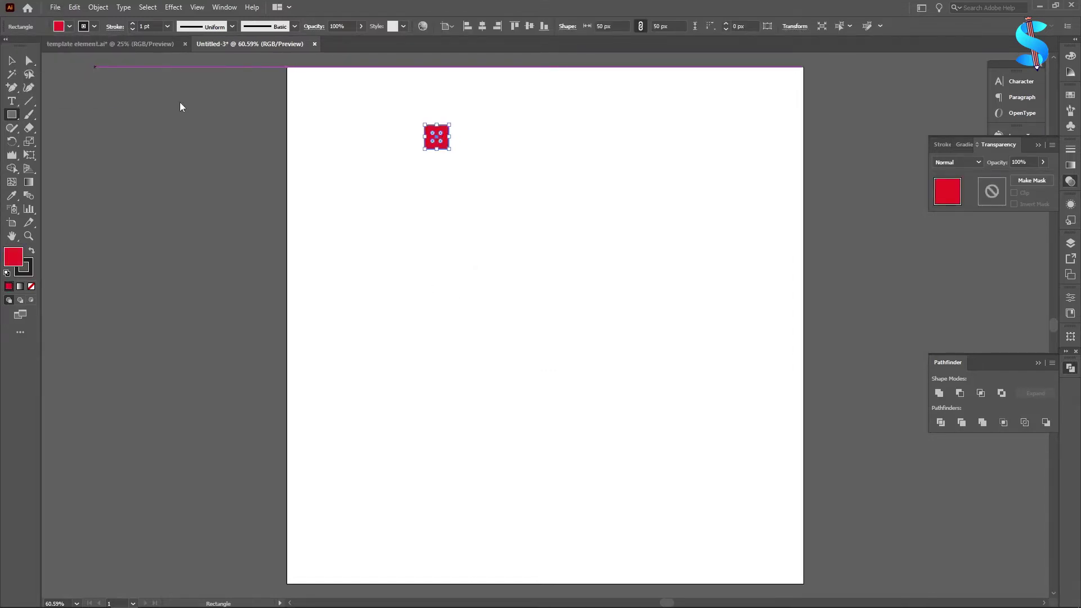
left_click(94, 27)
left_click(7, 45)
key("v")
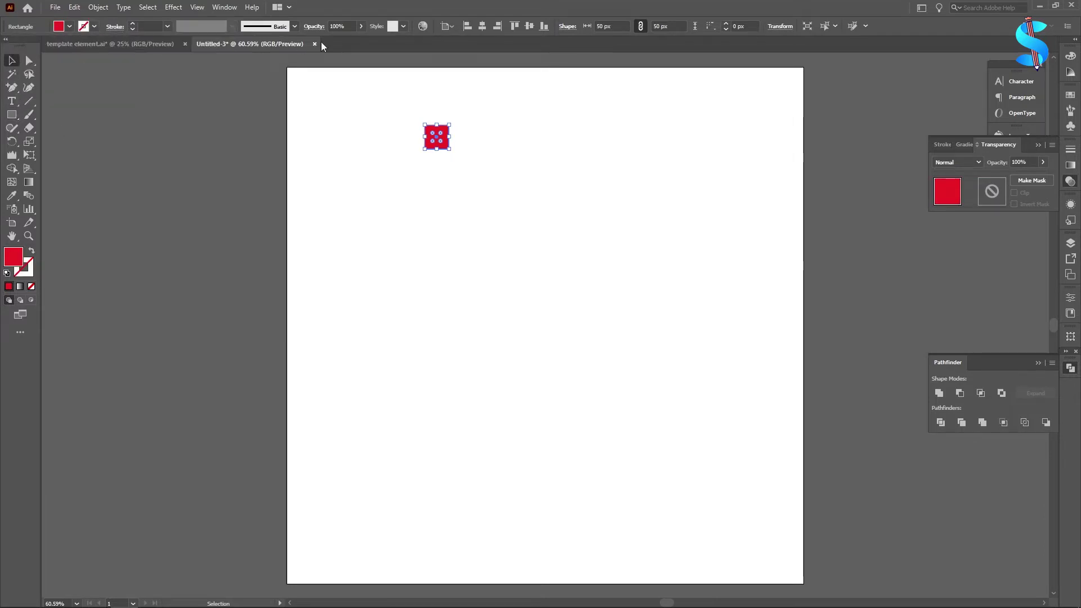
Align the red square to the artboard's top-left corner and place a copy in the bottom-right corner
left_click(467, 26)
left_click(515, 25)
scroll(289, 133, "down", 1)
left_click_drag(299, 89, 488, 211)
left_click(544, 26)
left_click(498, 26)
left_click(340, 258)
Show the rulers and place guides along the bottom and right edges of the top-left red square
scroll(340, 258, "up", 2)
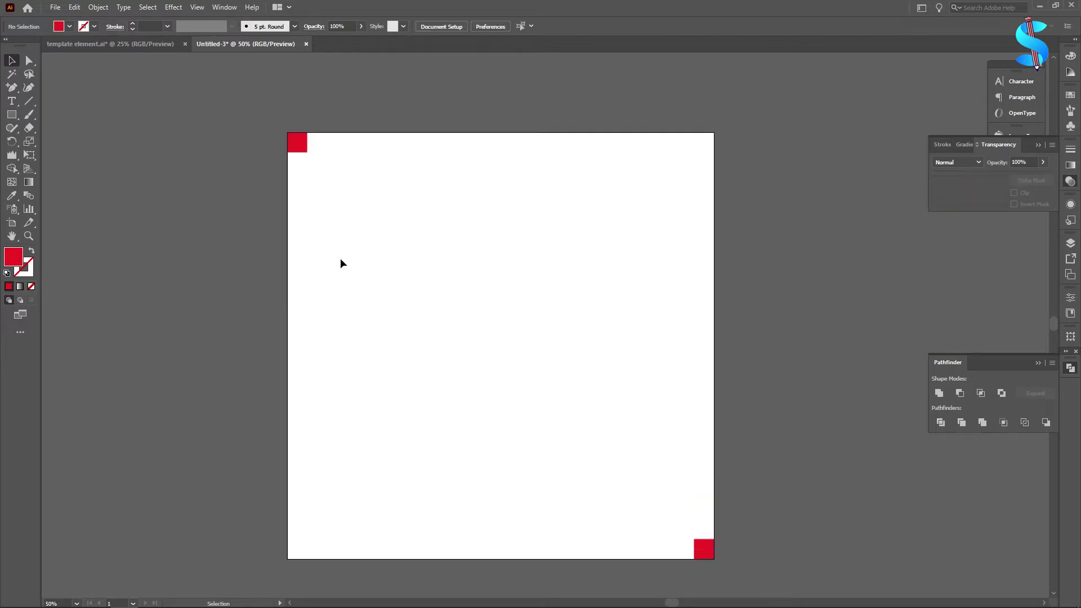
scroll(327, 229, "up", 6)
key("ctrl+r")
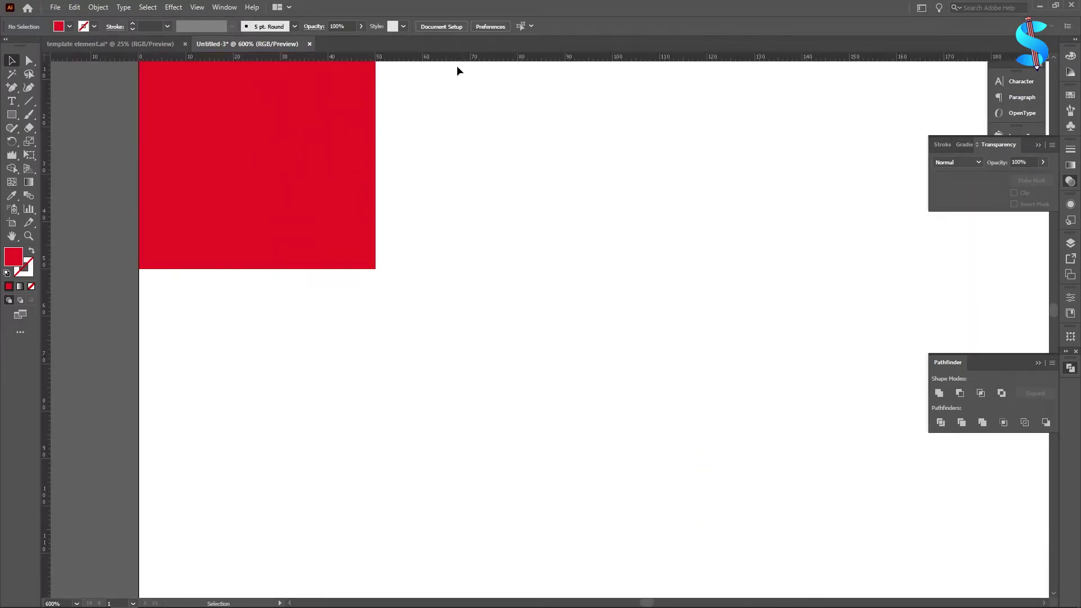
left_click_drag(457, 58, 418, 239)
scroll(370, 269, "up", 7)
scroll(417, 239, "down", 15)
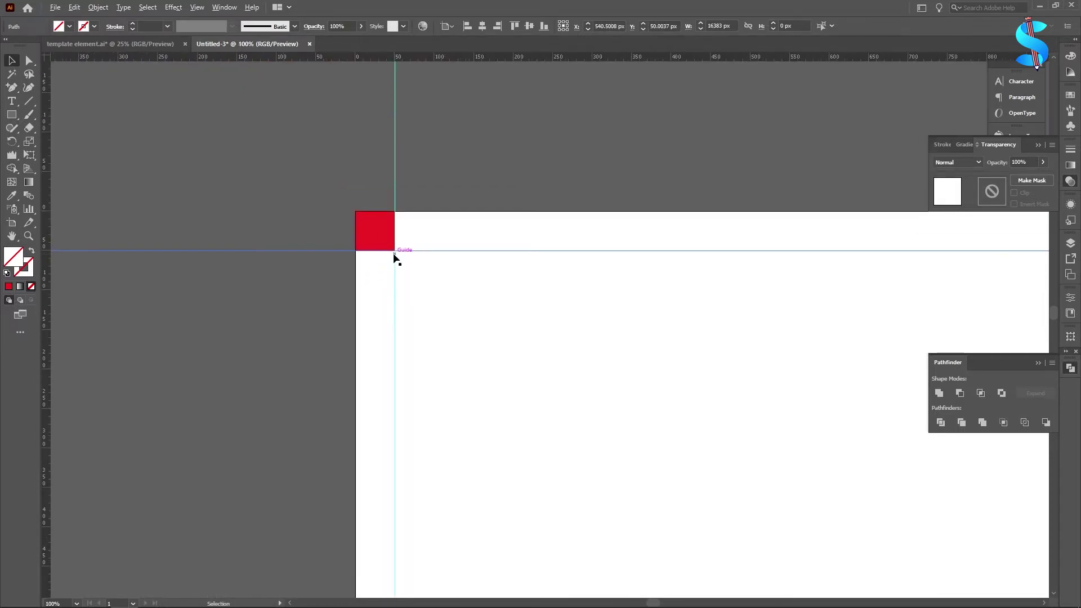
Place guides along the top and left edges of the bottom-right red square
scroll(589, 375, "up", 9)
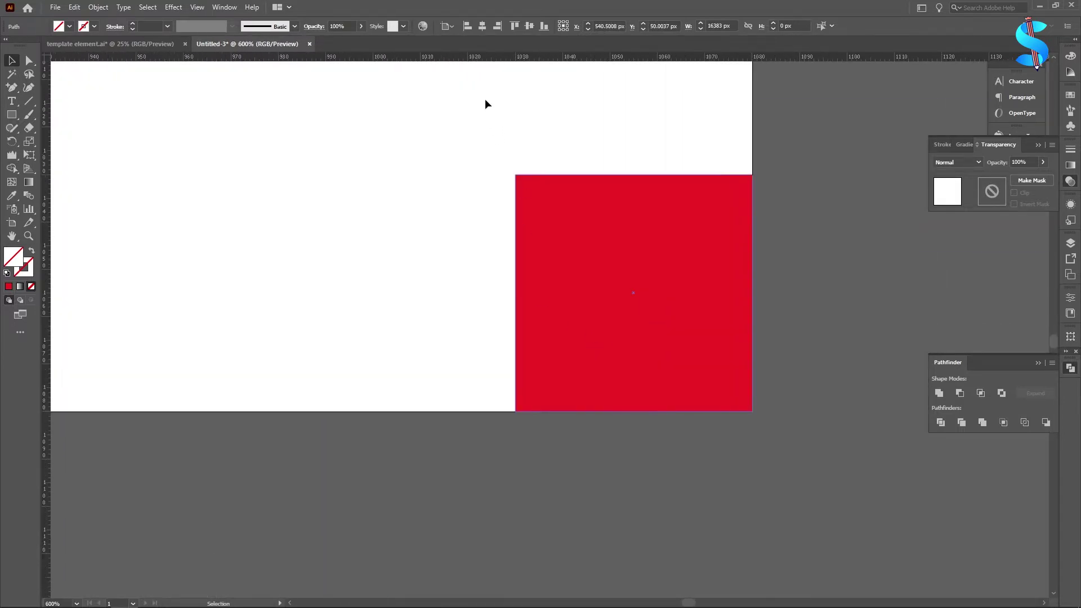
left_click_drag(458, 58, 517, 247)
scroll(532, 179, "up", 5)
left_click_drag(518, 61, 522, 207)
scroll(540, 236, "down", 8)
Delete both red squares, keeping only the margin guides
left_click(583, 307)
key("Delete")
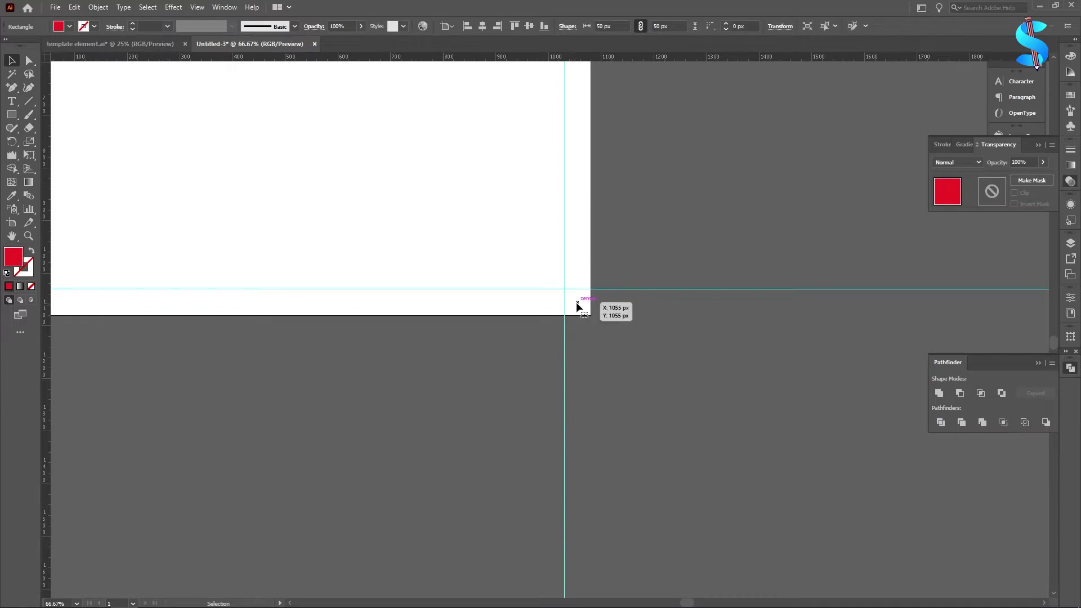
scroll(590, 297, "down", 5)
scroll(498, 204, "up", 6)
left_click(503, 179)
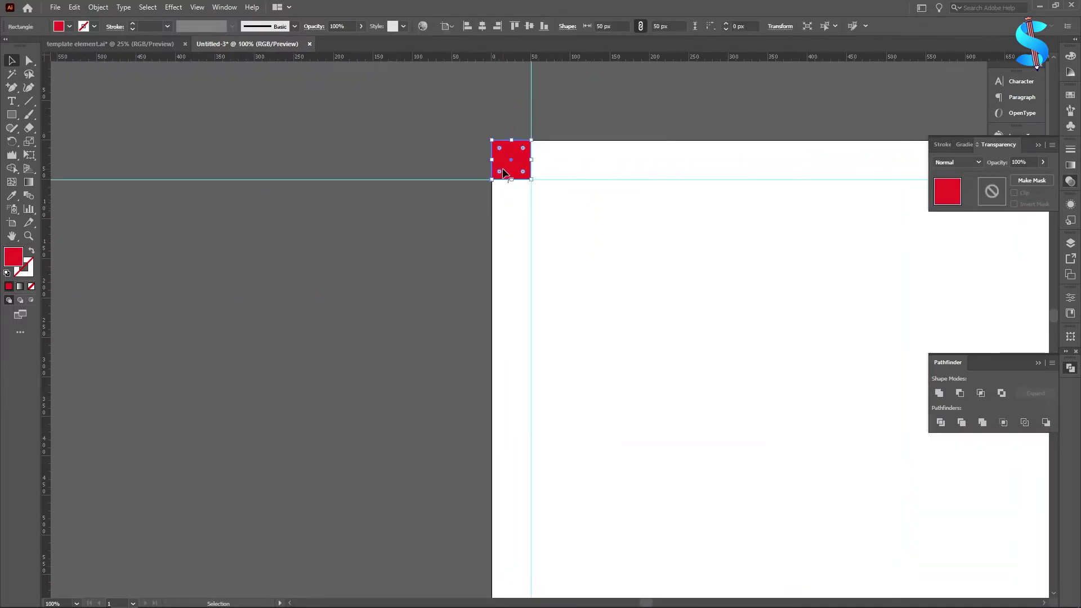
key("Delete")
Lock the four margin guides together with Layer 1 and add a new layer above it
scroll(422, 136, "down", 3)
left_click_drag(422, 136, 853, 518)
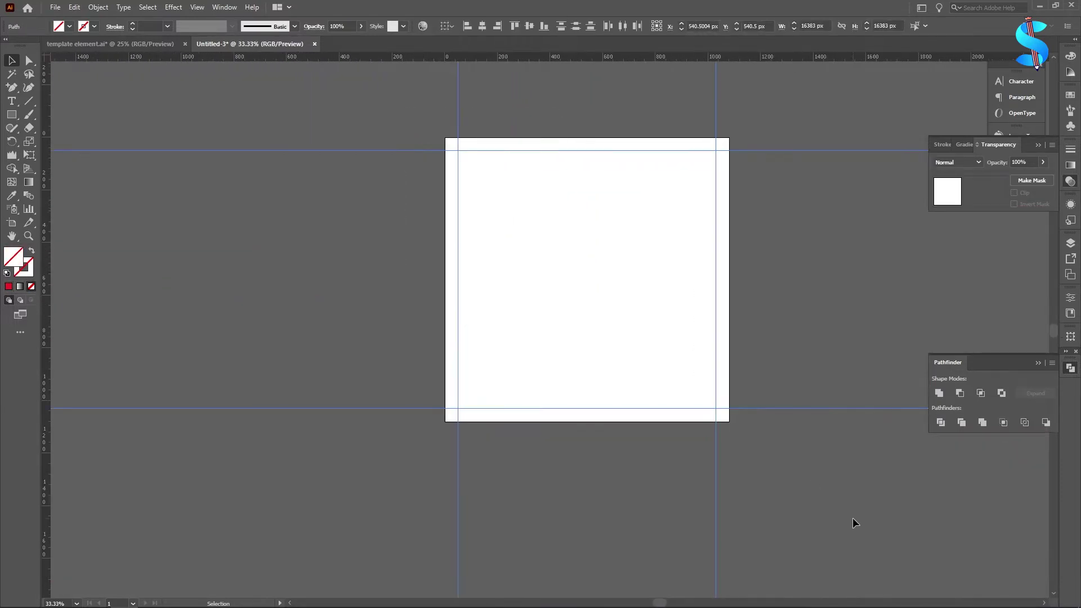
key("ctrl+2")
key("F7")
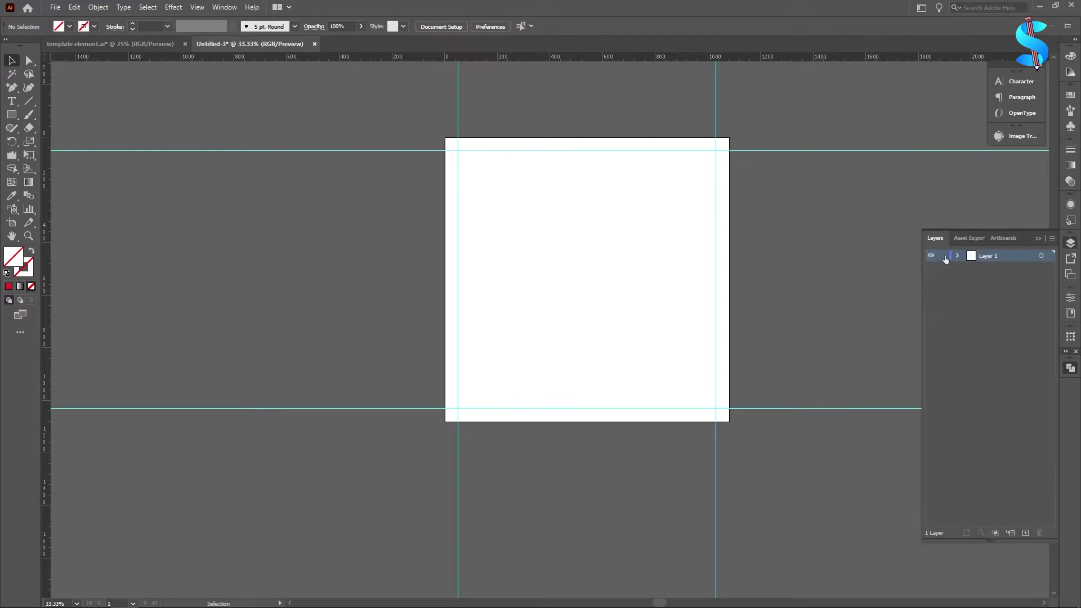
Copy the car wash photo, colour swatches, logo and contact elements from template element.ai and paste them beside the new artboard
left_click(120, 47)
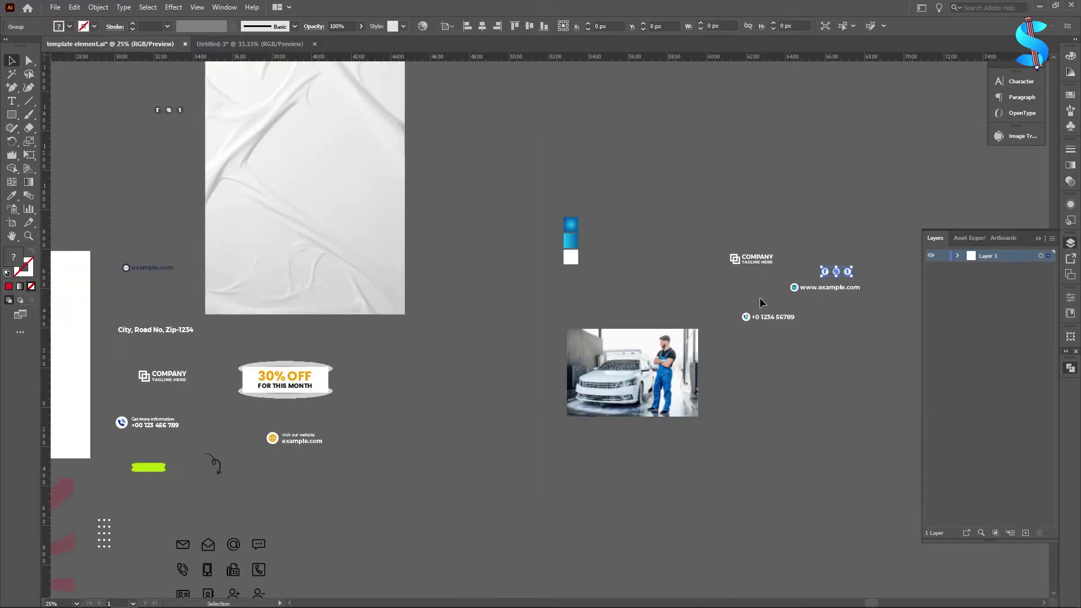
left_click(634, 383)
left_click_drag(633, 383, 824, 311)
scroll(812, 251, "down", 2)
left_click(833, 339)
Copy the wrinkled fabric texture from template element.ai and place it beside the artboard in the new document
left_click(117, 44)
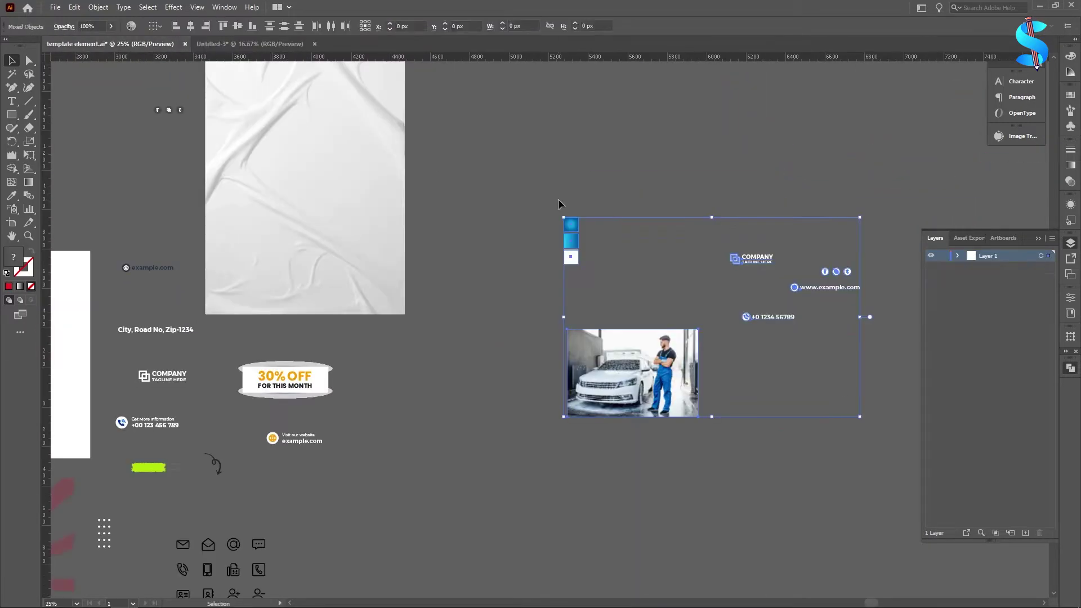
left_click_drag(369, 186, 464, 325)
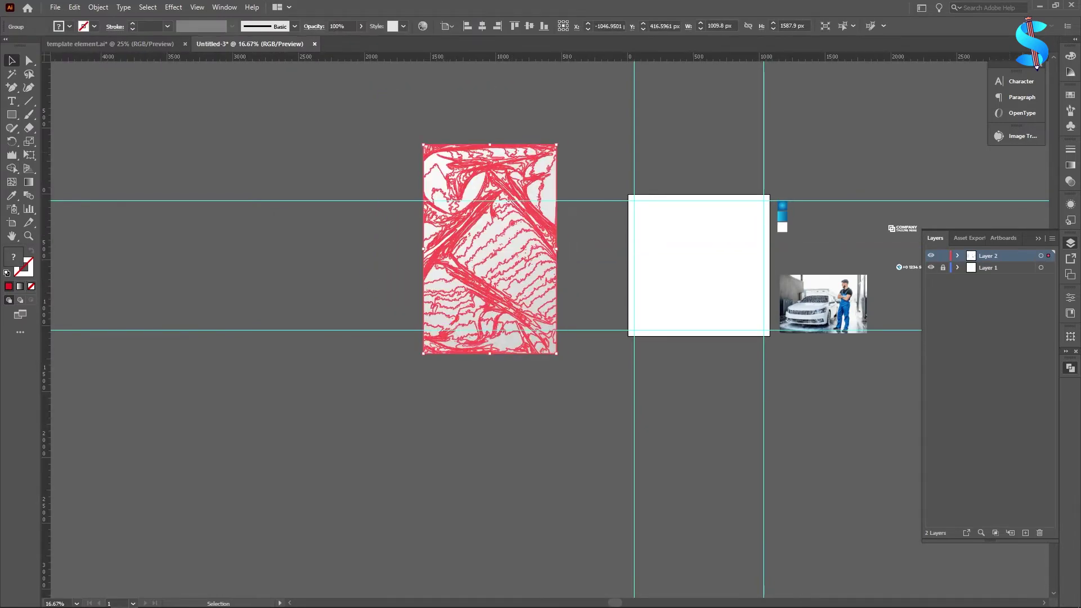
scroll(203, 116, "down", 3)
scroll(595, 212, "up", 1)
left_click(596, 213)
scroll(596, 212, "up", 3)
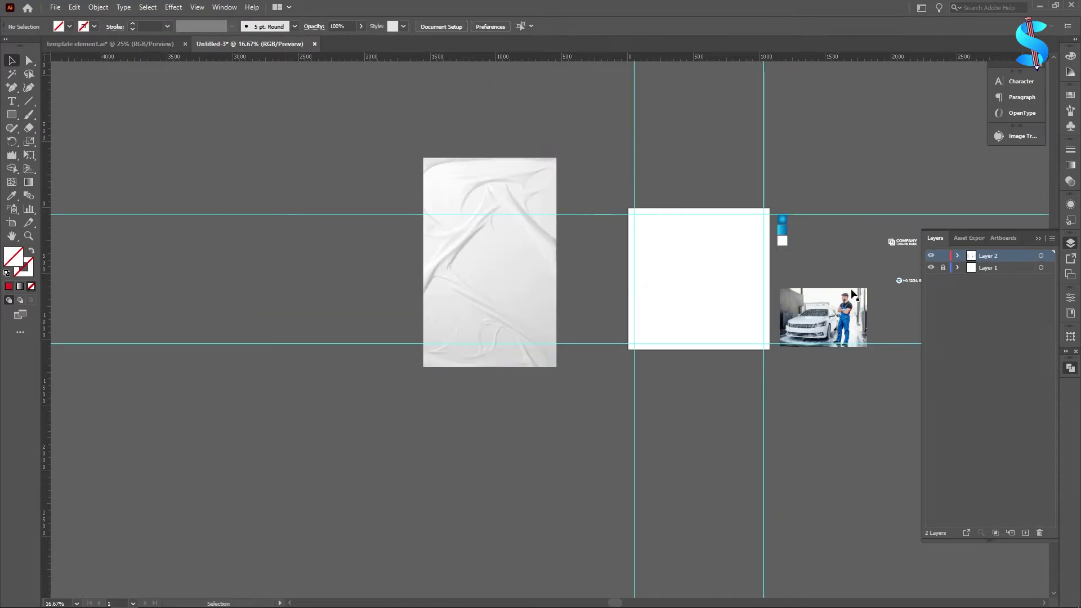
Draw a 1080 × 1080 px rectangle for the post background
scroll(766, 264, "up", 1)
scroll(608, 204, "down", 1)
left_click(11, 114)
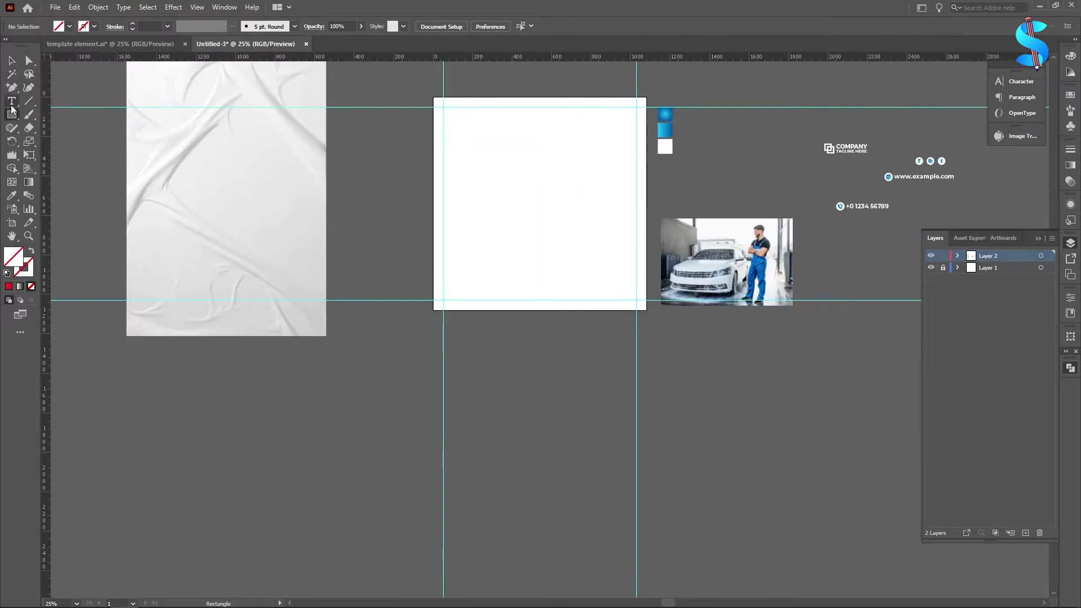
scroll(507, 139, "down", 2)
left_click(540, 133)
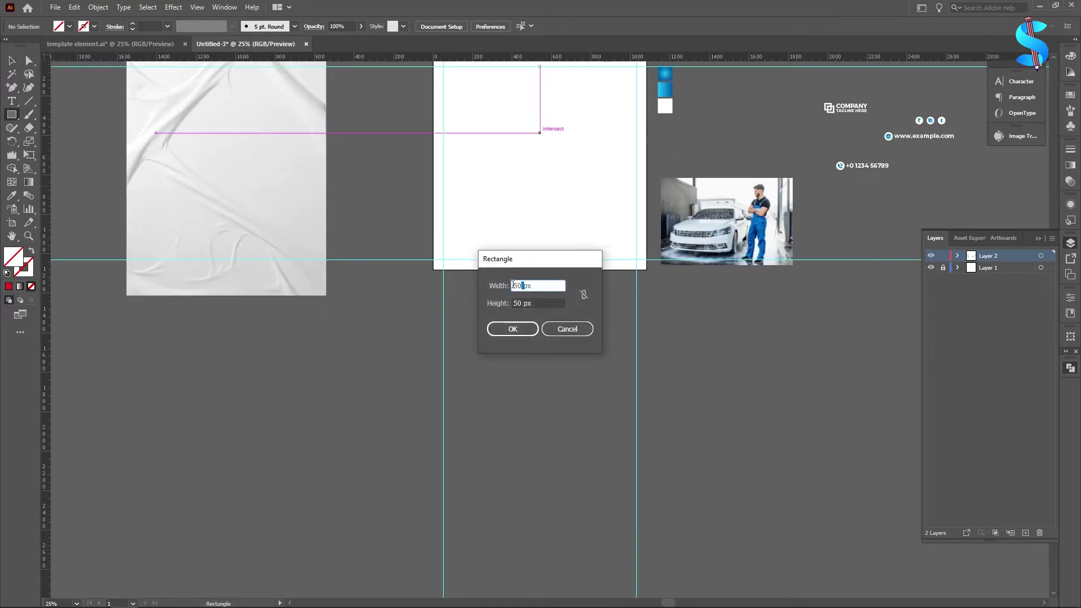
type("1080")
key("Tab")
key("Return")
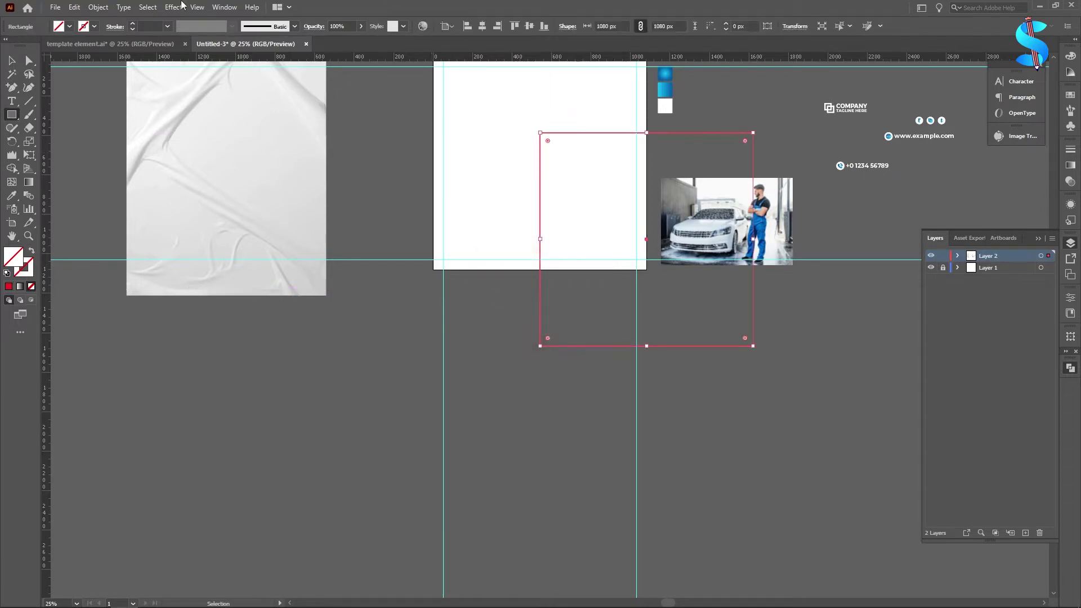
Apply the blue radial gradient swatch to the large rectangle and align it to the artboard's top and left edges
left_click(11, 195)
left_click(675, 70)
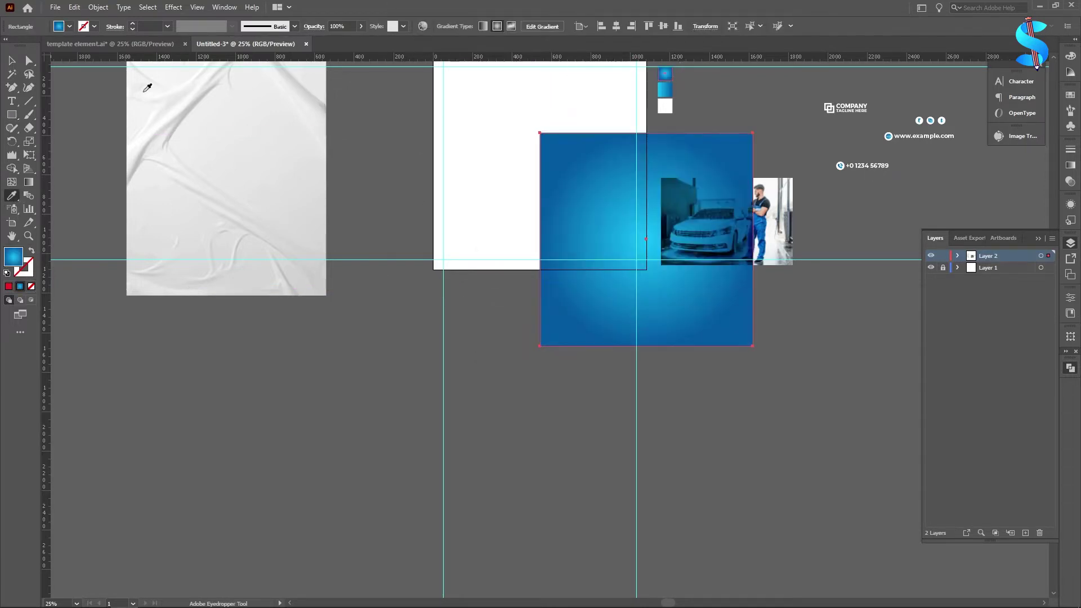
key("v")
left_click(600, 26)
left_click(649, 26)
scroll(338, 180, "up", 1)
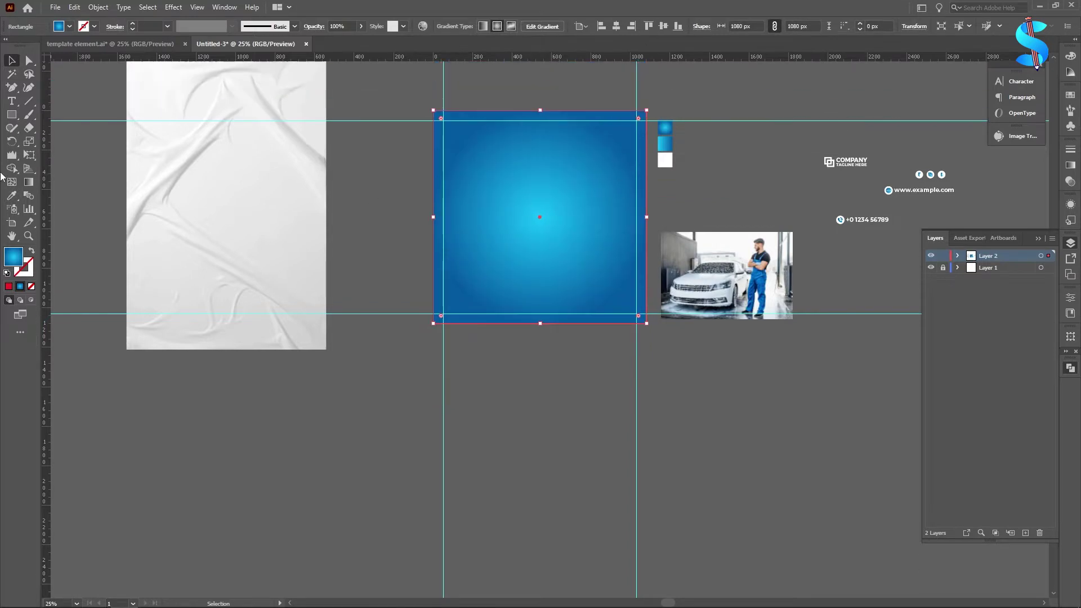
Extend the background's radial gradient past the rectangle's right edge
left_click(27, 181)
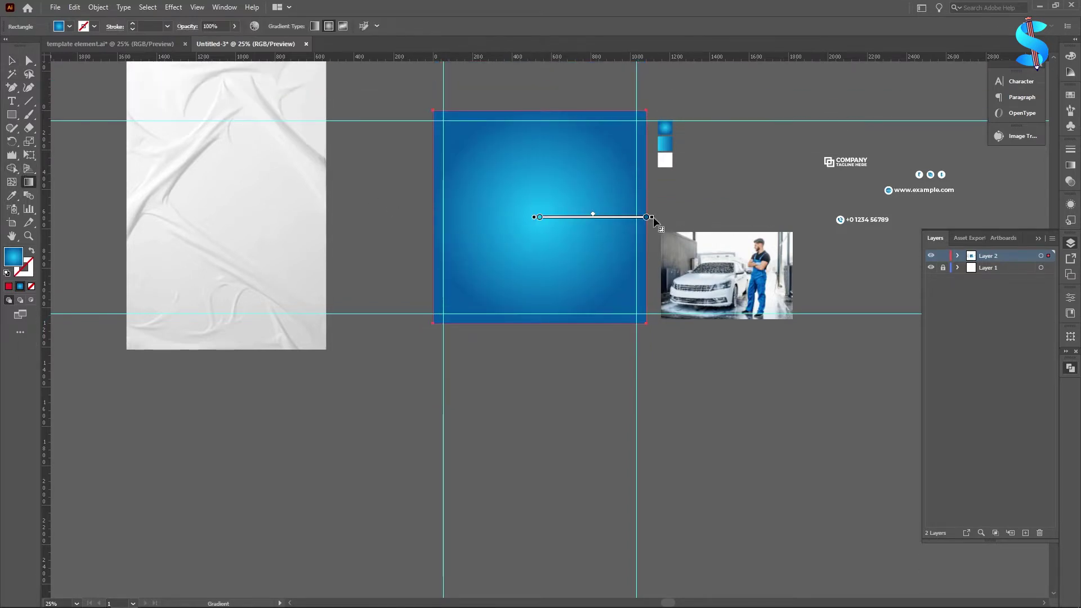
left_click_drag(654, 217, 686, 222)
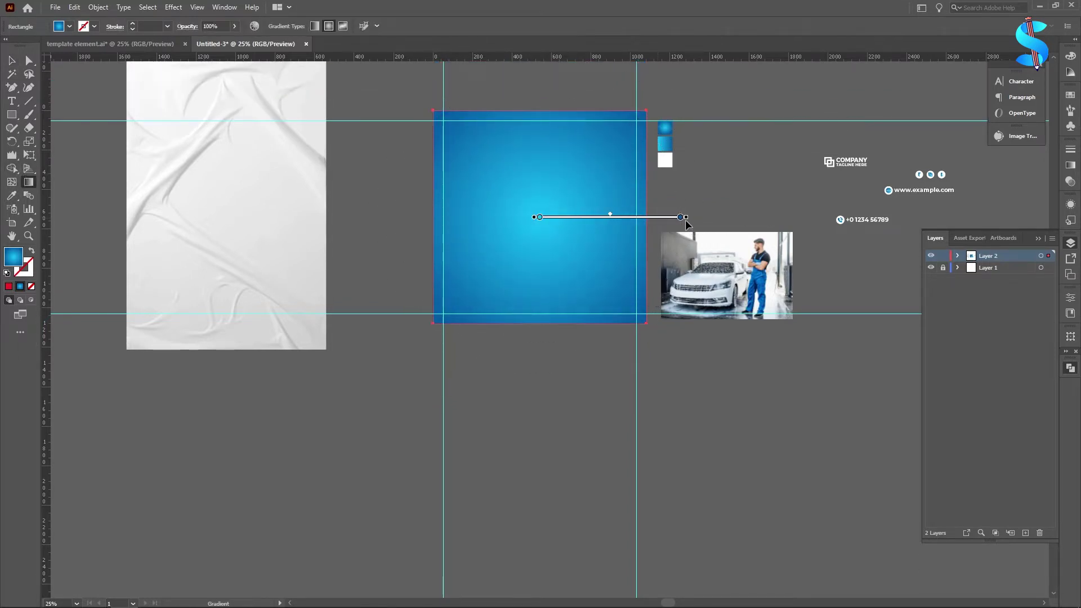
left_click(11, 62)
Resize the wrinkled fabric texture to 1080 × 1080 px
left_click(308, 298)
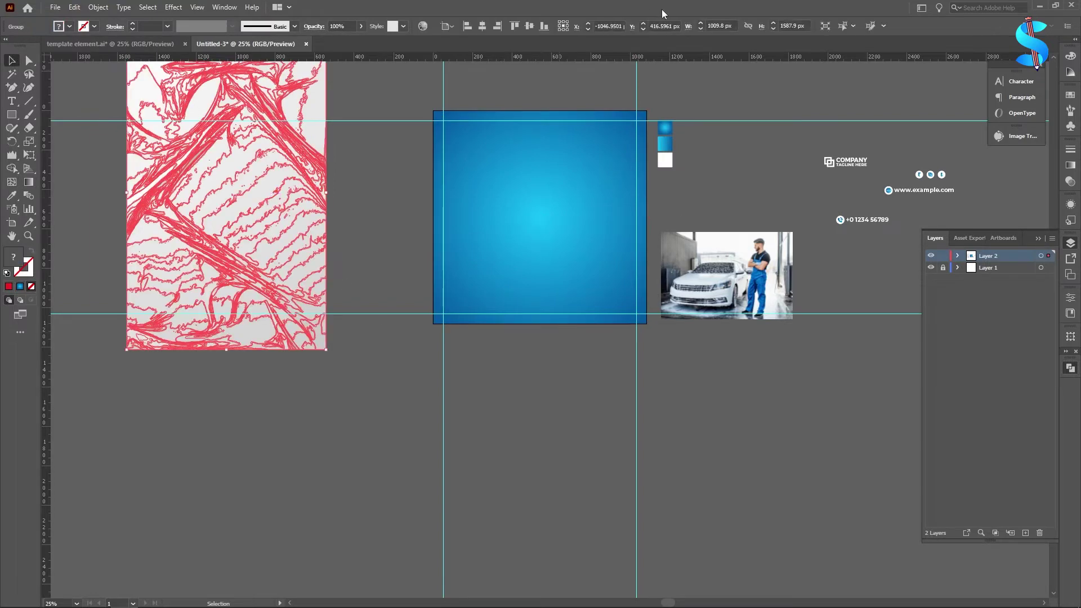
left_click(809, 26)
type("1080")
left_click(721, 26)
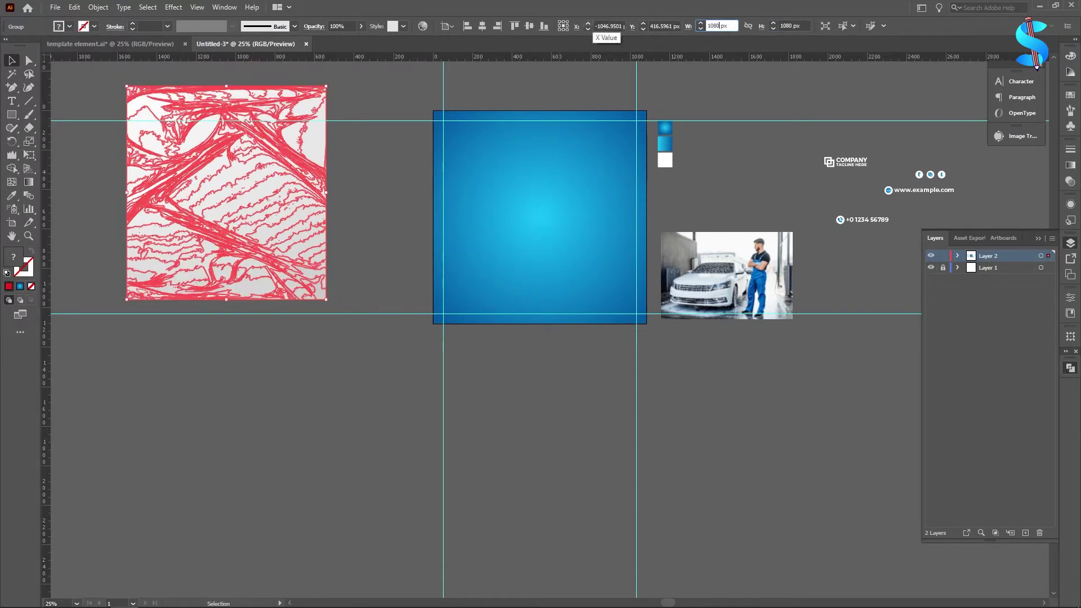
key("Return")
Centre the fabric texture on the artboard and send it to the back behind the blue rectangle
left_click(483, 26)
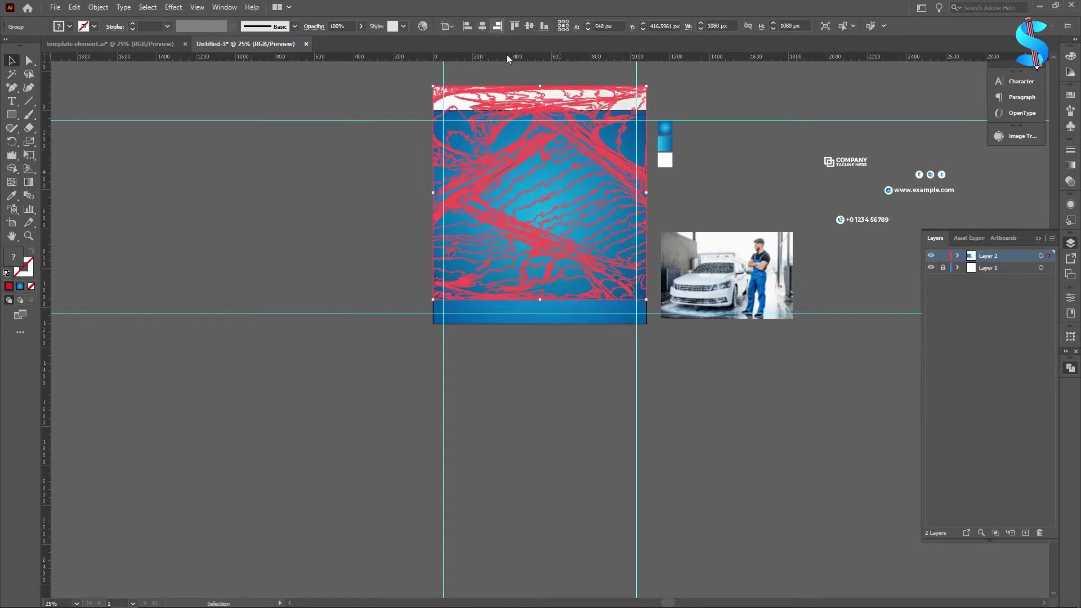
left_click(529, 25)
right_click(539, 174)
mouse_move(578, 316)
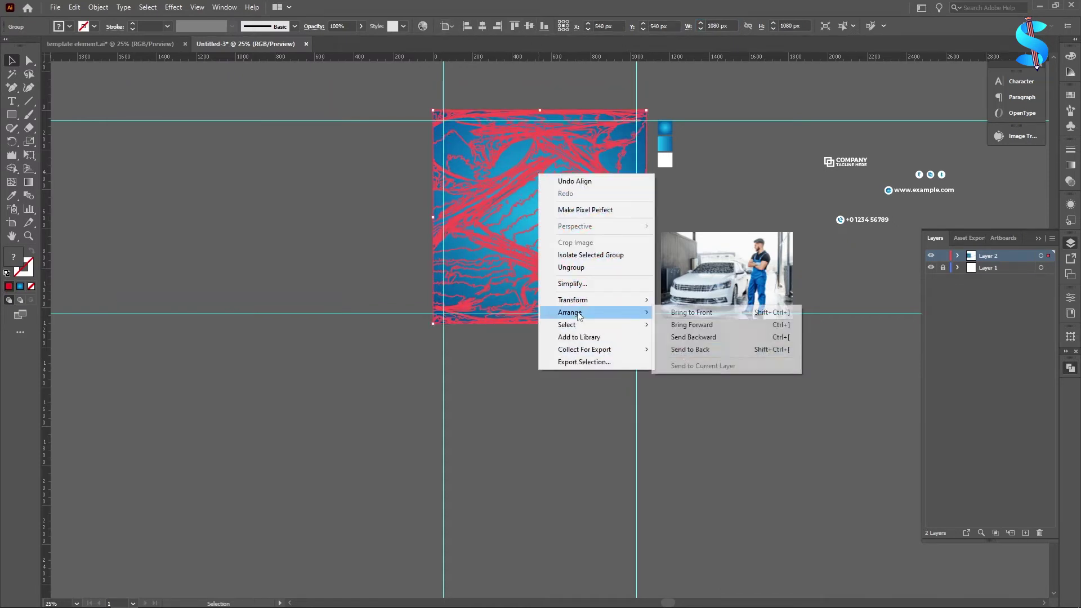
left_click(701, 350)
Select the fabric texture group at the bottom of Layer 2 and set its opacity to 70%
left_click(549, 228)
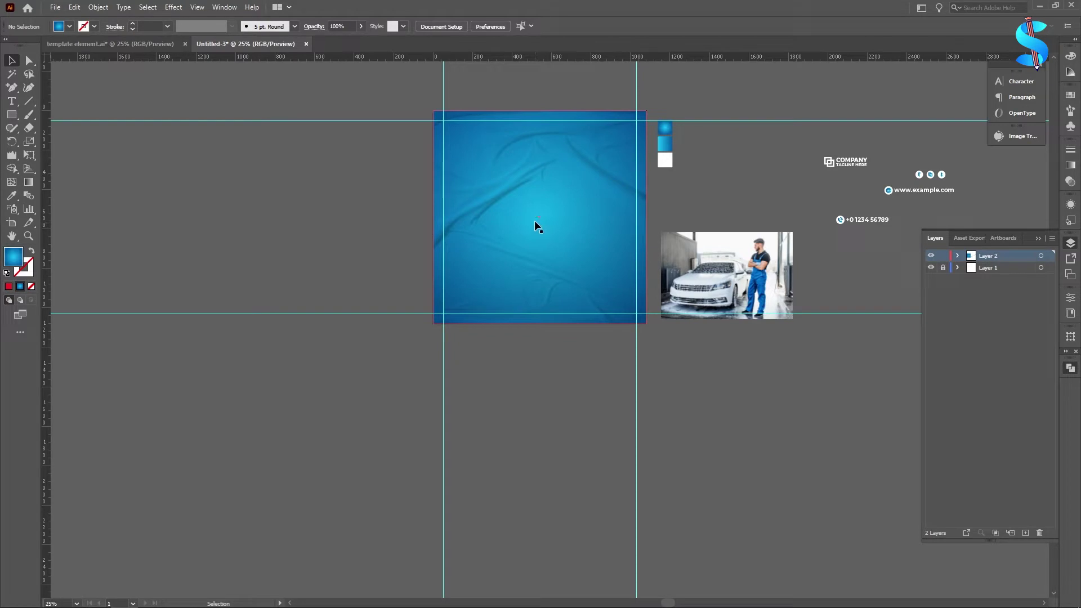
left_click(535, 220)
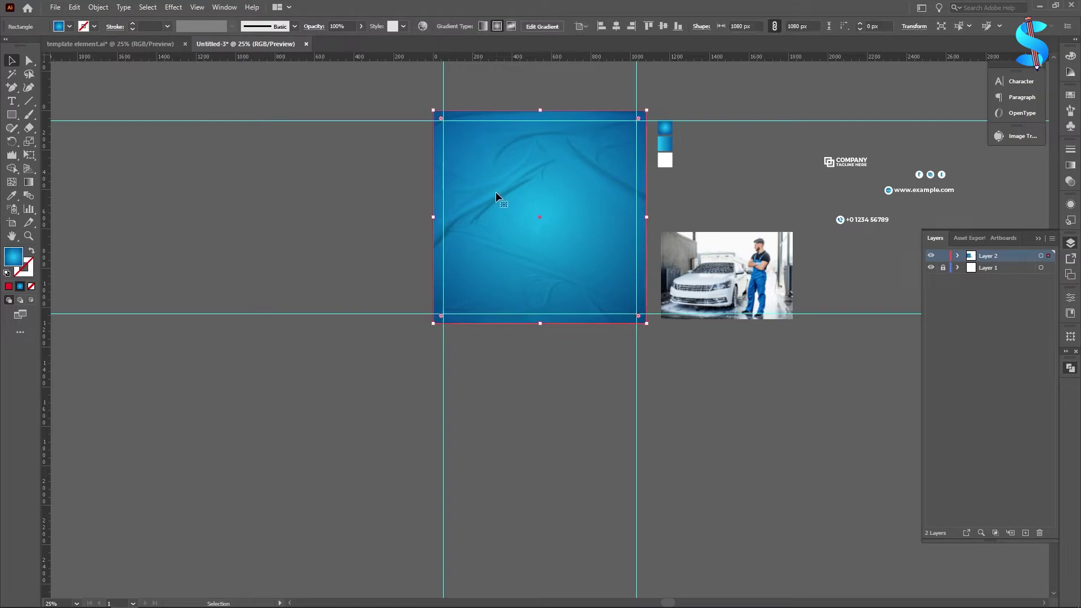
left_click(958, 257)
left_click(1041, 375)
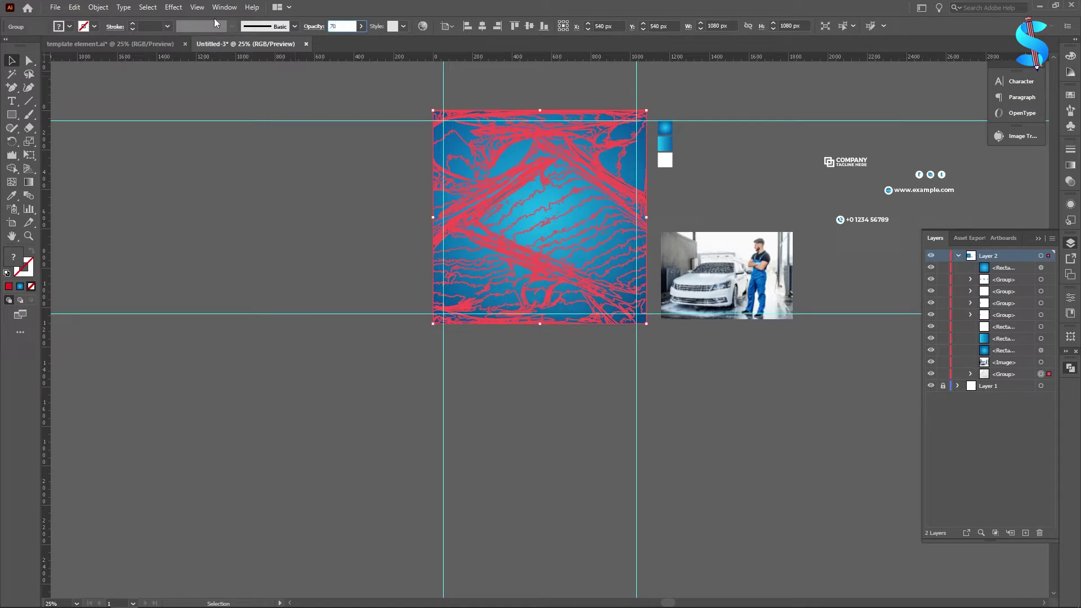
left_click(142, 138)
key("ctrl+equal")
key("ctrl+equal")
key("ctrl+equal")
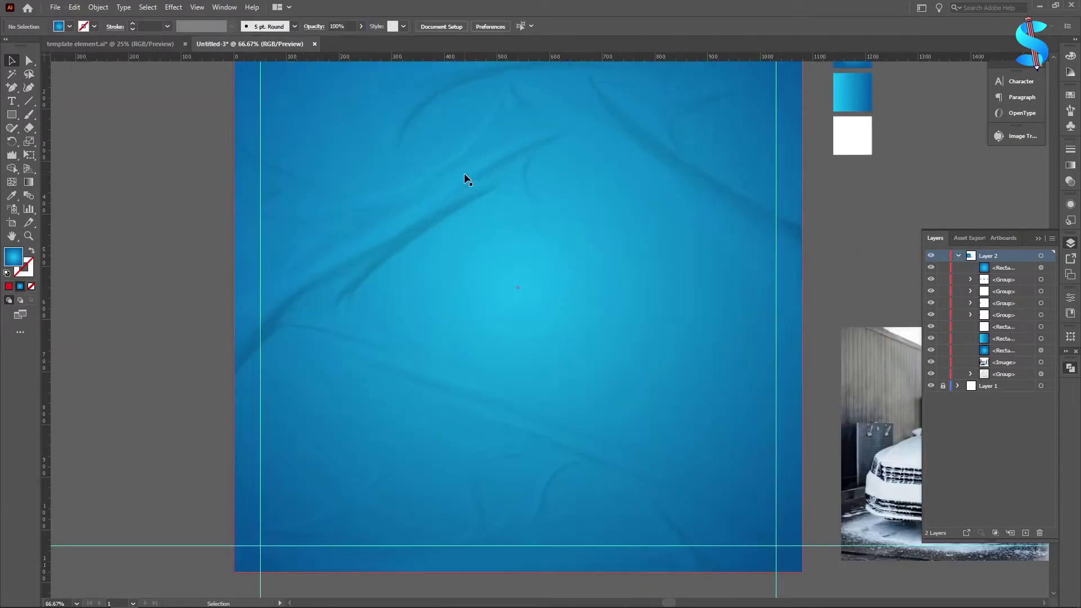
scroll(464, 173, "down", 3)
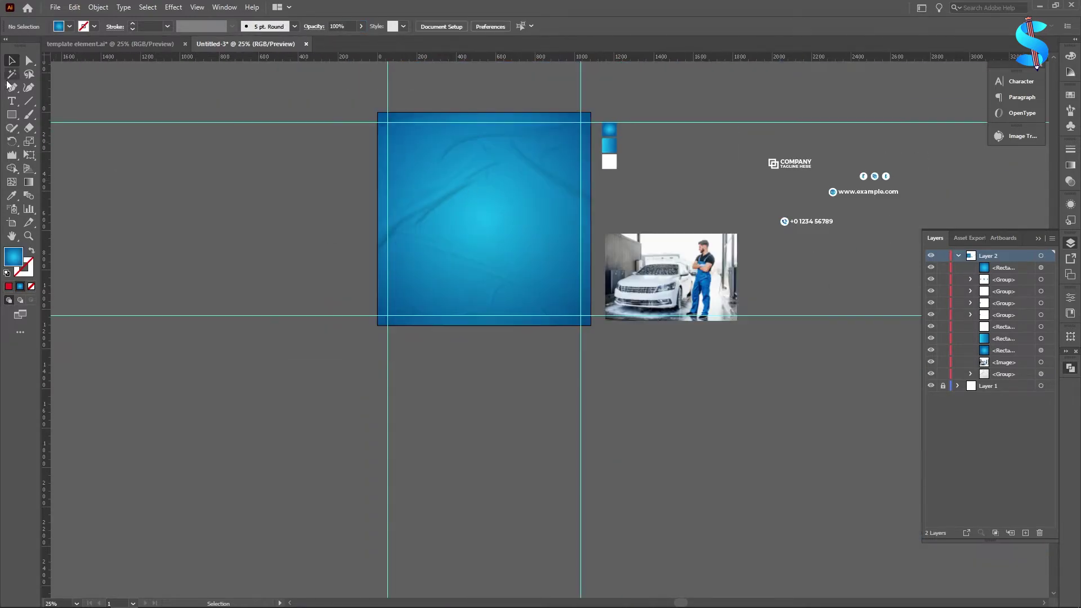
scroll(434, 304, "down", 2)
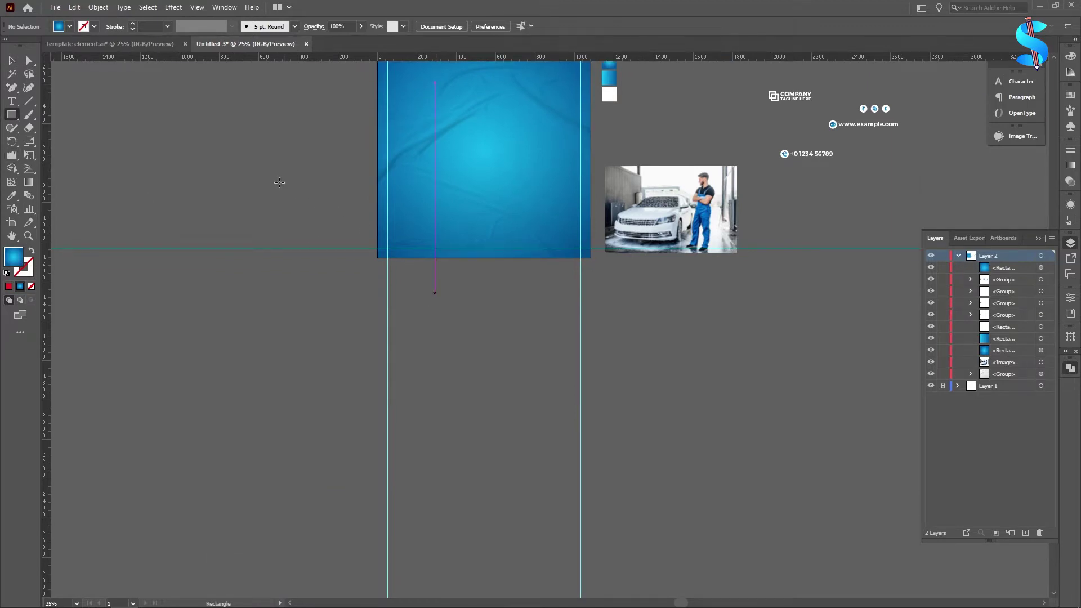
Draw a rectangle about 2461 × 835 px across the artboard's lower part and fill it with the sampled white
left_click_drag(269, 173, 753, 337)
key("i")
left_click(610, 93)
key("v")
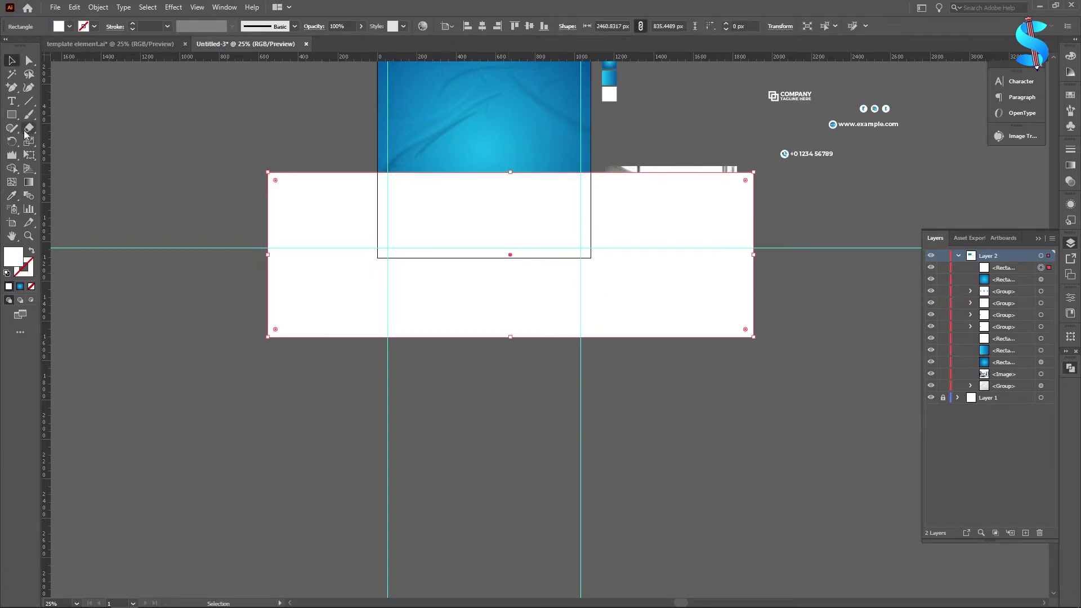
Roughen the white rectangle's top edge with the Wrinkle tool along its full width
left_click(12, 155)
scroll(687, 180, "up", 2)
left_click_drag(805, 169, 72, 169)
scroll(453, 203, "down", 1)
left_click_drag(157, 179, 280, 182)
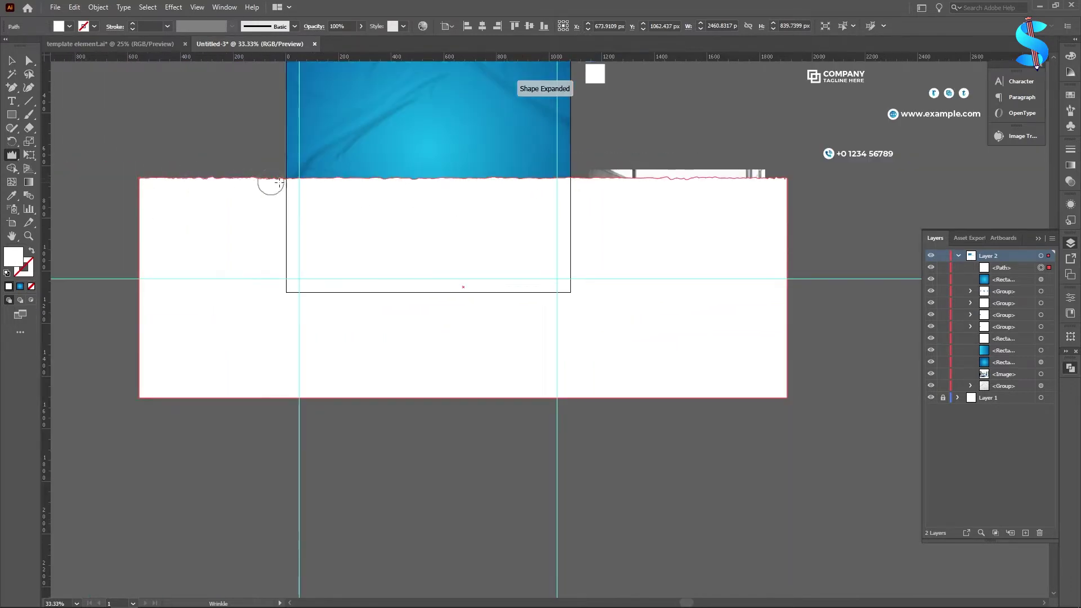
mouse_move(365, 181)
left_mouse_down()
mouse_move(546, 180)
mouse_move(177, 192)
left_mouse_up()
Deepen the jagged detail along the white shape's top edge with more Wrinkle strokes, extending beyond the artboard's sides
scroll(546, 179, "up", 3)
scroll(671, 204, "down", 1)
scroll(254, 200, "left", 3)
scroll(254, 195, "up", 2)
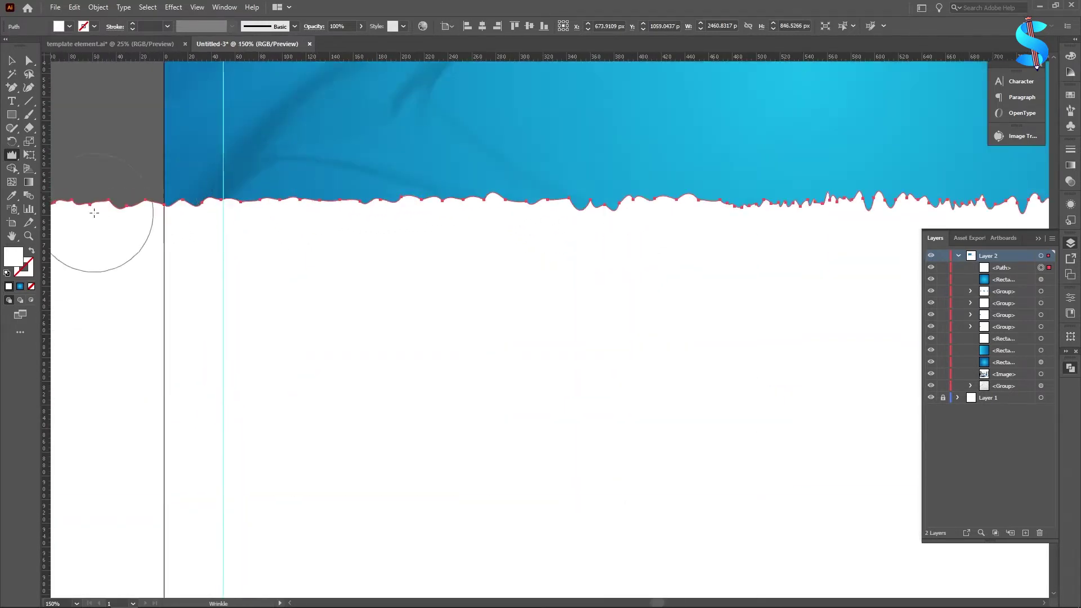
left_click_drag(94, 213, 825, 206)
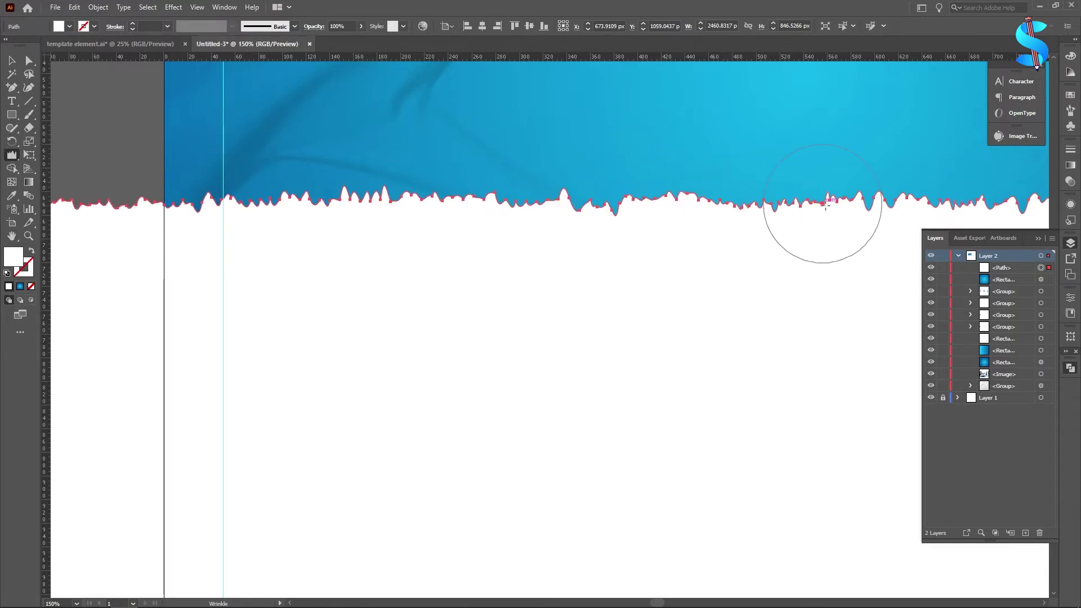
scroll(826, 206, "down", 3)
scroll(545, 208, "up", 3)
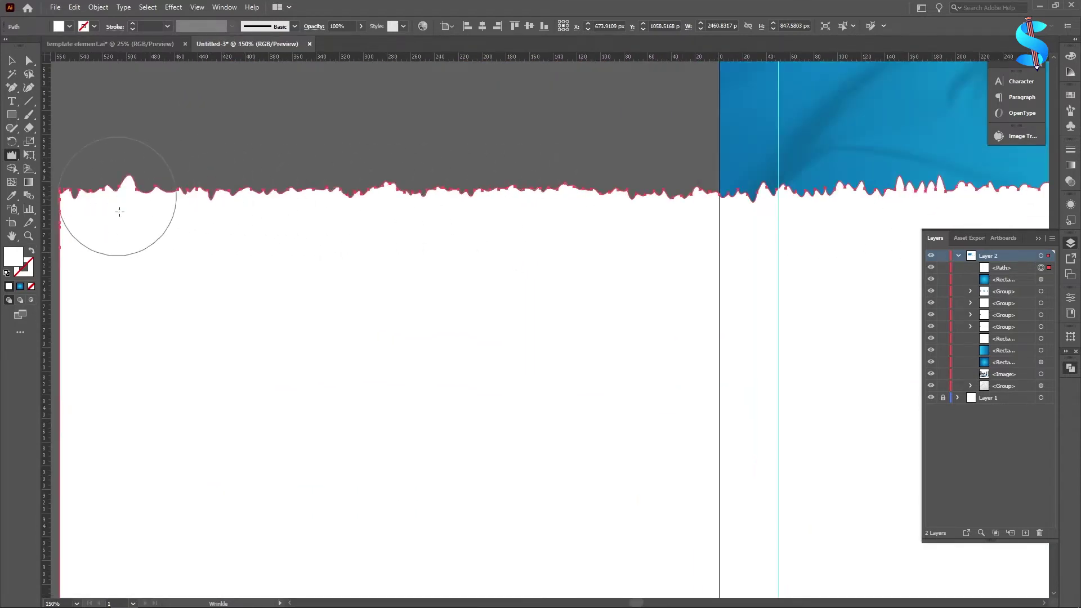
scroll(119, 211, "down", 4)
scroll(845, 236, "up", 4)
scroll(800, 226, "down", 4)
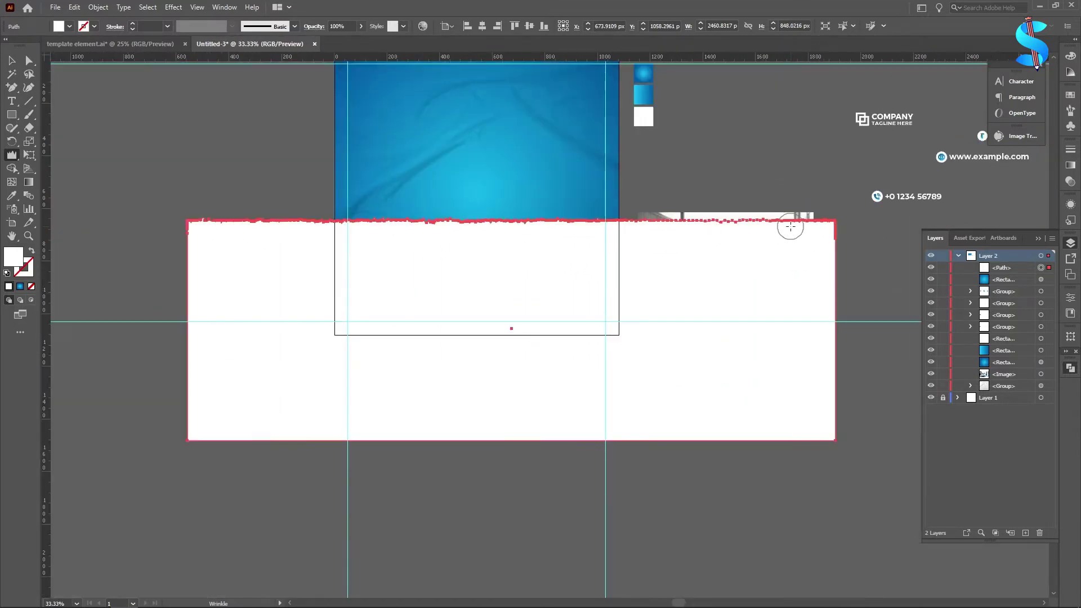
left_click(10, 60)
scroll(461, 272, "down", 1)
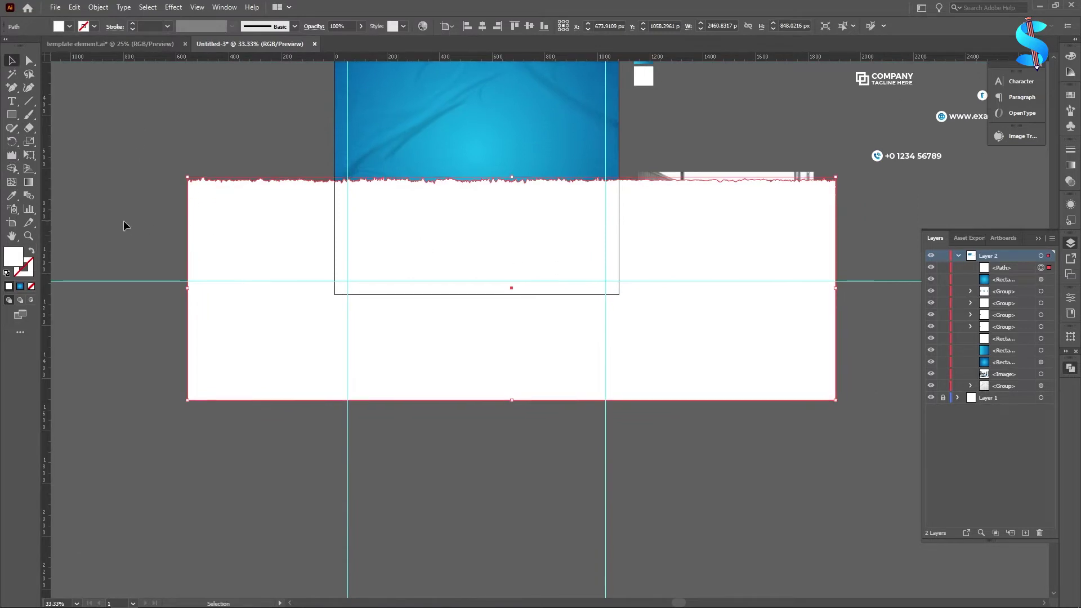
left_click(125, 225)
Duplicate the torn white shape slightly lower and nudge the copy up so a narrow white strip stays above it
scroll(597, 219, "up", 3)
scroll(597, 217, "down", 2)
scroll(483, 188, "up", 1)
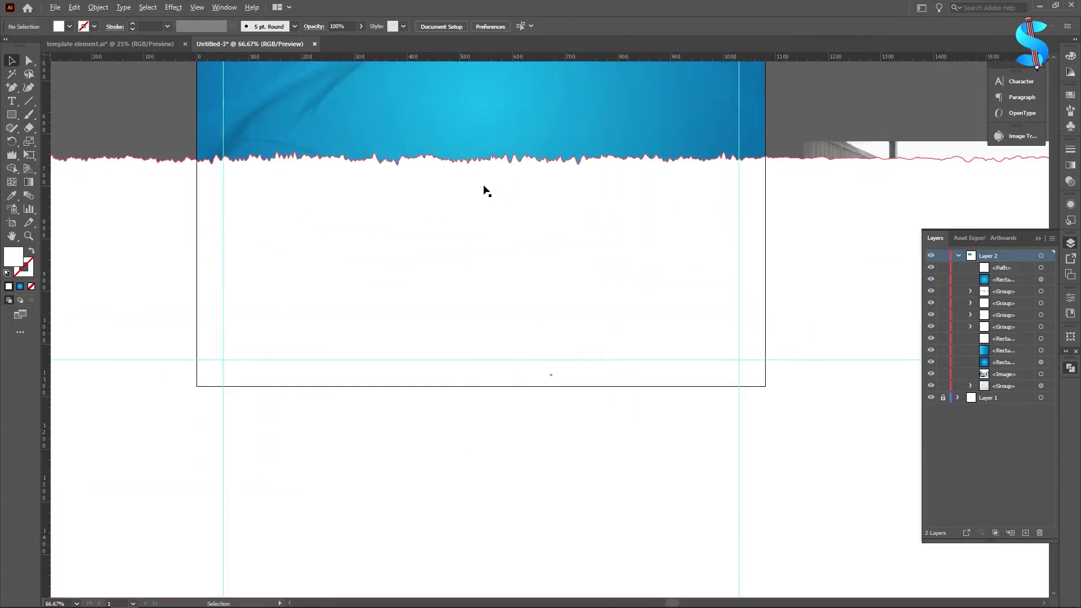
left_click_drag(488, 188, 491, 210)
key("Up")
key("Up")
key("Up")
key("Up")
key("Up")
key("Up")
key("Up")
key("Up")
key("Up")
key("Up")
key("Up")
key("Up")
key("Up")
key("Up")
key("Up")
key("Up")
key("Up")
key("Up")
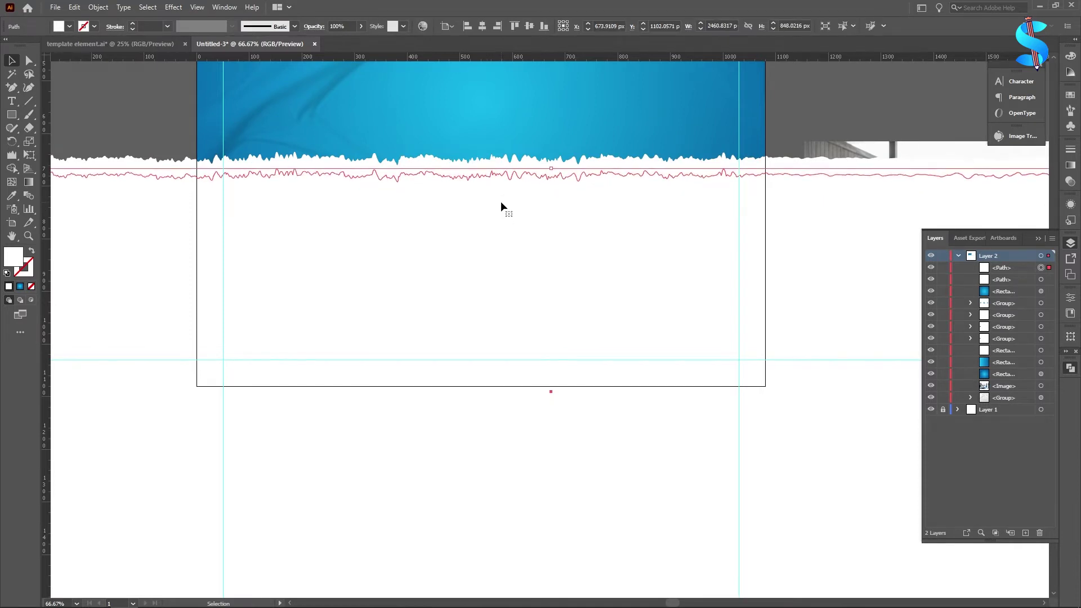
Fill the lower copy with the linear blue swatch gradient, running vertically from light at the torn edge to dark below
left_click(12, 195)
scroll(491, 208, "down", 3)
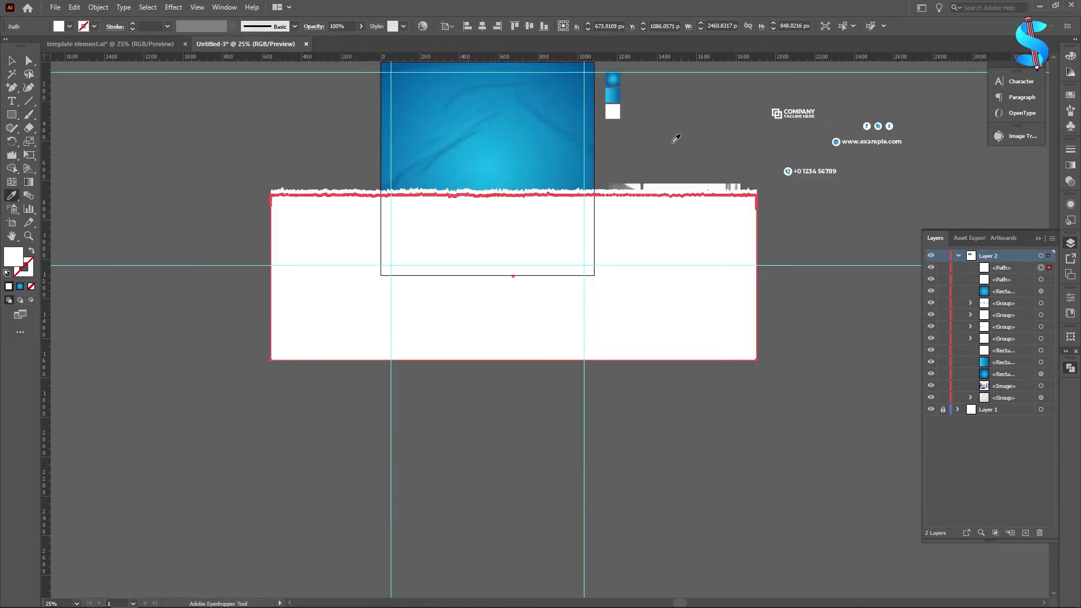
left_click(614, 96)
left_click(28, 182)
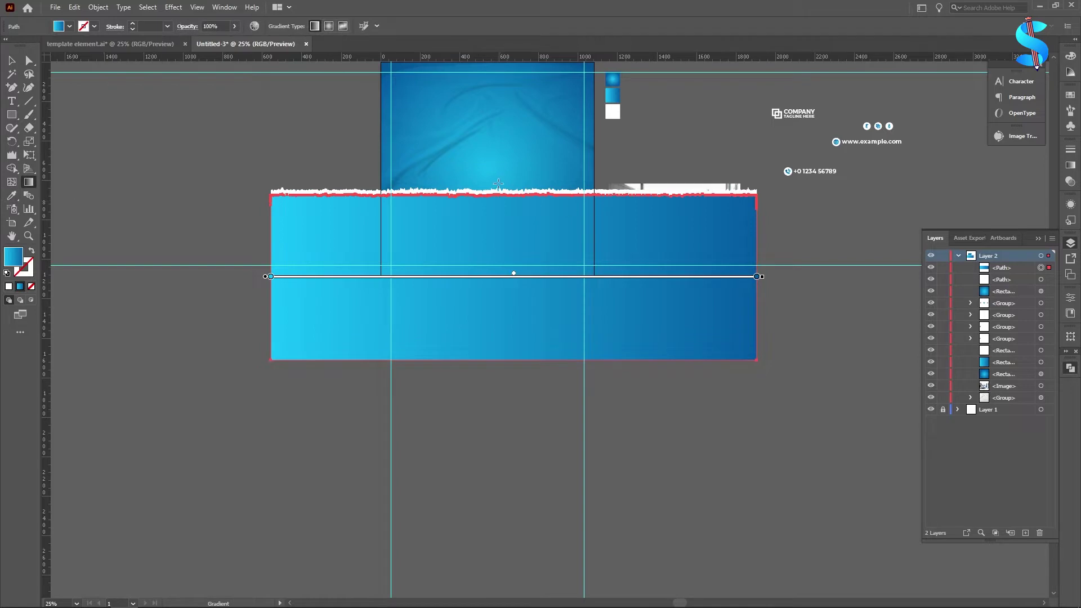
left_click_drag(498, 183, 497, 292)
left_click(12, 59)
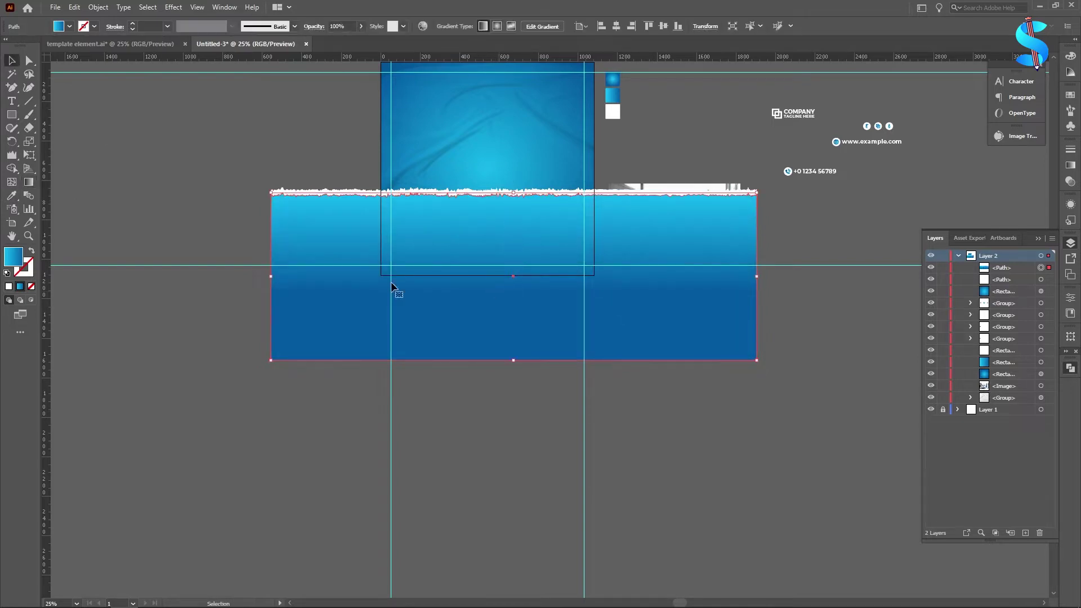
left_click(462, 386)
Select the white and blue torn-edge shapes together and rotate them counter-clockwise so their edge rises to the right
scroll(504, 204, "up", 2)
scroll(486, 254, "up", 1)
left_click(485, 254)
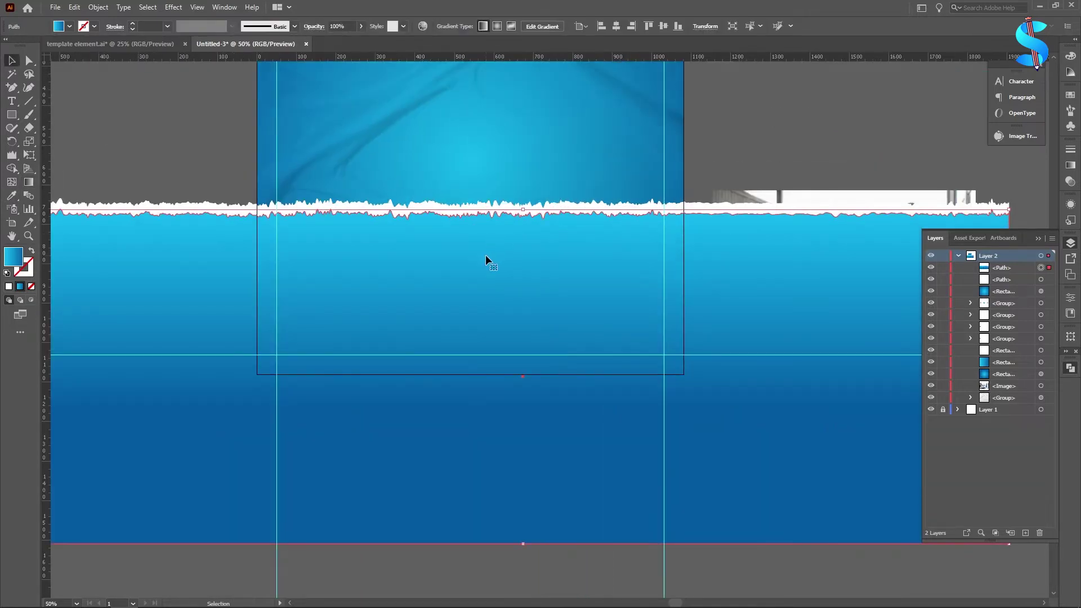
scroll(518, 478, "down", 3)
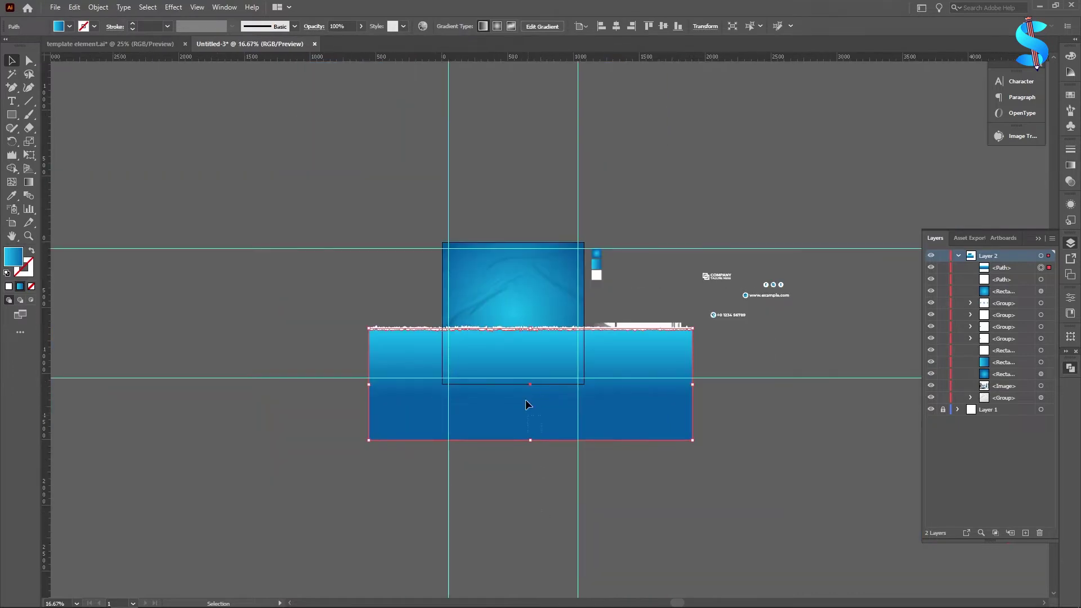
left_click_drag(641, 401, 720, 343)
left_click(714, 478)
left_click_drag(714, 478, 660, 377)
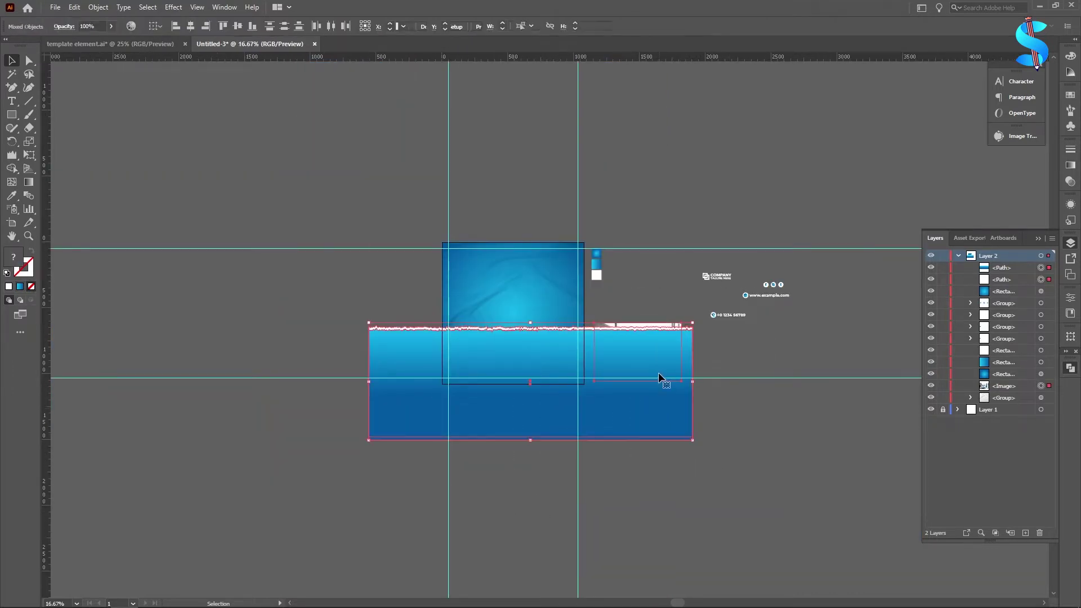
left_click_drag(367, 475, 374, 337)
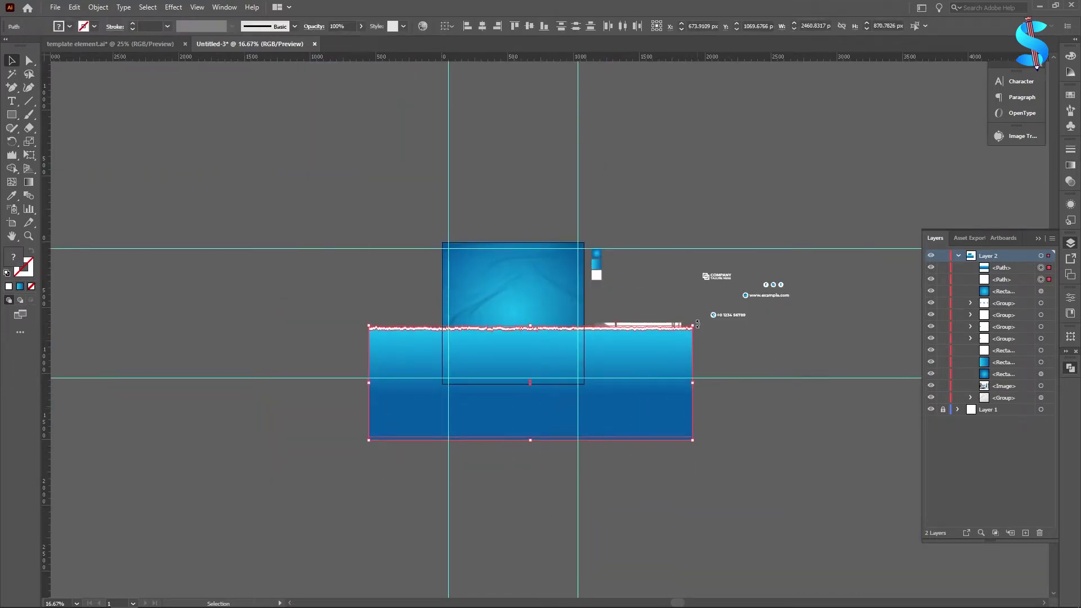
left_click_drag(697, 324, 682, 290)
Lower the tilted shapes a little and ease their tilt so the torn edge crosses the artboard's lower part
scroll(585, 364, "up", 2)
left_click_drag(638, 335, 639, 349)
scroll(715, 309, "down", 1)
left_click_drag(777, 201, 780, 220)
scroll(758, 375, "down", 2)
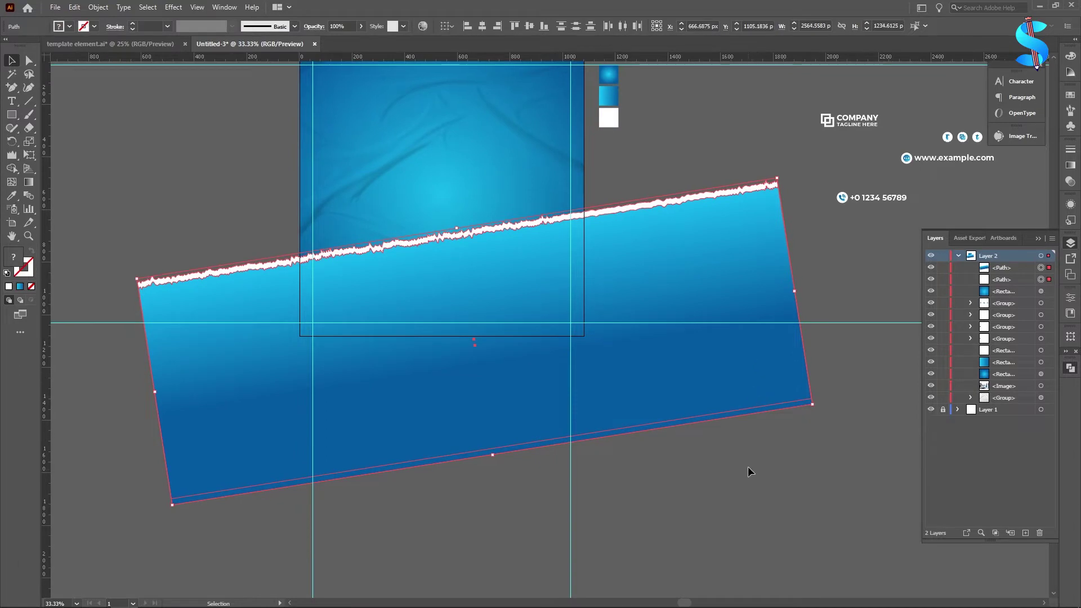
Trim the parts of both torn shapes outside the background rectangle on both sides with the Shape Builder tool
left_click(748, 467)
scroll(717, 472, "down", 1)
left_click_drag(717, 472, 660, 217)
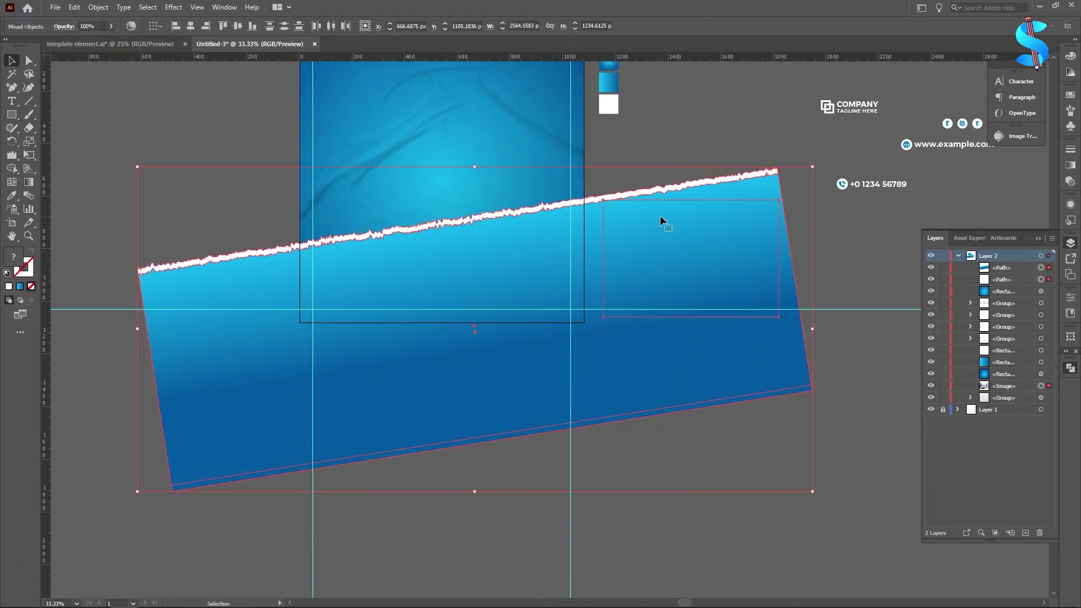
key("Up")
left_click(975, 399)
left_click(975, 399)
left_click(421, 131)
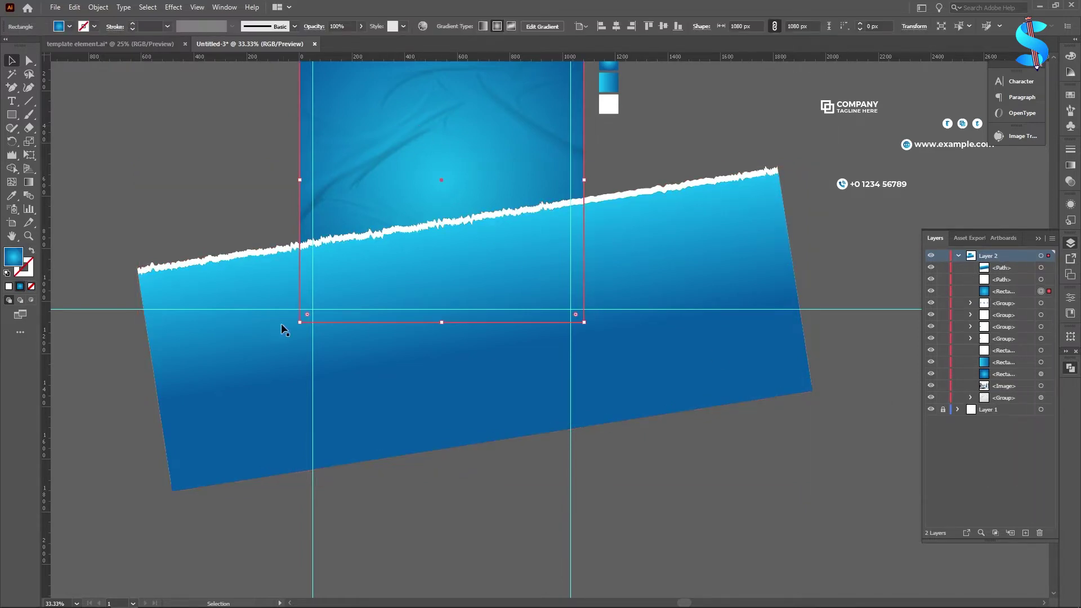
left_click(231, 369, "shift")
left_click(12, 169)
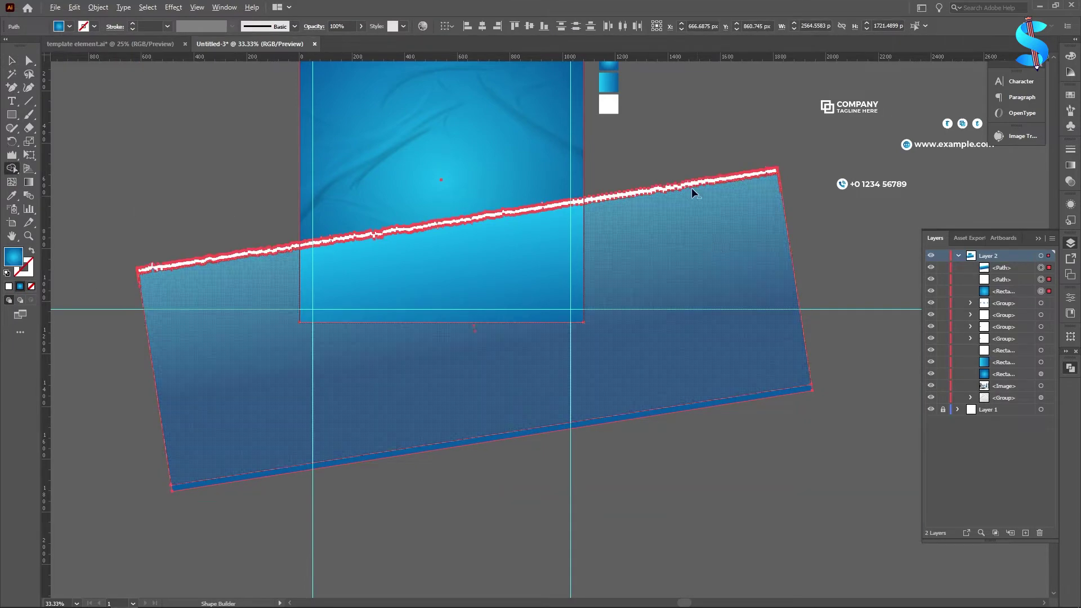
left_click_drag(693, 193, 716, 527)
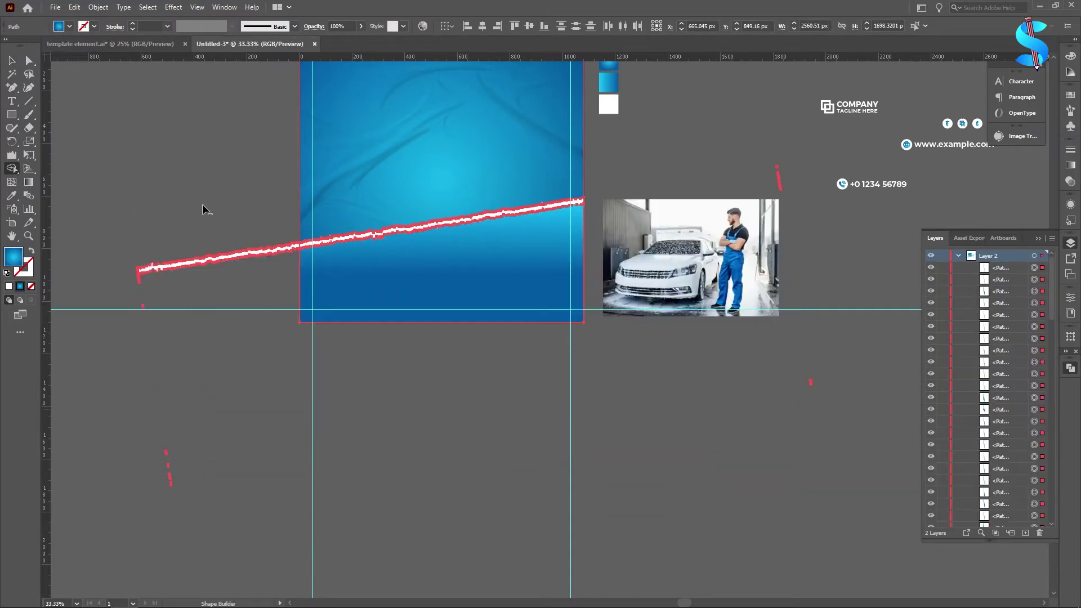
left_click_drag(201, 204, 219, 435)
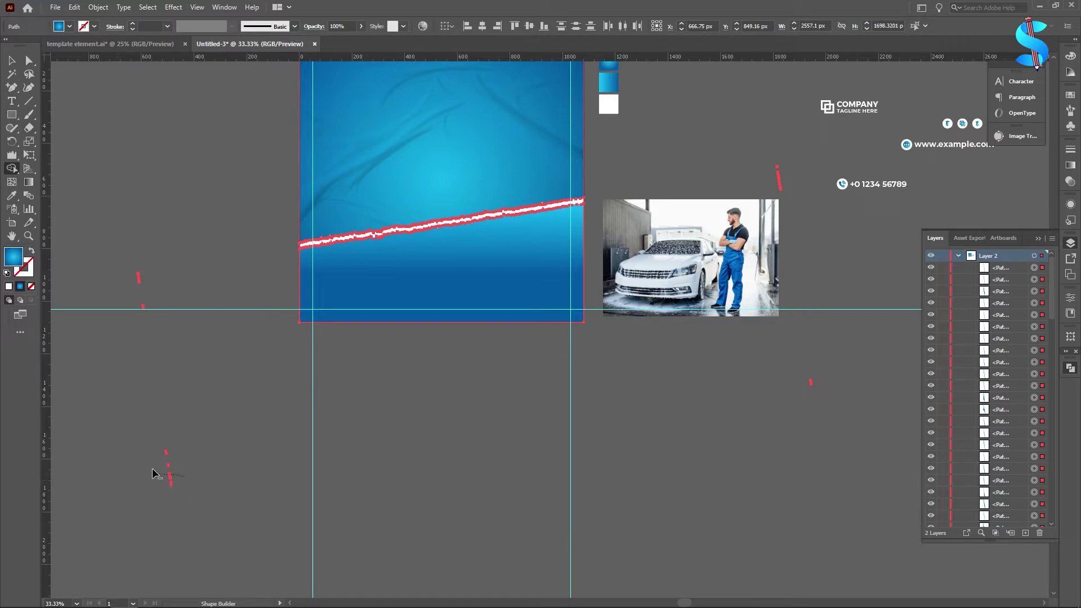
Delete the stray path fragments left outside the artboard after trimming
left_click(12, 61)
left_click(77, 243)
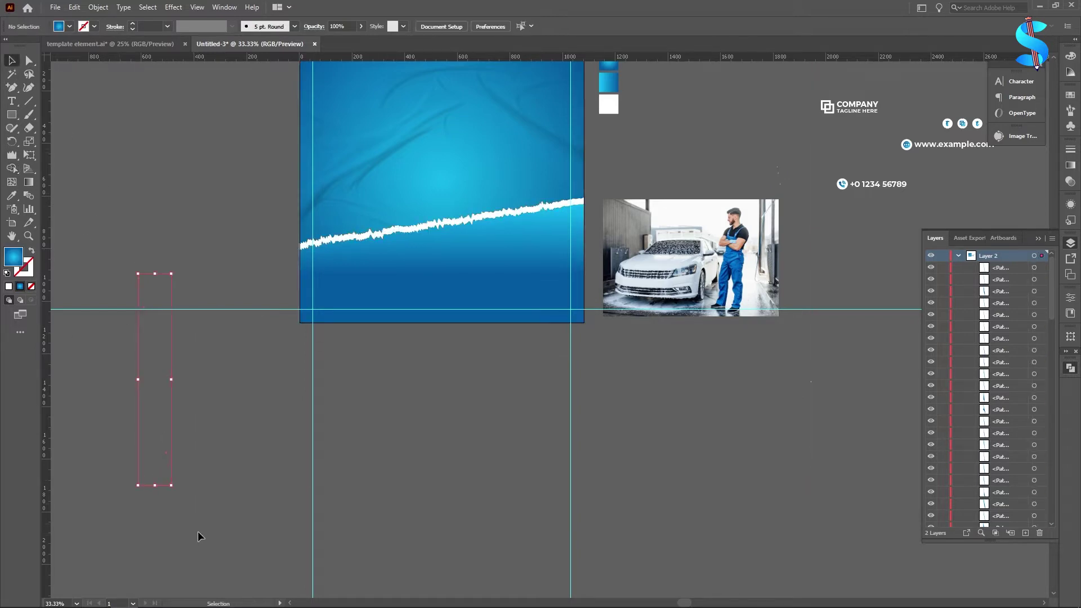
left_click(198, 536)
left_click(795, 368)
Redraw the blue torn shape's gradient vertically from the torn edge to just below the artboard's bottom edge
left_click(470, 274)
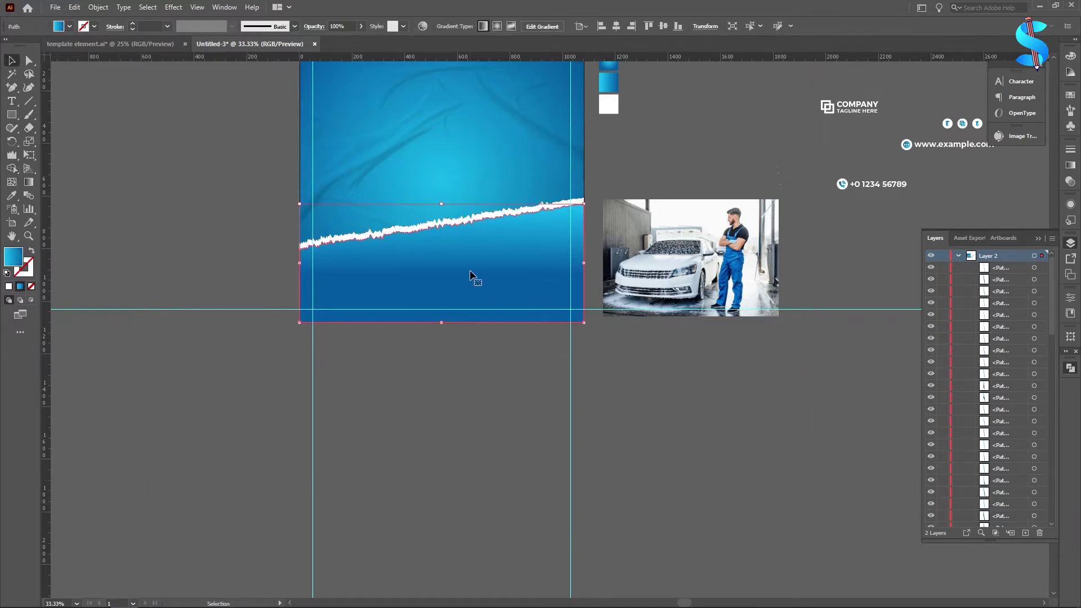
left_click(29, 182)
scroll(501, 257, "up", 1)
left_click_drag(427, 190, 426, 370)
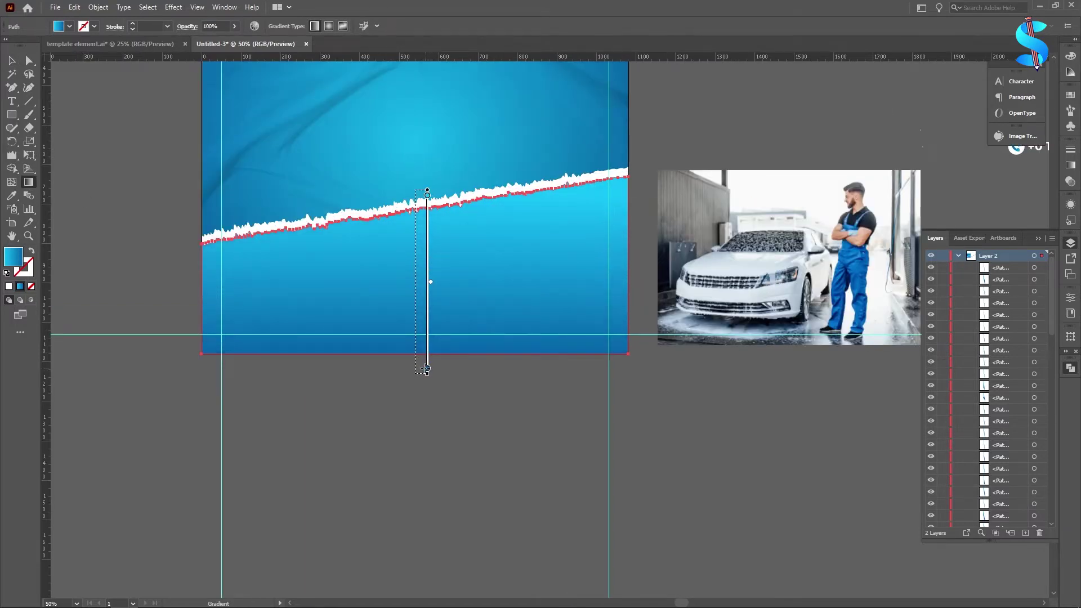
left_click(12, 60)
left_click(123, 145)
scroll(596, 280, "down", 1)
scroll(596, 281, "up", 1)
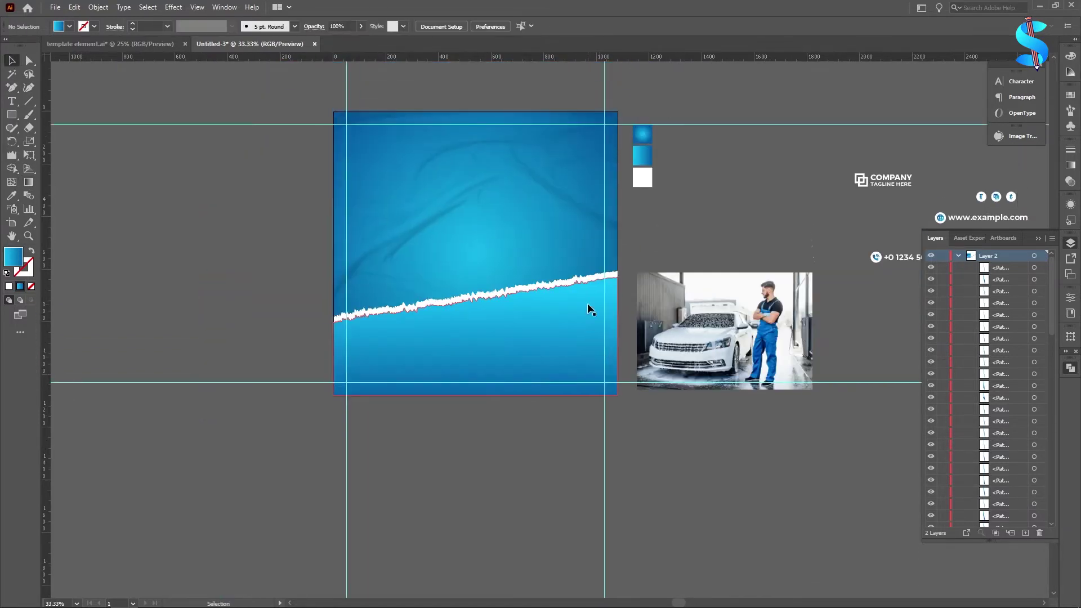
Draw a rectangle about 630 × 340 px near the middle of the artboard, above the torn edge
scroll(542, 302, "down", 1)
key("m")
scroll(489, 267, "up", 3)
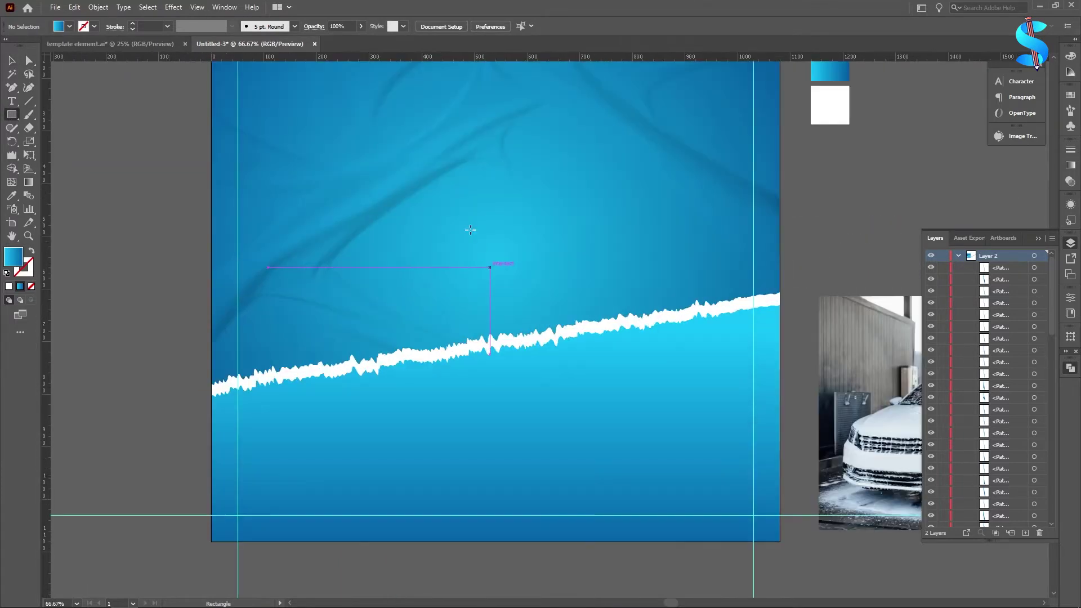
left_click_drag(367, 147, 701, 327)
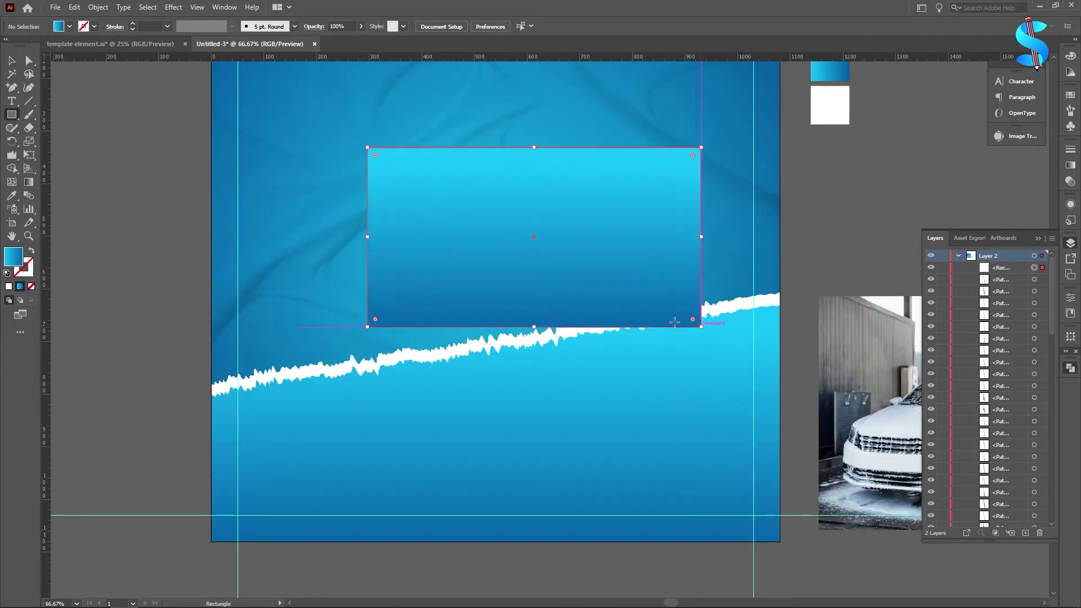
scroll(472, 286, "down", 2)
scroll(473, 286, "down", 1)
scroll(534, 256, "up", 1)
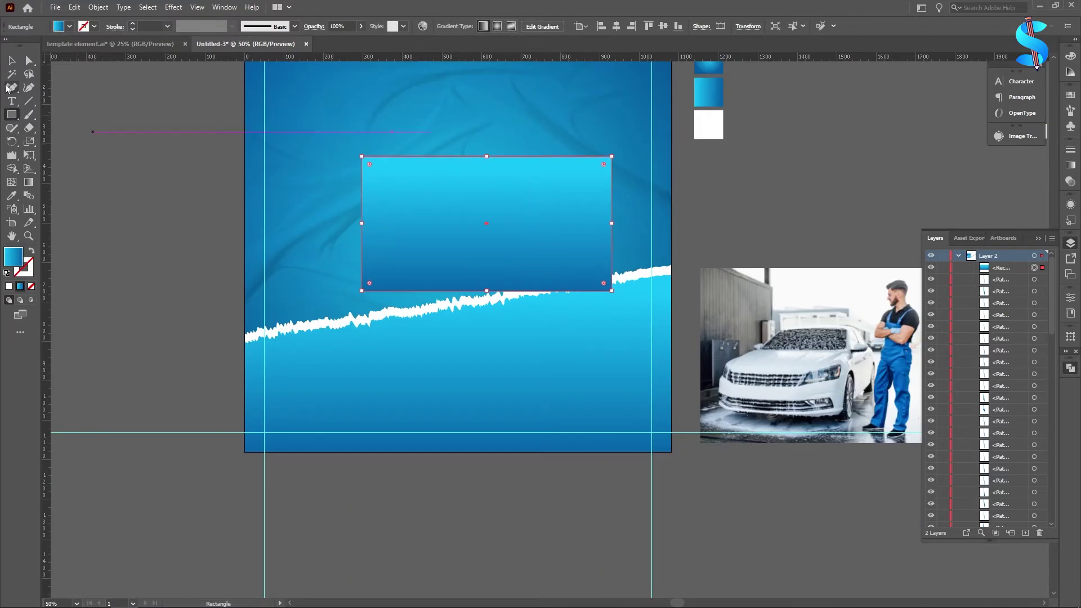
Slant the rectangle by shifting its two top corner points horizontally to the right
left_click(28, 60)
scroll(390, 190, "up", 2)
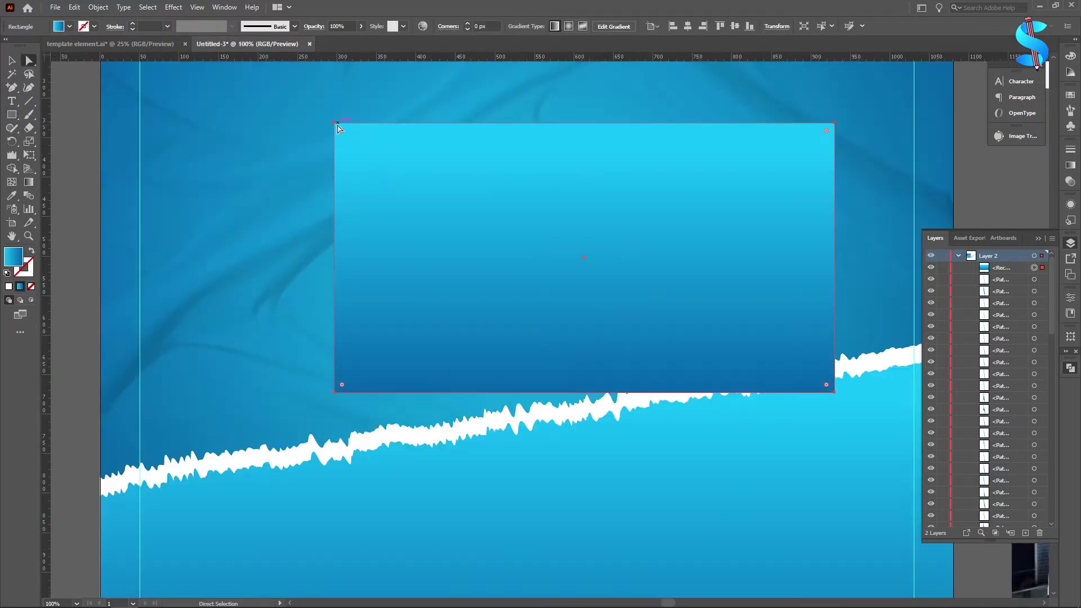
left_click(334, 123)
left_click(835, 124, "shift")
left_click_drag(835, 123, 860, 124)
left_click(11, 60)
left_click(59, 135)
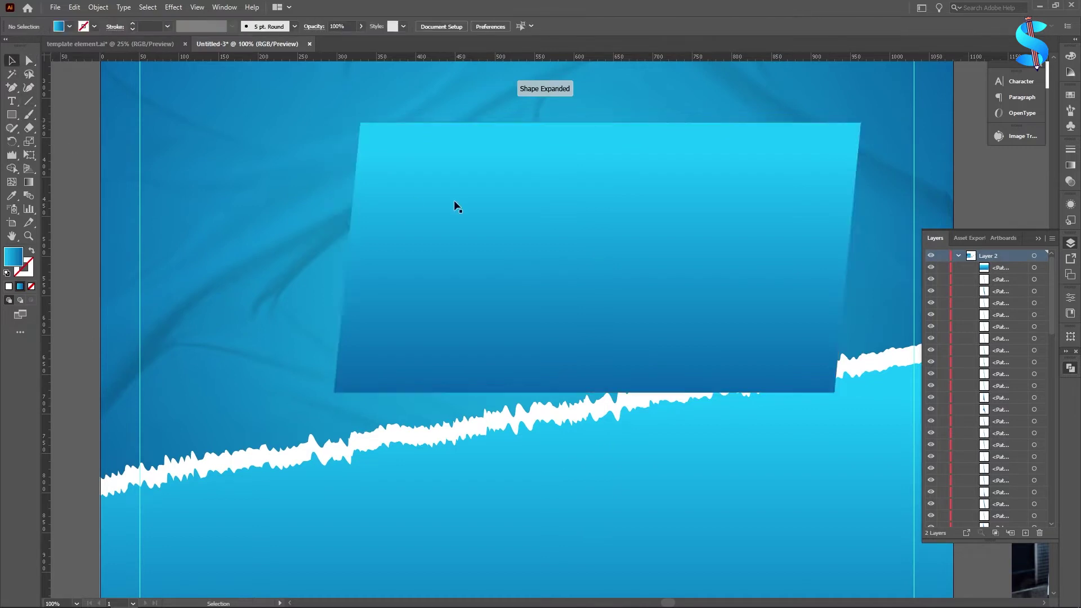
Round the slanted shape's corners to about 17 px and move it up and to the left
left_click(453, 202)
left_click(28, 60)
left_click_drag(368, 134, 373, 140)
scroll(543, 229, "up", 2)
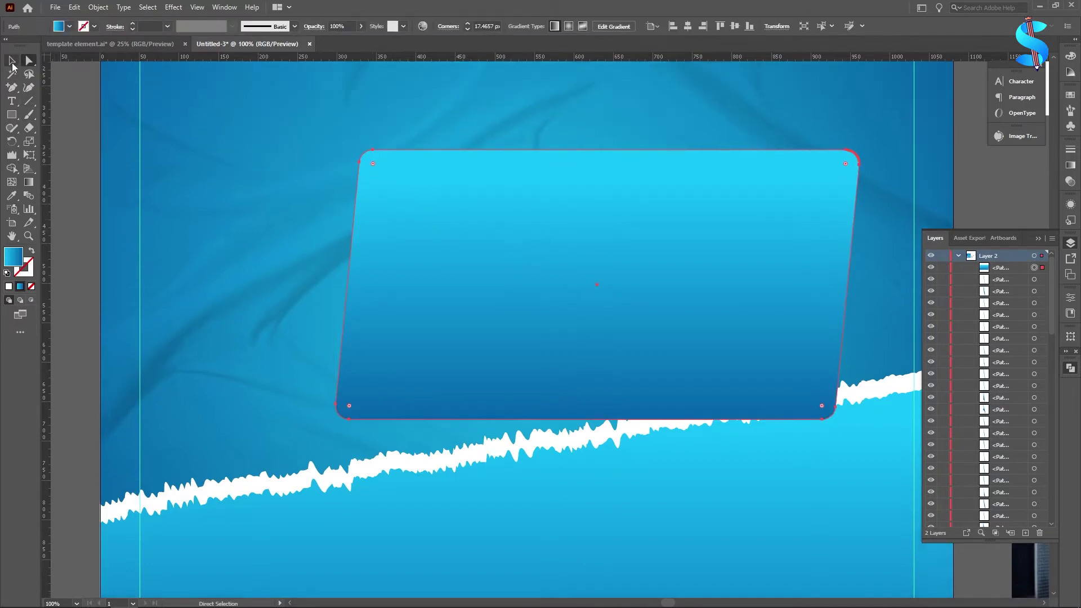
key("v")
left_click_drag(667, 267, 587, 244)
Fill the slanted shape with white sampled from the torn strip and scale it down to about 577 × 297 px
key("i")
left_click(254, 483)
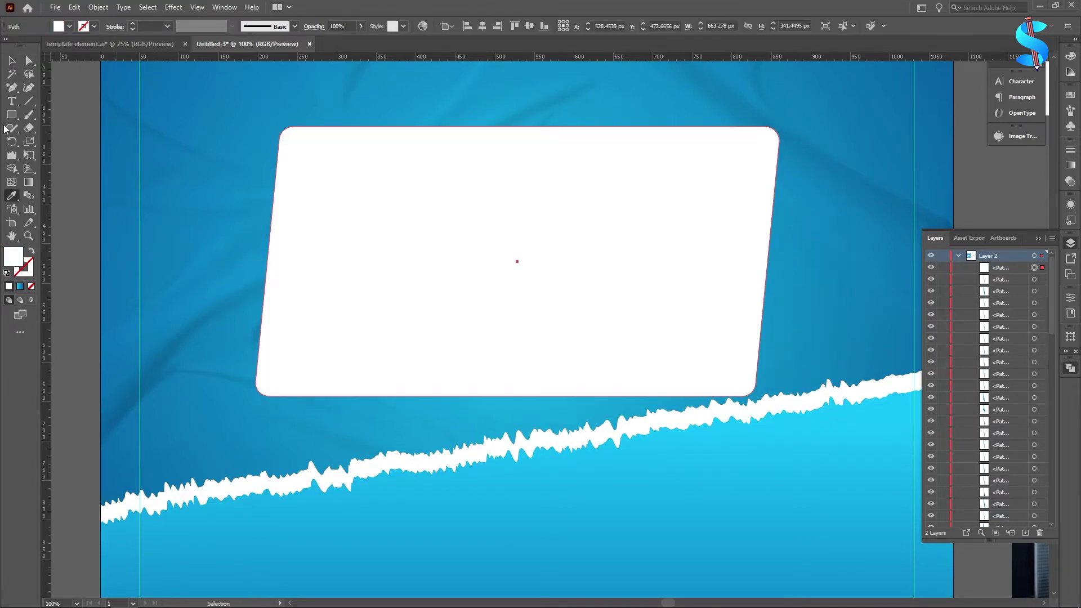
key("ctrl+minus")
key("v")
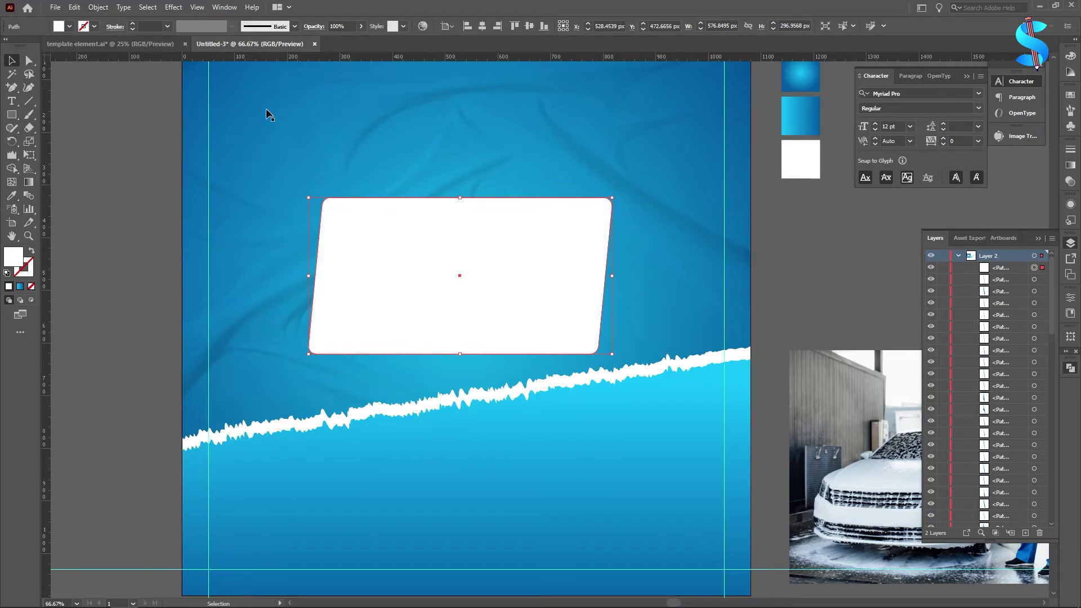
Offset the slanted shape's path outward to create a larger white frame about 617 × 337 px
left_click(98, 8)
mouse_move(112, 275)
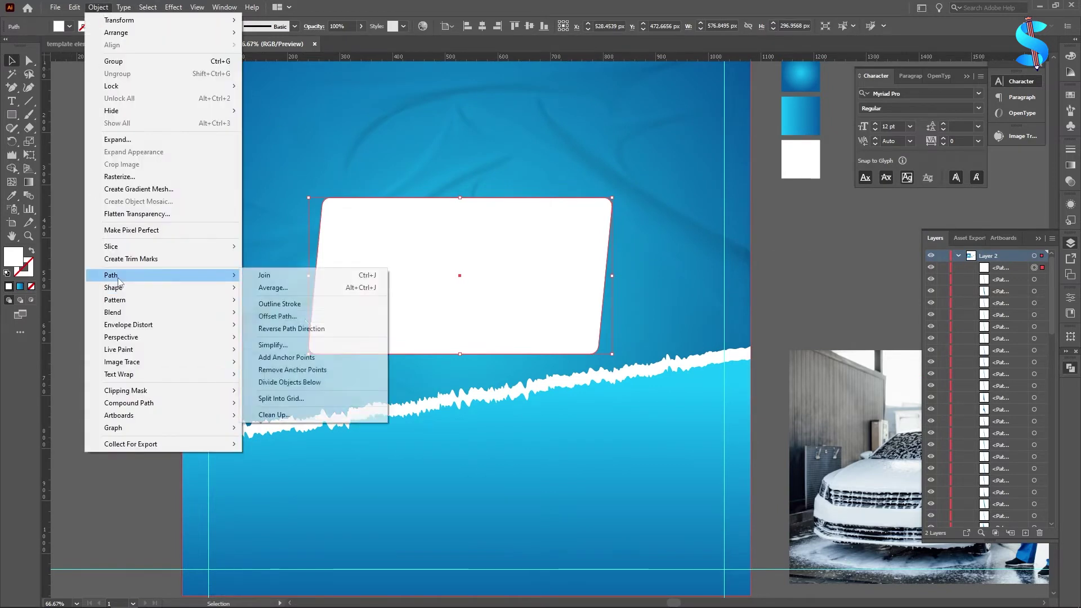
left_click(306, 316)
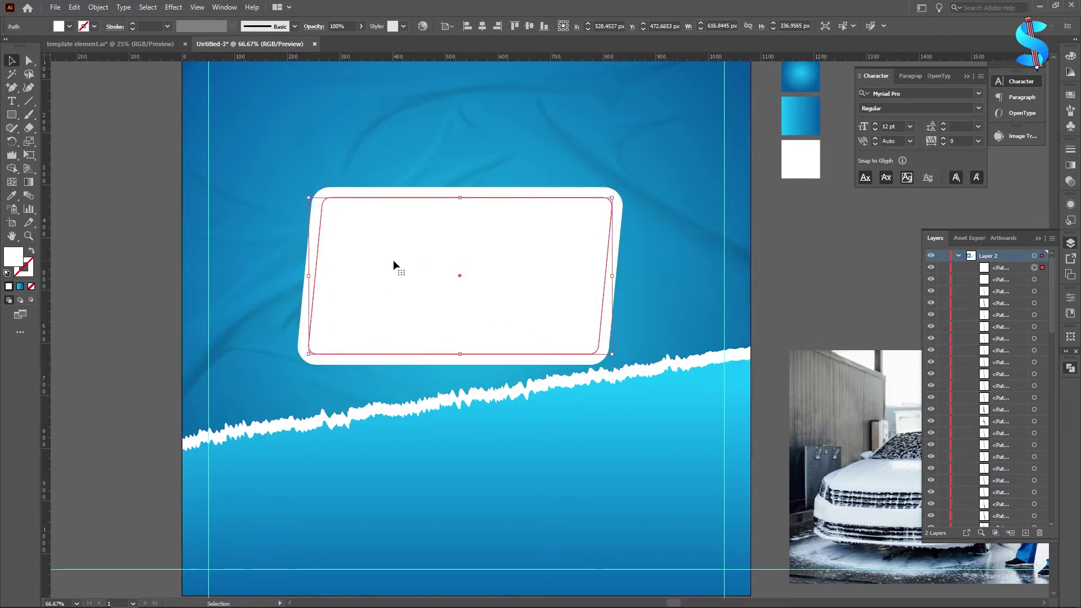
left_click(135, 181)
Offset the original slanted shape by -10 px with miter joins to create a smaller inner copy
left_click(409, 271)
left_click(98, 8)
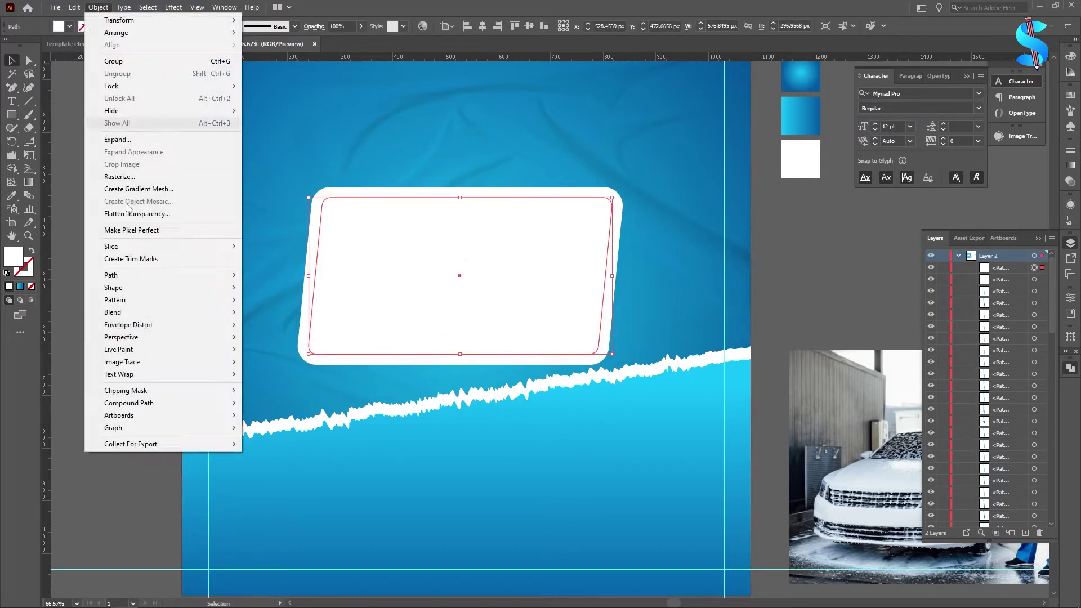
mouse_move(169, 275)
left_click(277, 317)
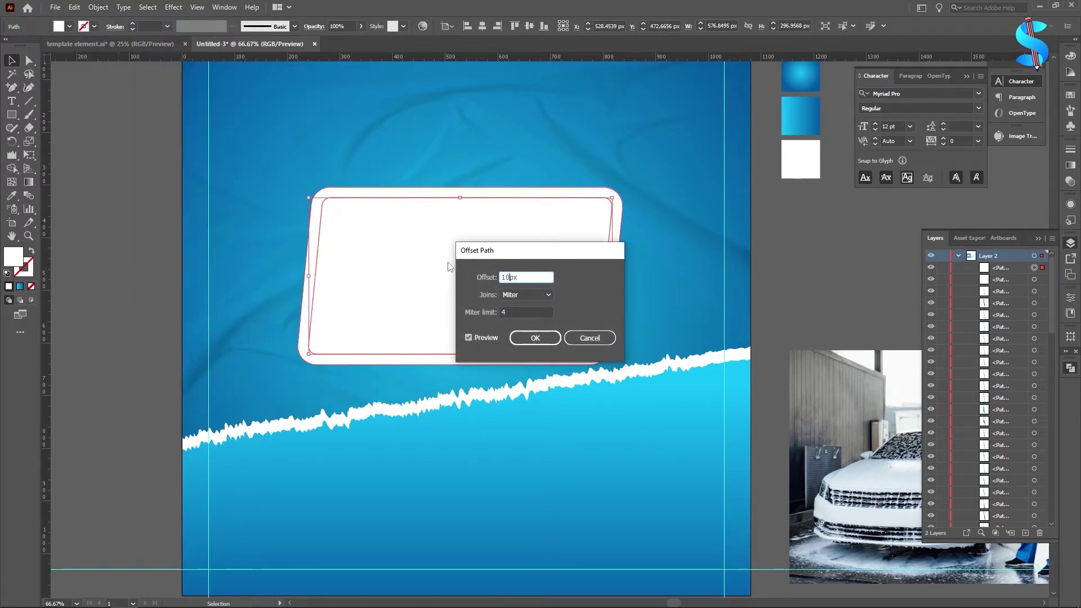
left_click(471, 339)
left_click(471, 339)
left_click(501, 277)
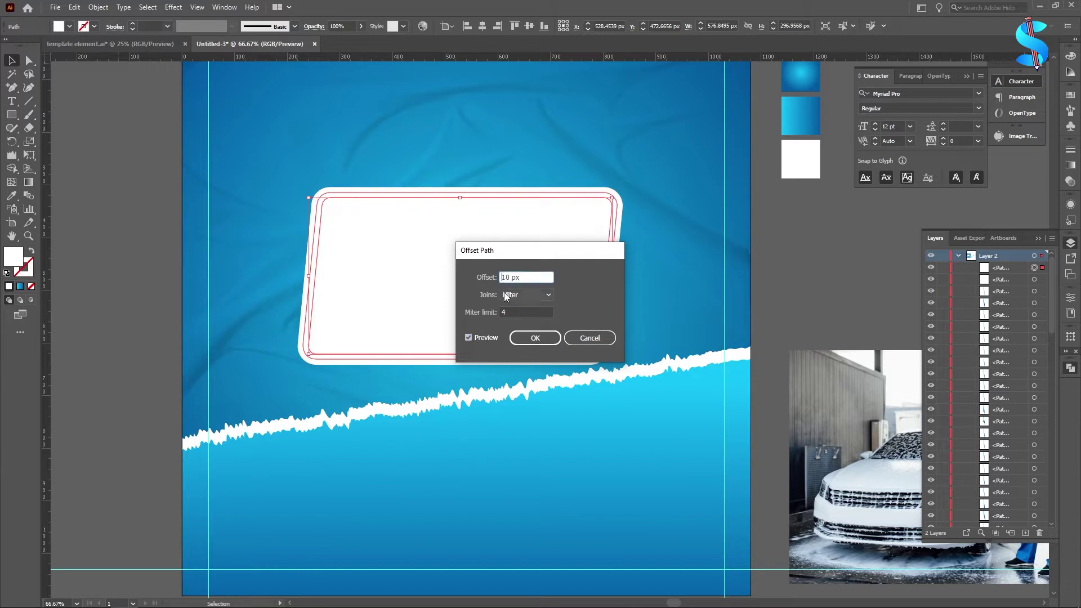
left_click(470, 338)
left_click(471, 339)
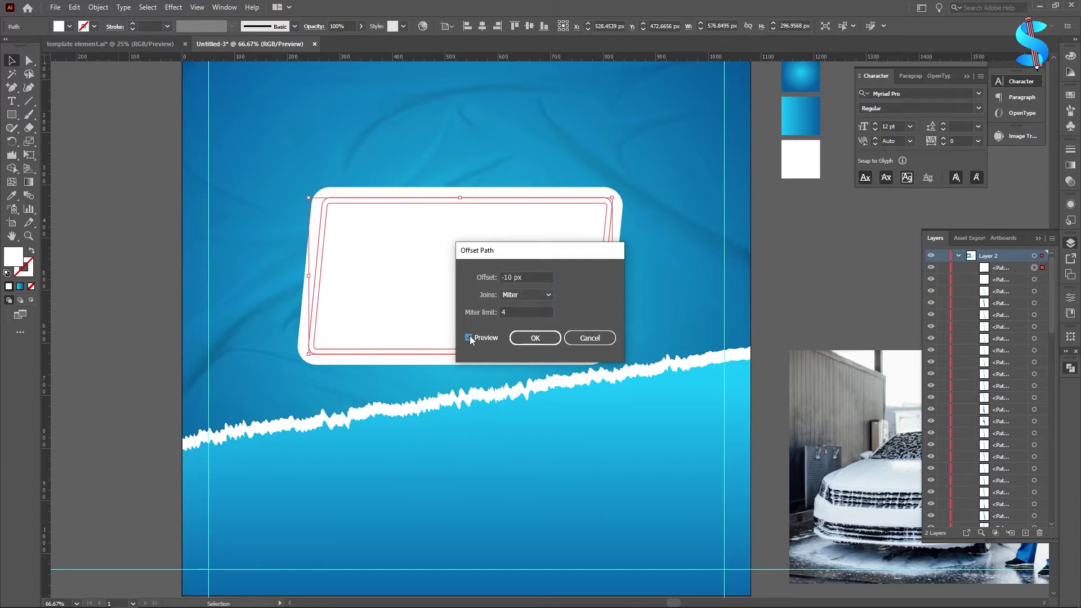
left_click(533, 338)
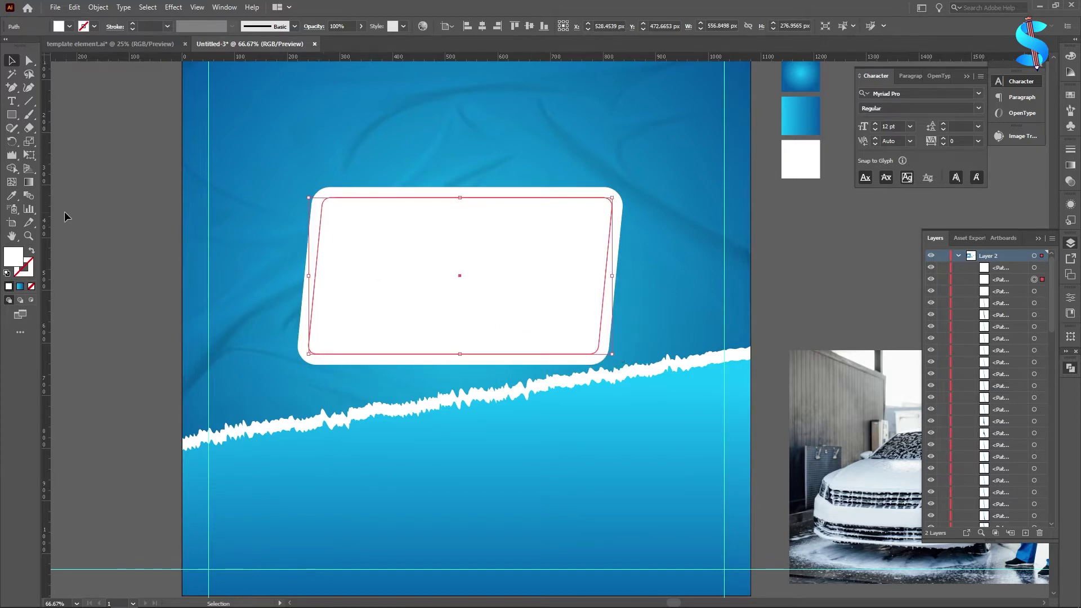
Fill the middle slanted shape with the blue gradient sampled from the bottom section of the artboard
left_click(10, 196)
left_click(428, 508)
left_click(12, 61)
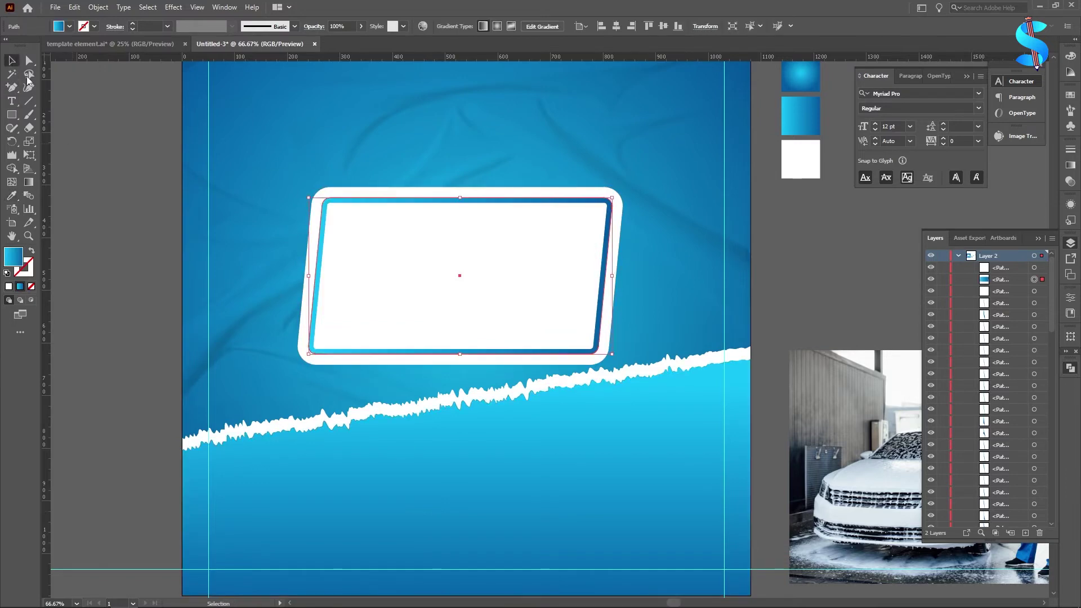
left_click(467, 169)
Move the car wash photo over the frame and clip it with the innermost slanted shape
scroll(467, 192, "down", 2)
left_click_drag(755, 344, 496, 249)
scroll(478, 236, "up", 1)
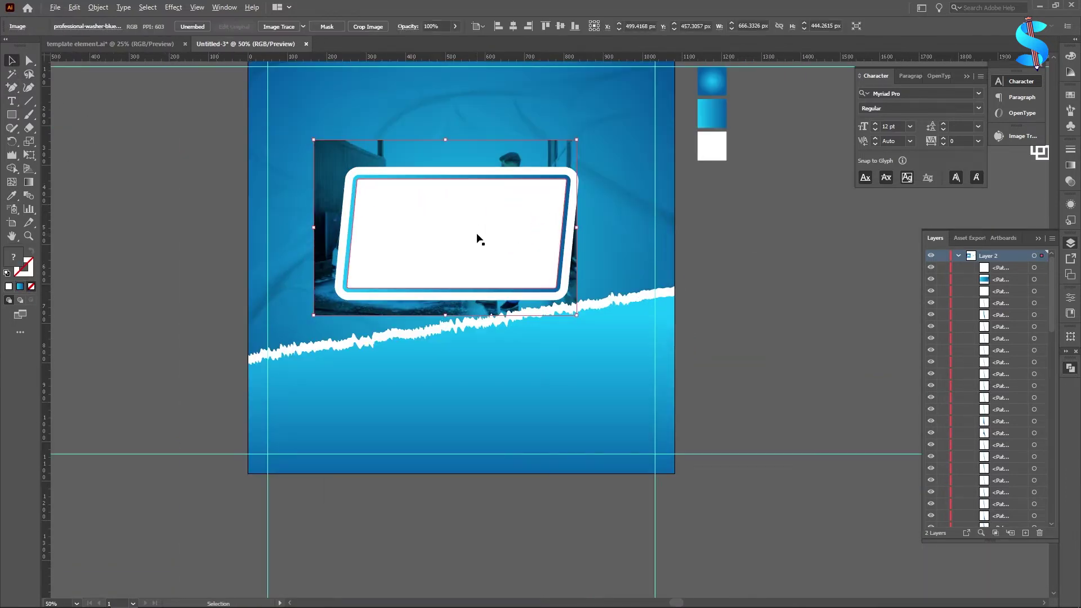
left_click(477, 233, "shift")
right_click(477, 231)
left_click(527, 332)
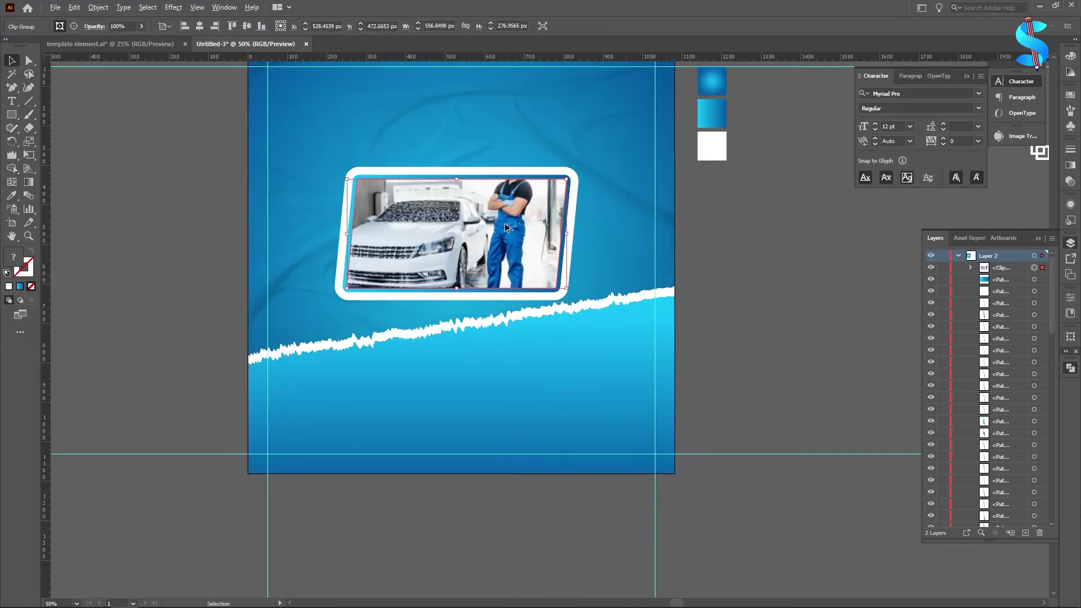
Scale the photo inside the clipping mask down to about 590 px wide to show more of the scene
left_click(1041, 291)
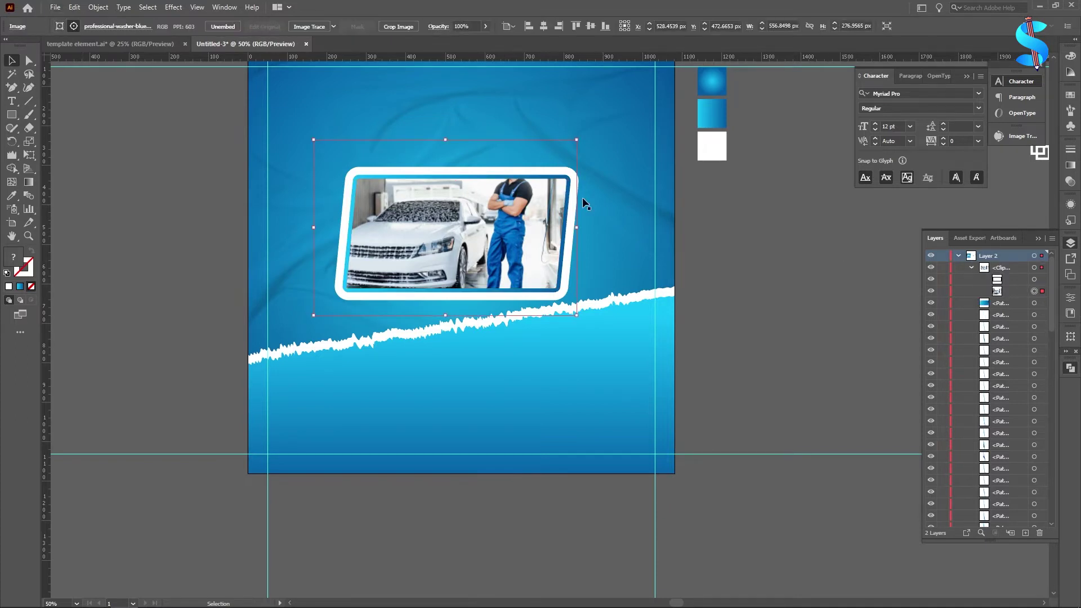
scroll(533, 168, "up", 1)
left_click_drag(239, 130, 281, 158)
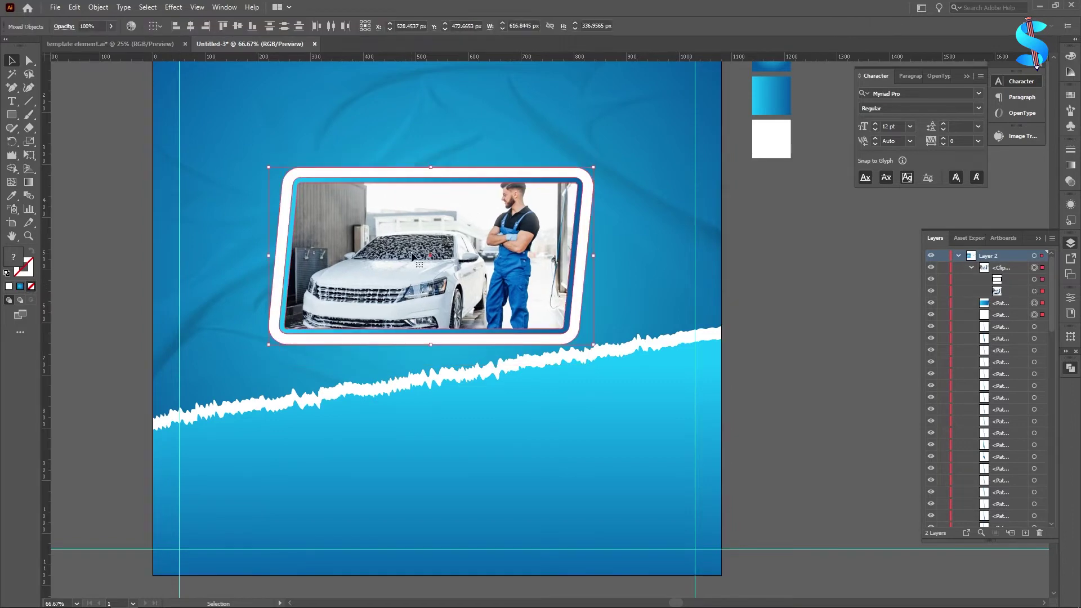
Move the framed photo down slightly and shear it vertically to about 426 px high, raising its right side to follow the torn edge
left_click_drag(365, 241, 367, 255)
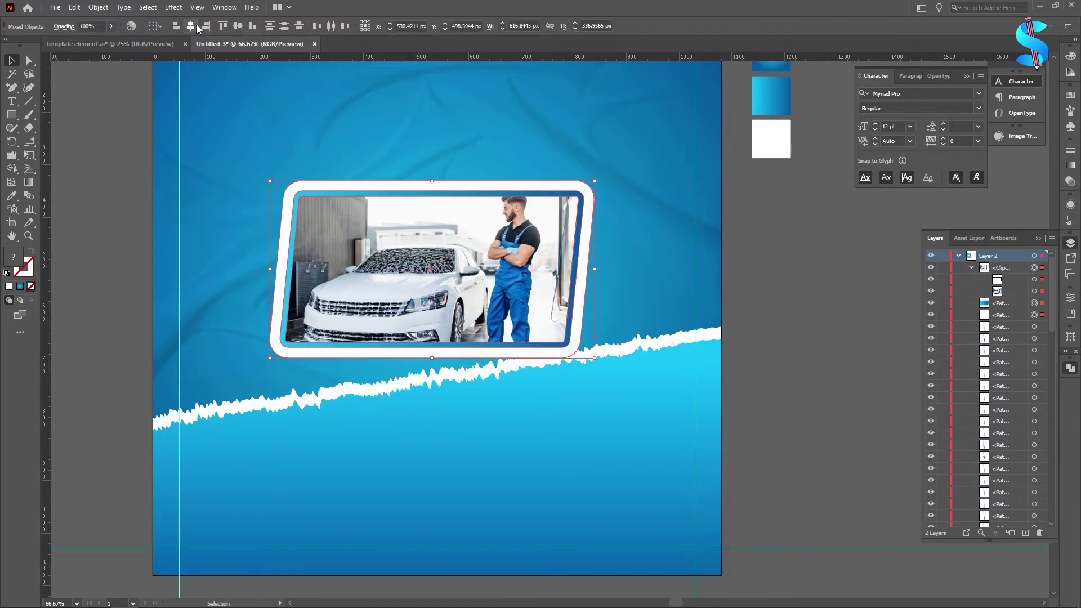
left_click(29, 156)
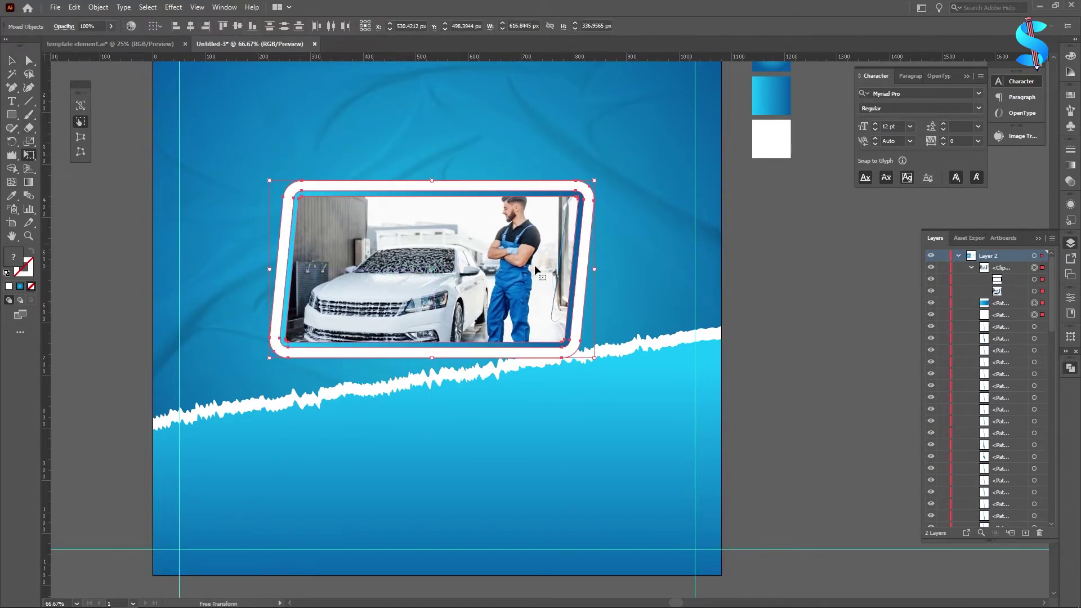
left_click_drag(598, 270, 588, 217)
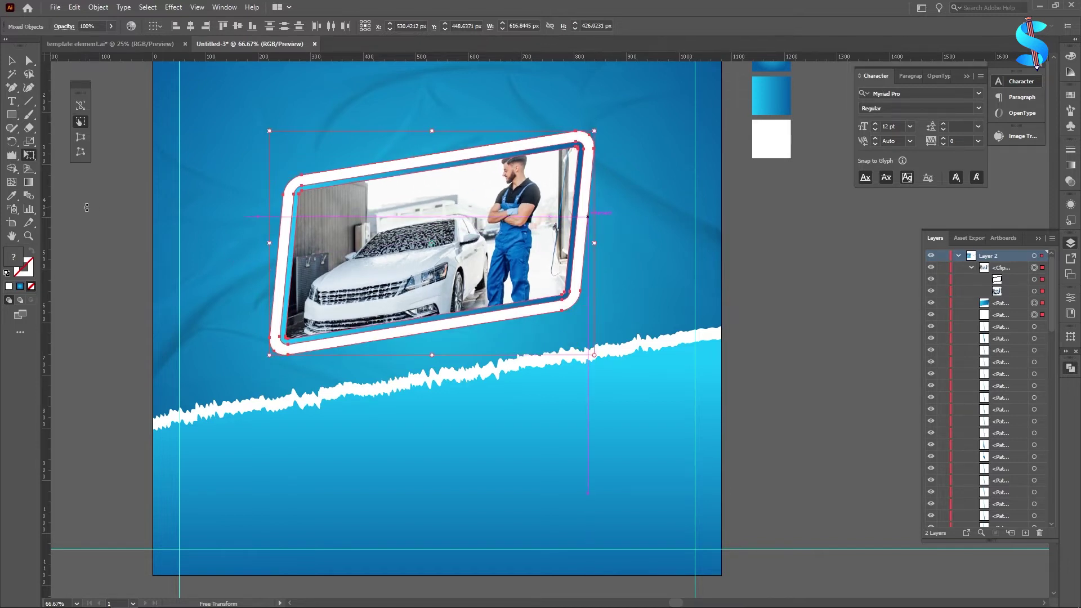
left_click(10, 63)
left_click(76, 175)
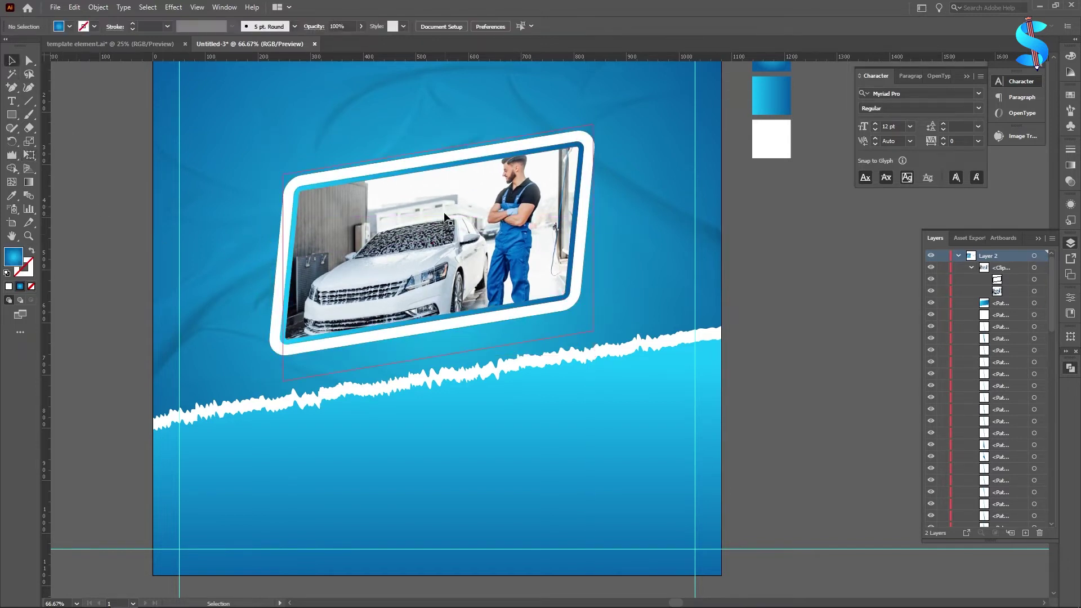
Move the photo and all frame parts together slightly down and to the right, closer to the torn edge
left_click_drag(412, 219, 417, 223)
key("ctrl+z")
left_click_drag(260, 148, 392, 285)
left_click_drag(422, 227, 427, 238)
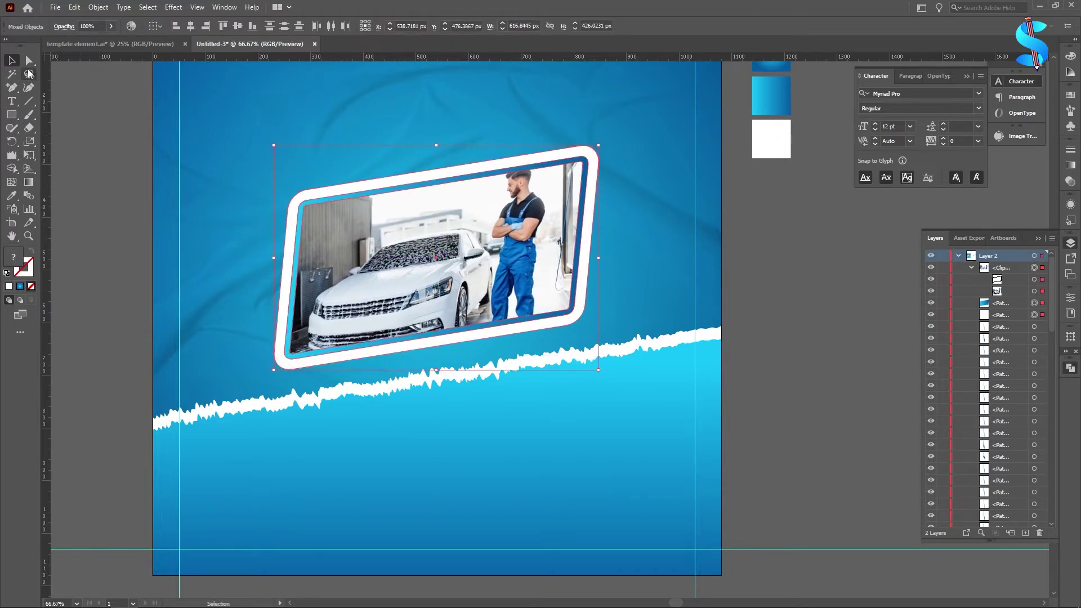
Reverse the gradient of the inner blue border so it runs from dark on the left to light on the right
left_click(29, 73)
key("ctrl+plus")
key("ctrl+plus")
key("ctrl+plus")
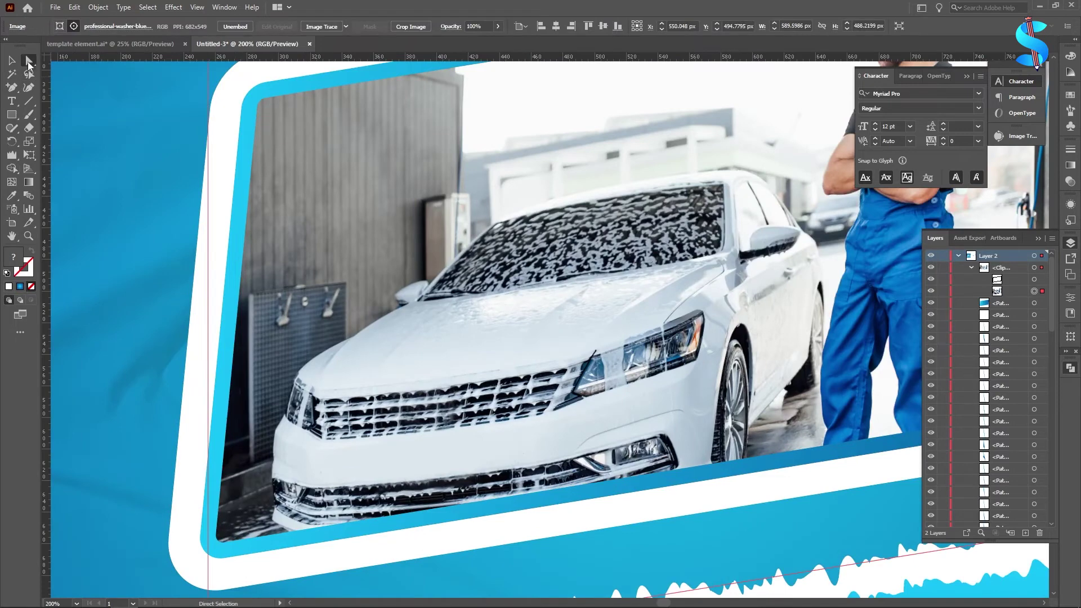
scroll(243, 206, "down", 2)
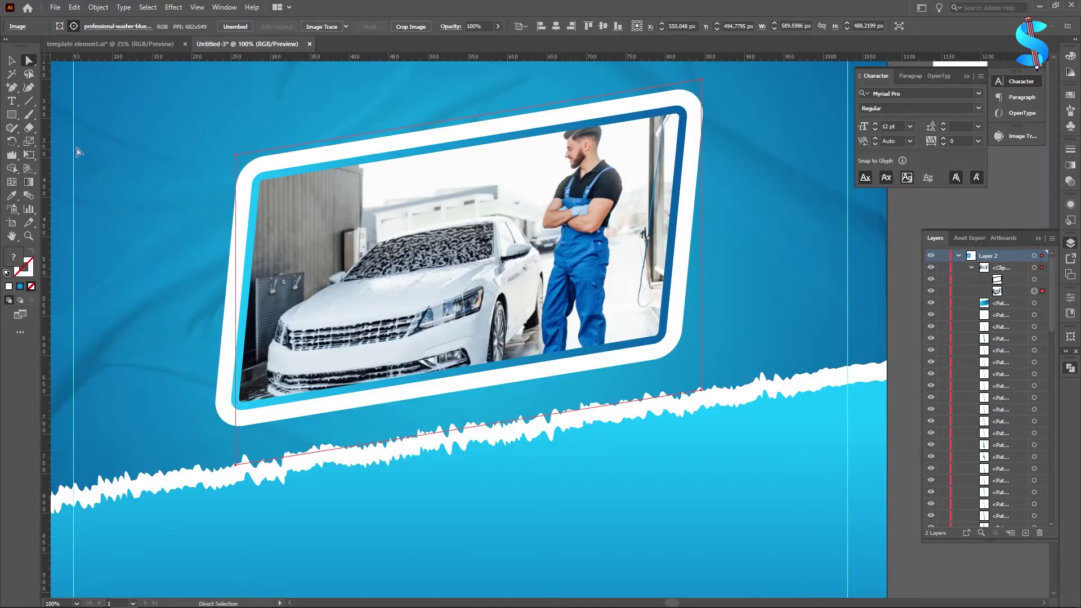
left_click(810, 254)
left_click(679, 200)
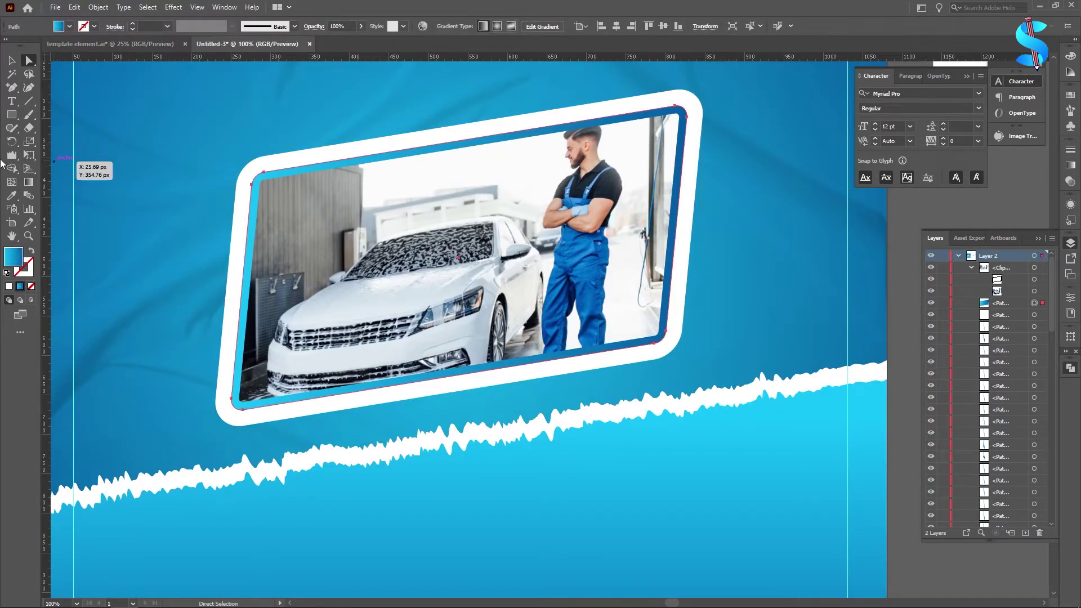
left_click(29, 182)
left_click_drag(720, 216, 230, 295)
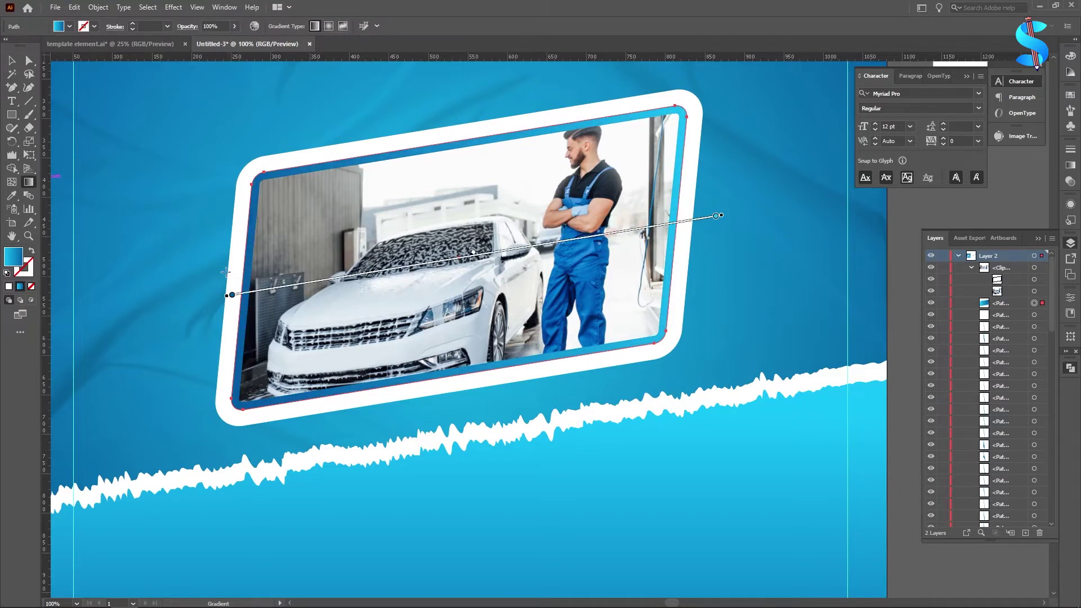
left_click(14, 66)
scroll(528, 193, "down", 3)
left_click(720, 258)
Group the photo with all its frame parts and nudge it slightly downward
scroll(530, 221, "up", 2)
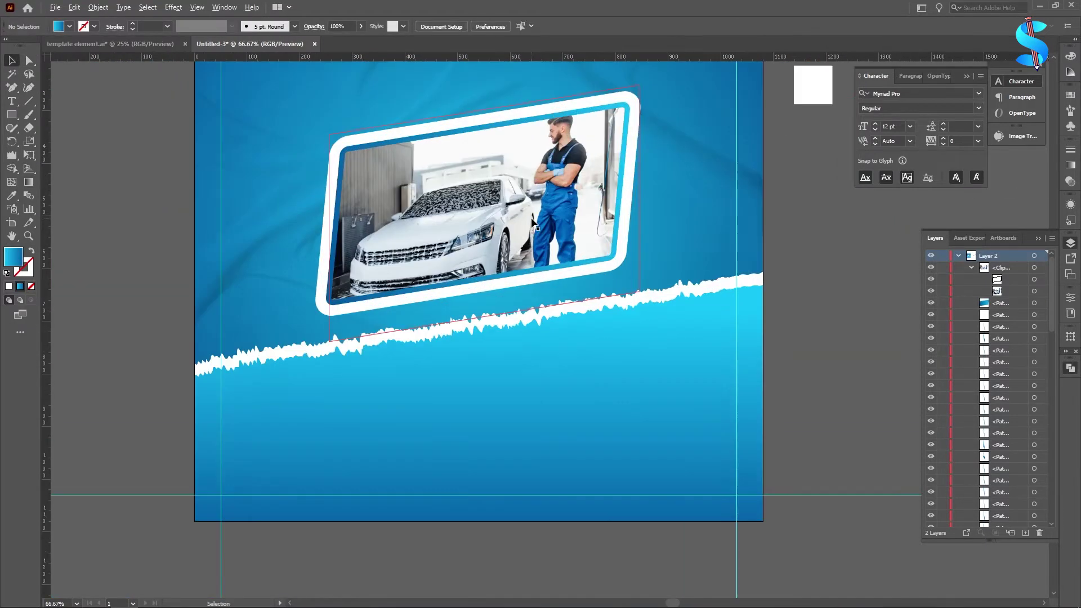
left_click_drag(477, 194, 478, 205)
key("ctrl+z")
left_click_drag(703, 235, 418, 165)
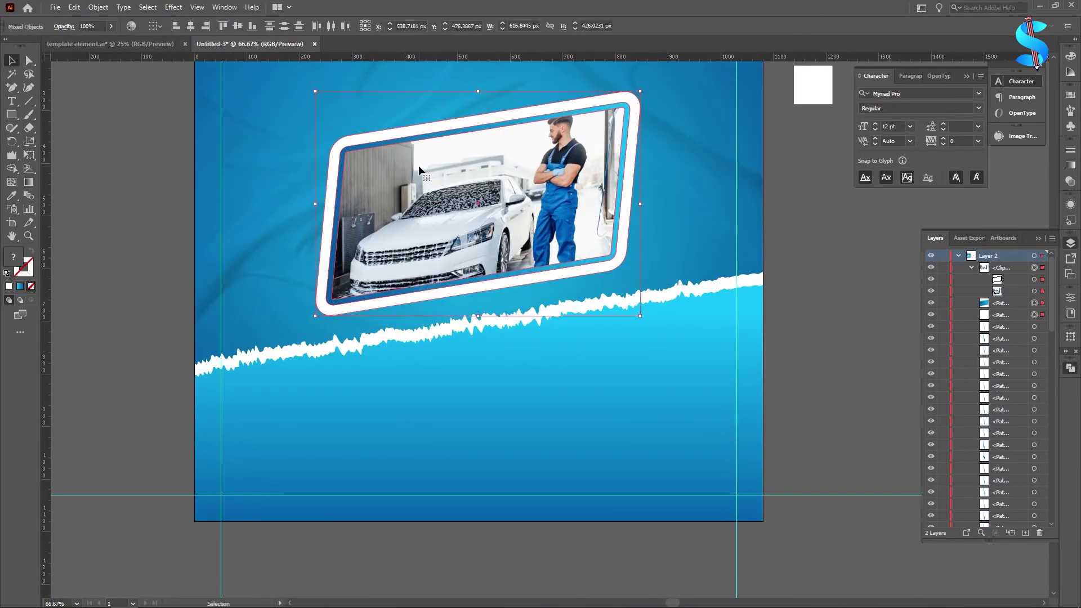
key("ctrl+g")
key("ctrl+g")
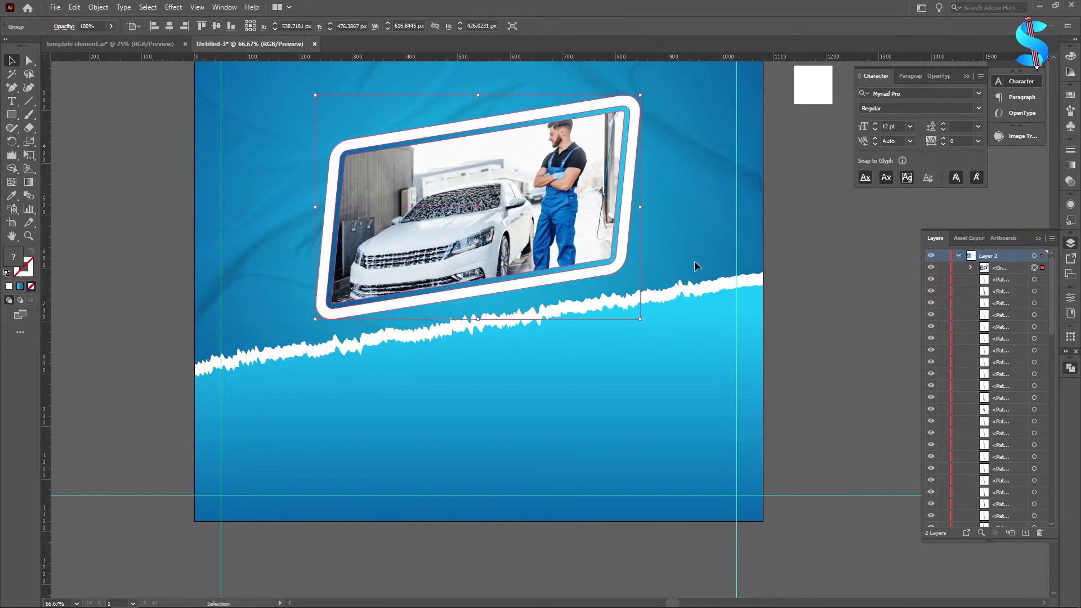
Add the text "LUXURY" above the framed photo at about 76 pt
scroll(630, 302, "down", 2)
scroll(628, 305, "up", 2)
left_click(12, 102)
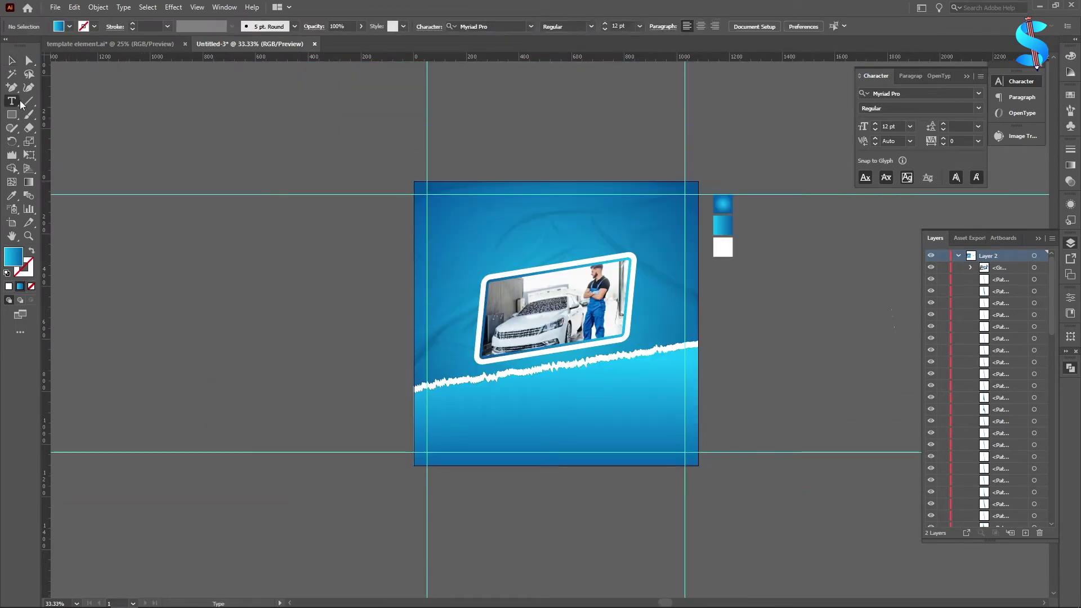
scroll(494, 213, "up", 2)
left_click(495, 212)
left_click(12, 60)
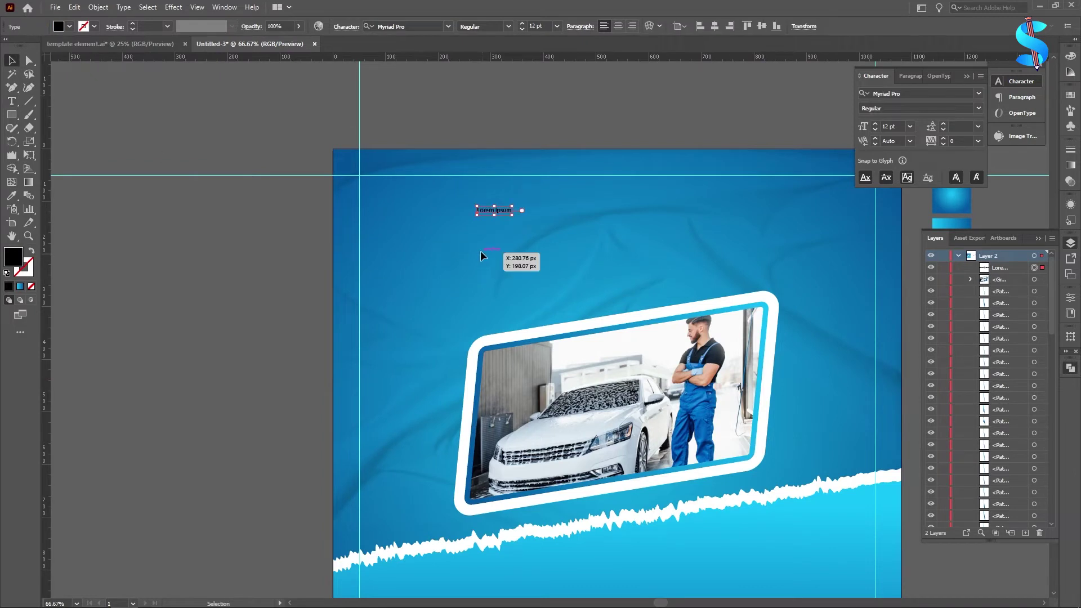
left_click_drag(514, 216, 701, 286)
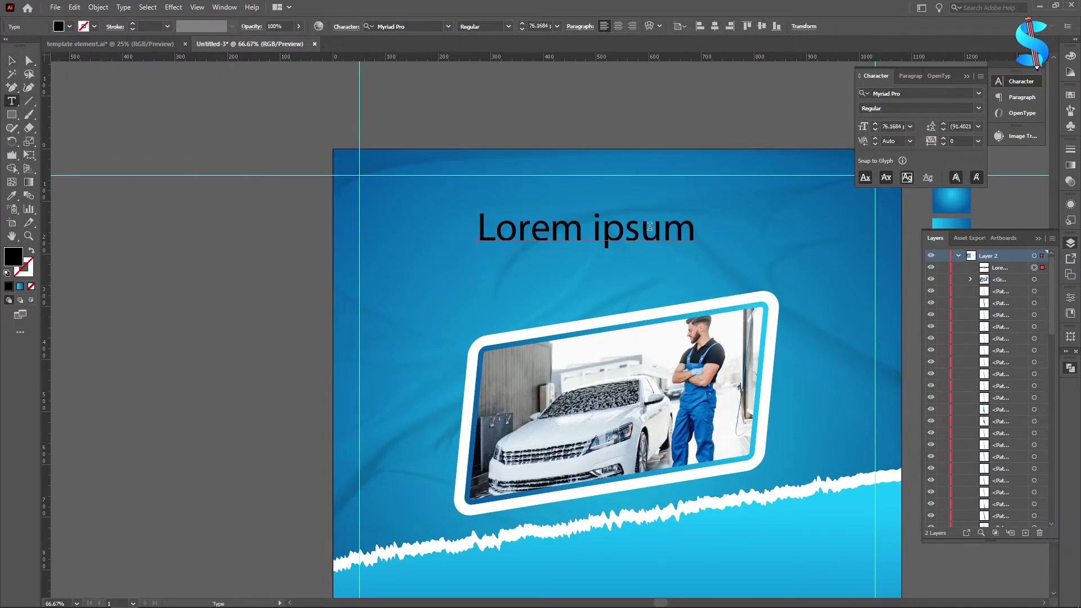
left_click(693, 228)
key("ctrl+a")
type("LUXURY")
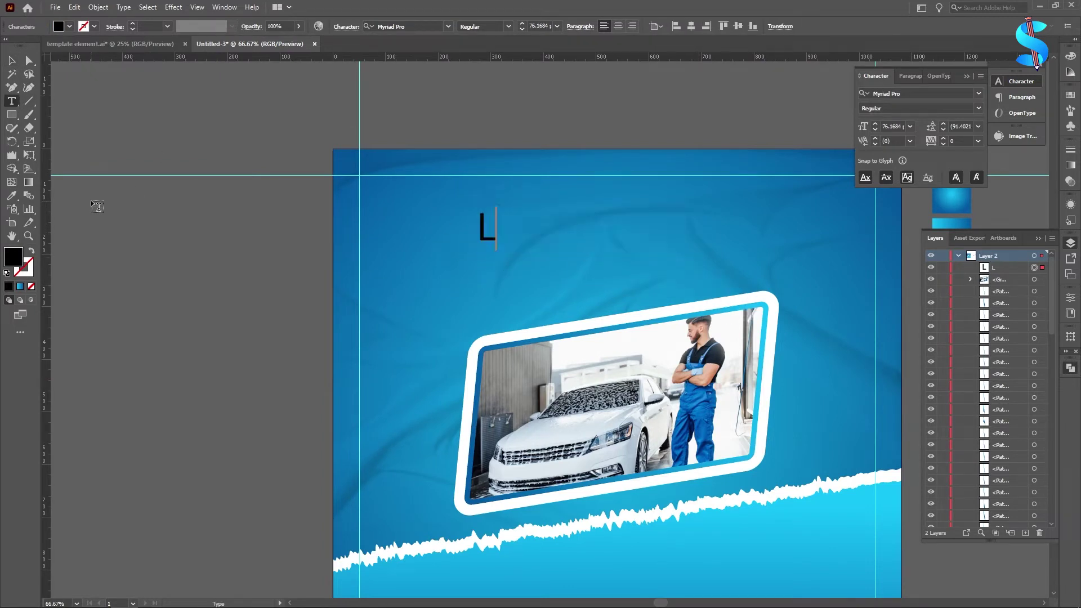
left_click(12, 60)
Move "LUXURY" up to the artboard's top edge and place a copy below it reading "CAR WASH"
left_click_drag(542, 235, 568, 164)
left_click_drag(571, 166, 572, 218)
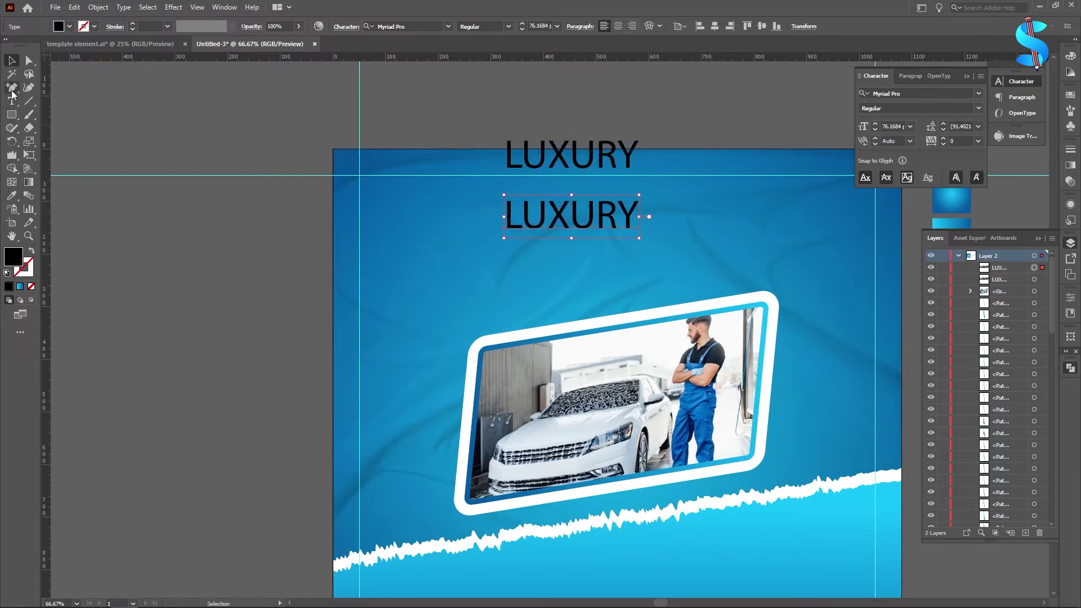
double_click(631, 217)
type("CAR WASH")
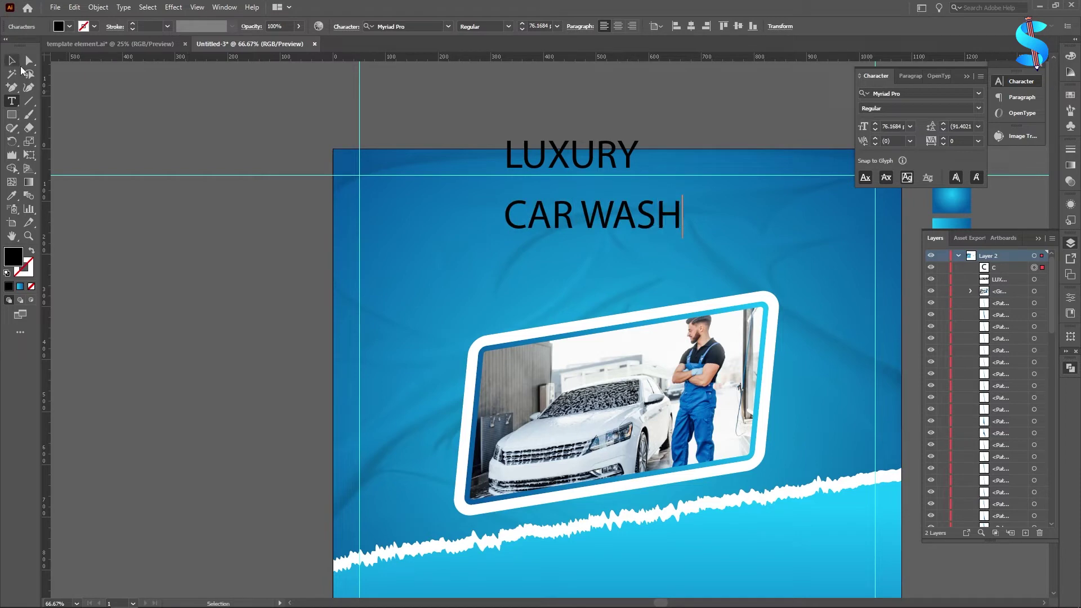
left_click(10, 61)
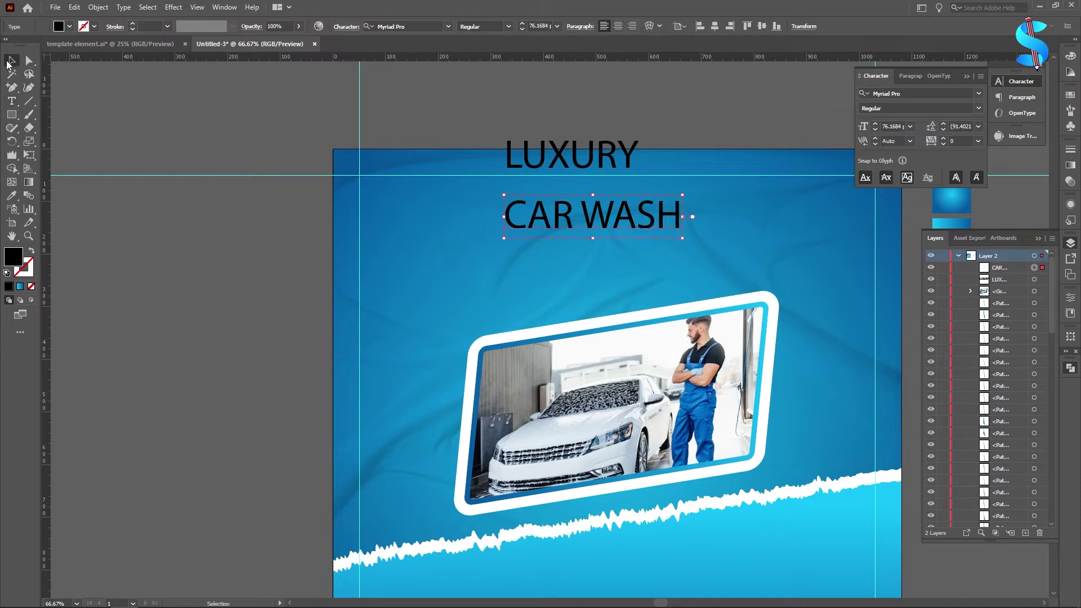
Set "CAR WASH" in Montserrat Black and "LUXURY" in Montserrat Bold
left_click(565, 162, "shift")
left_click(424, 26)
type("MON")
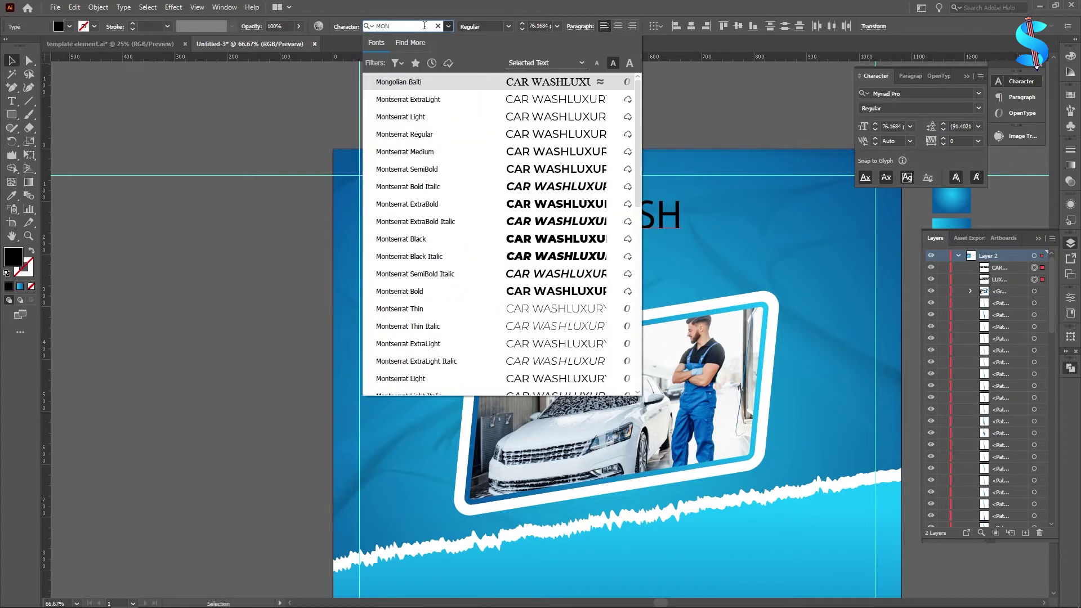
left_click(542, 237)
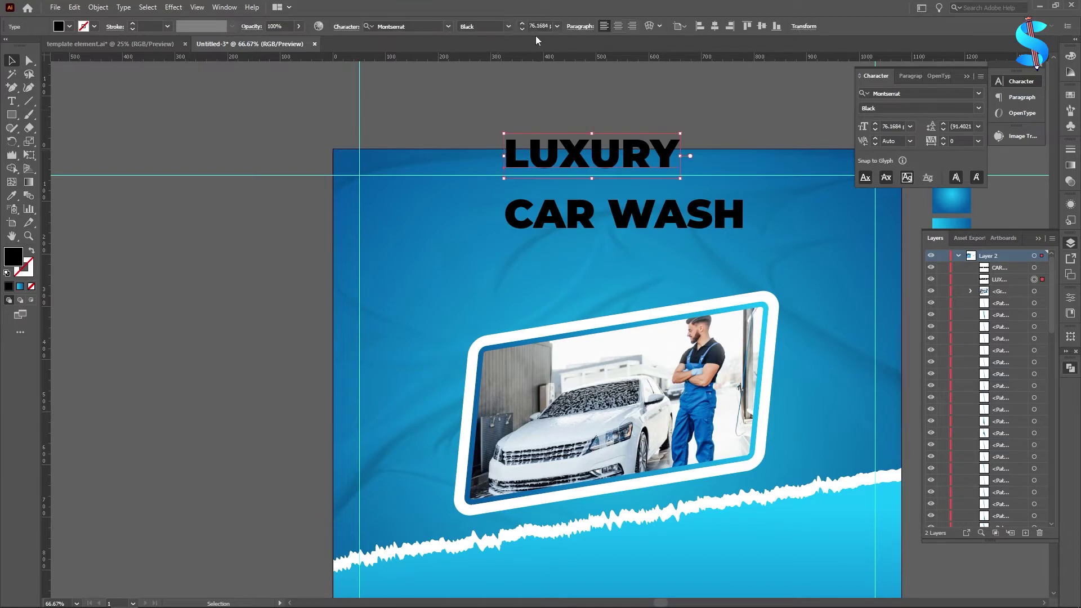
left_click(510, 25)
left_click(478, 176)
left_click(611, 185)
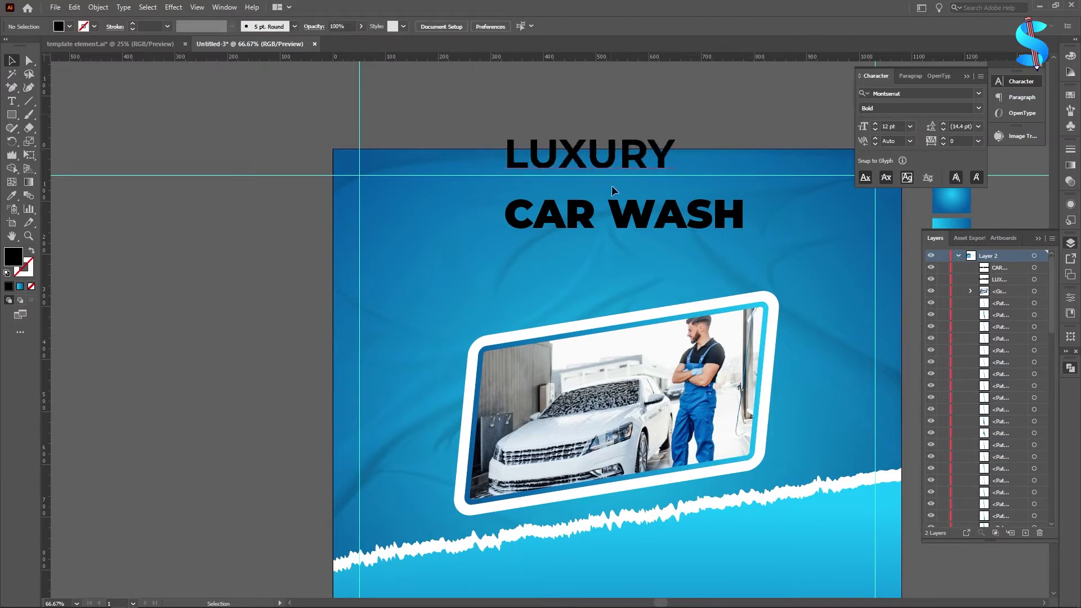
Enlarge "CAR WASH" to about 115 pt, centred horizontally on the artboard just above the framed photo
left_click_drag(637, 214, 601, 244)
scroll(562, 249, "down", 1)
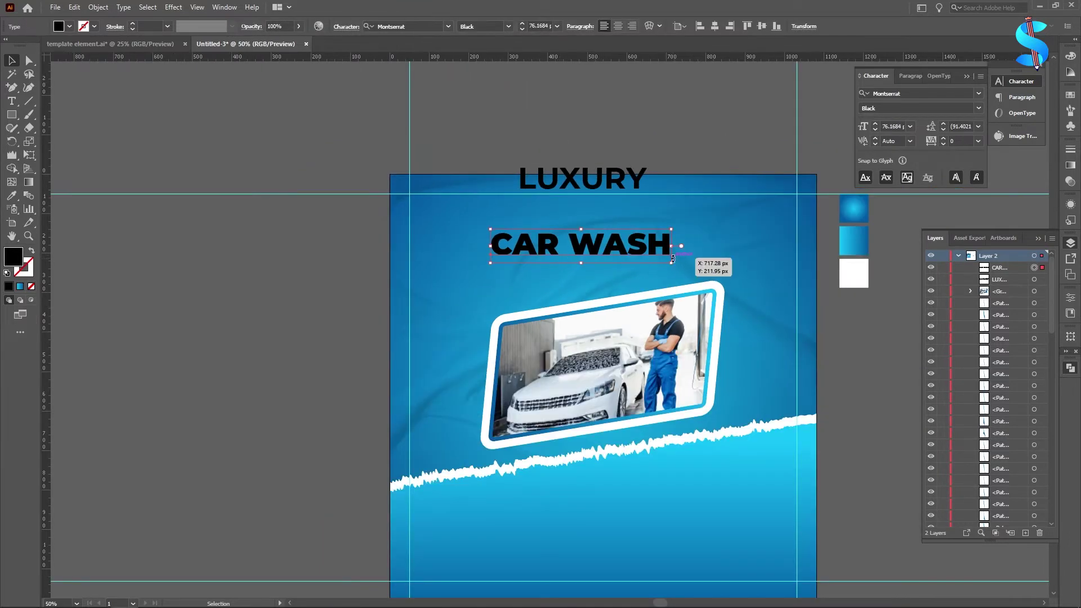
left_click_drag(672, 262, 719, 275)
left_click(715, 27)
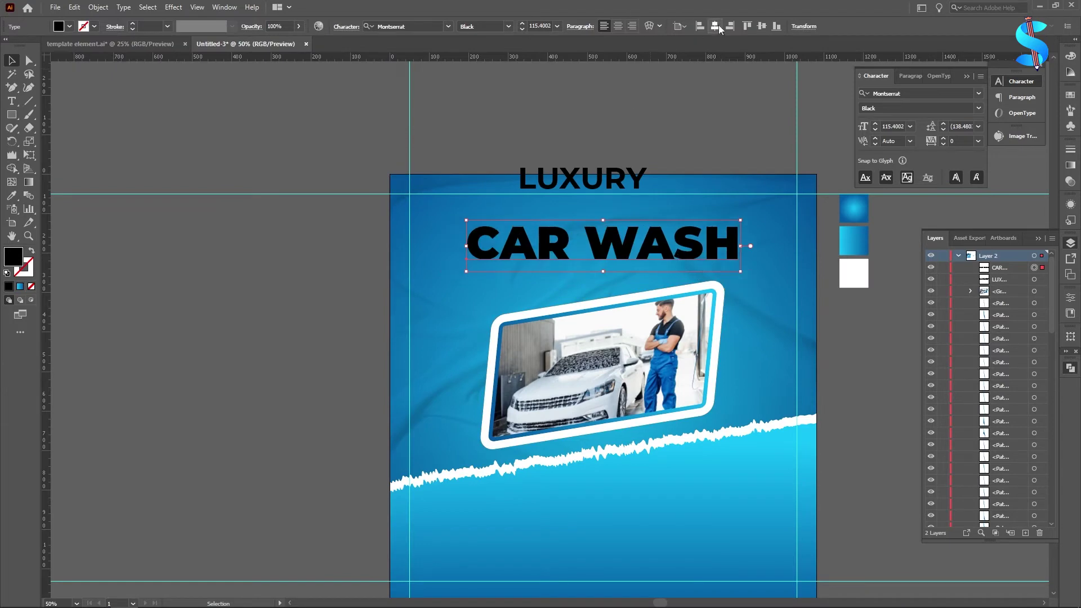
left_click_drag(604, 246, 604, 259)
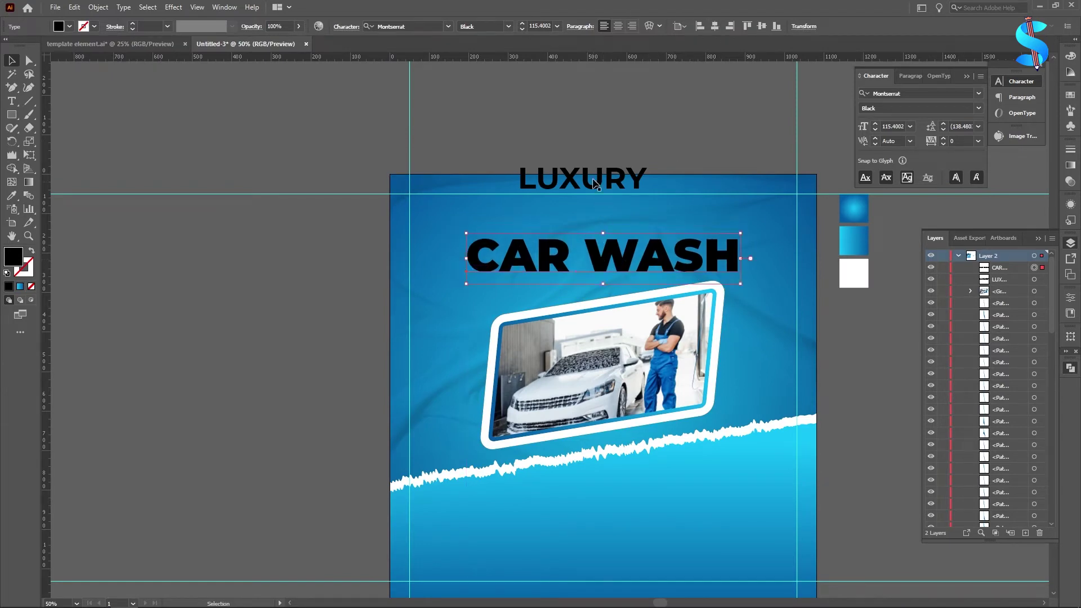
Centre "LUXURY" between the upper guide and "CAR WASH" and enlarge it to about 83 pt
left_click_drag(586, 179, 602, 212)
left_click(716, 26)
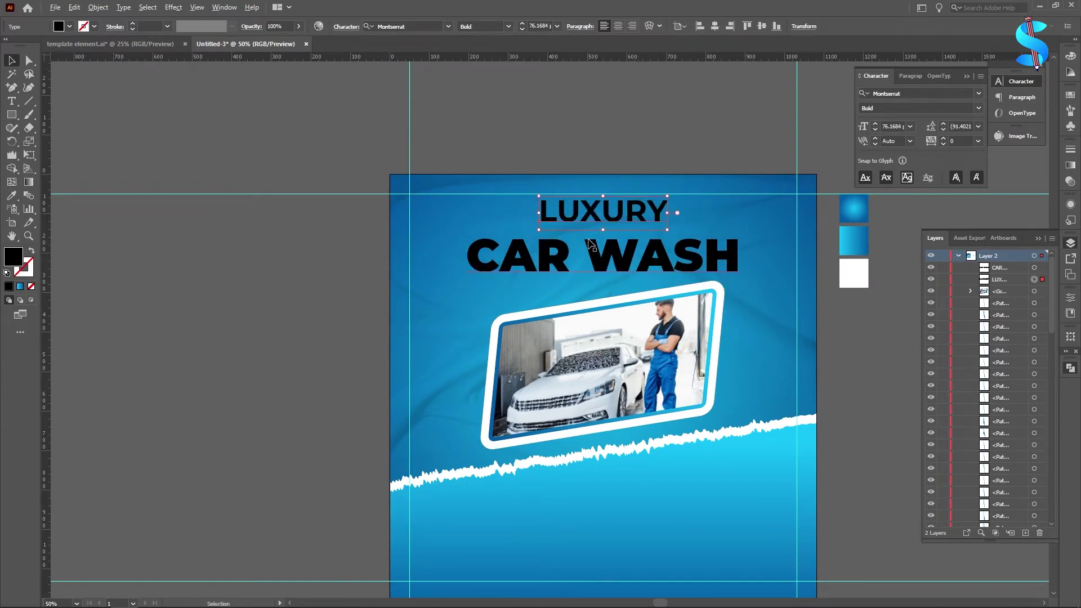
scroll(596, 212, "up", 2)
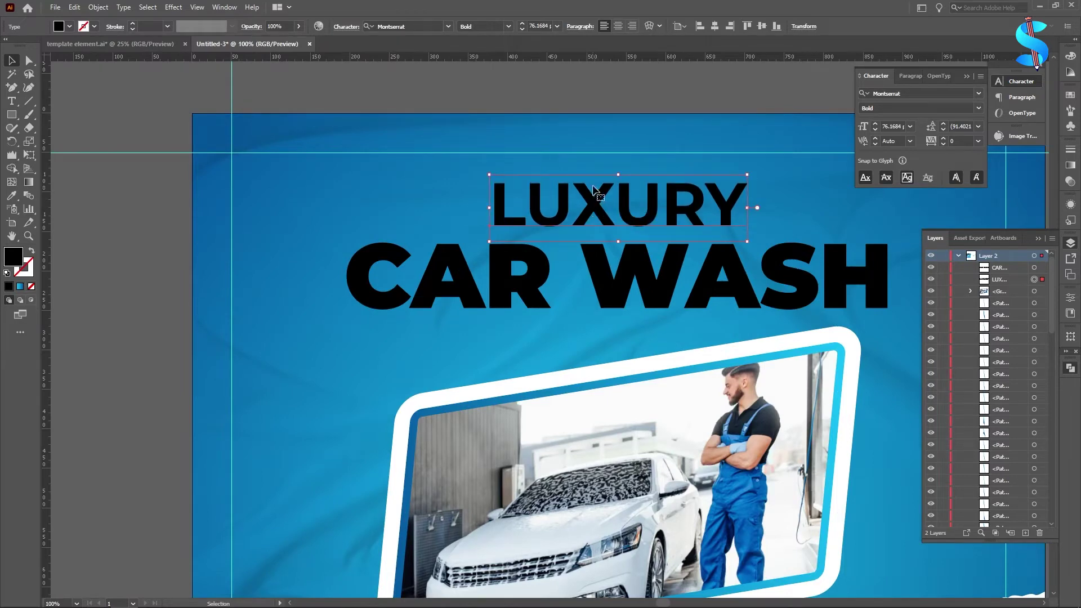
left_click_drag(619, 174, 619, 168)
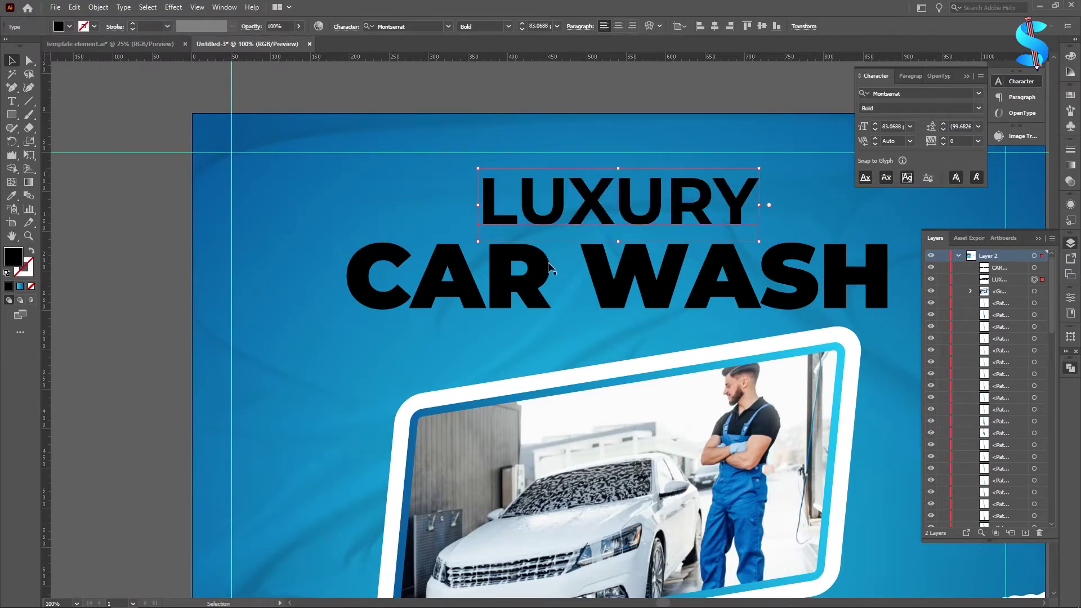
Colour both headline words white by sampling the photo's white frame
left_click(549, 268, "shift")
key("i")
left_click(478, 388)
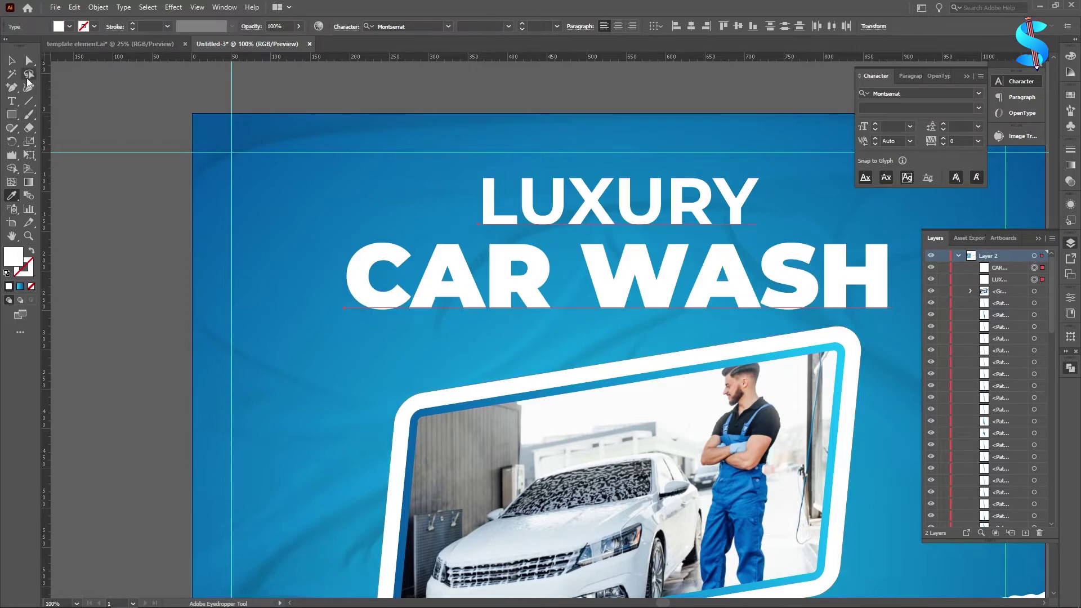
left_click(11, 60)
Add the tagline "CAR WASH & AUTO DEALING SPECLALISTS!" above the headline and set it in Arvo Bold
left_click(454, 123)
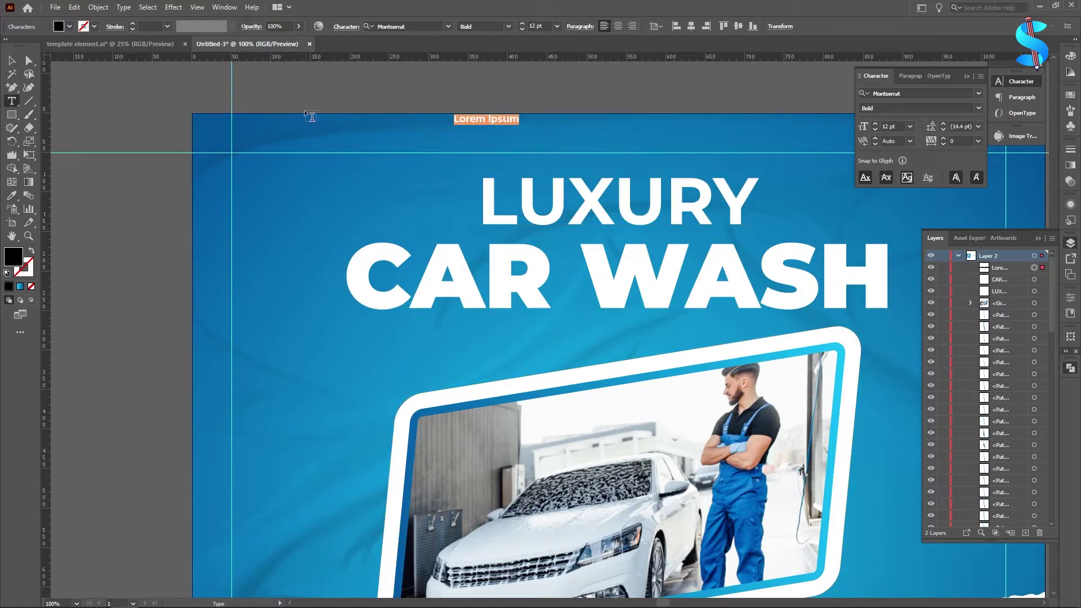
type("CAR")
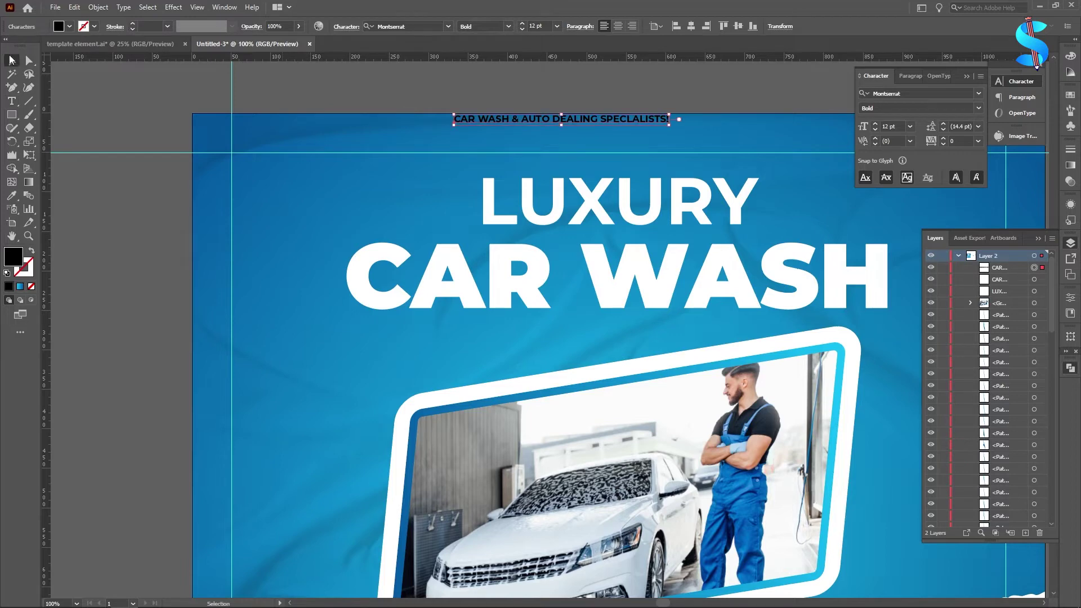
left_click(449, 27)
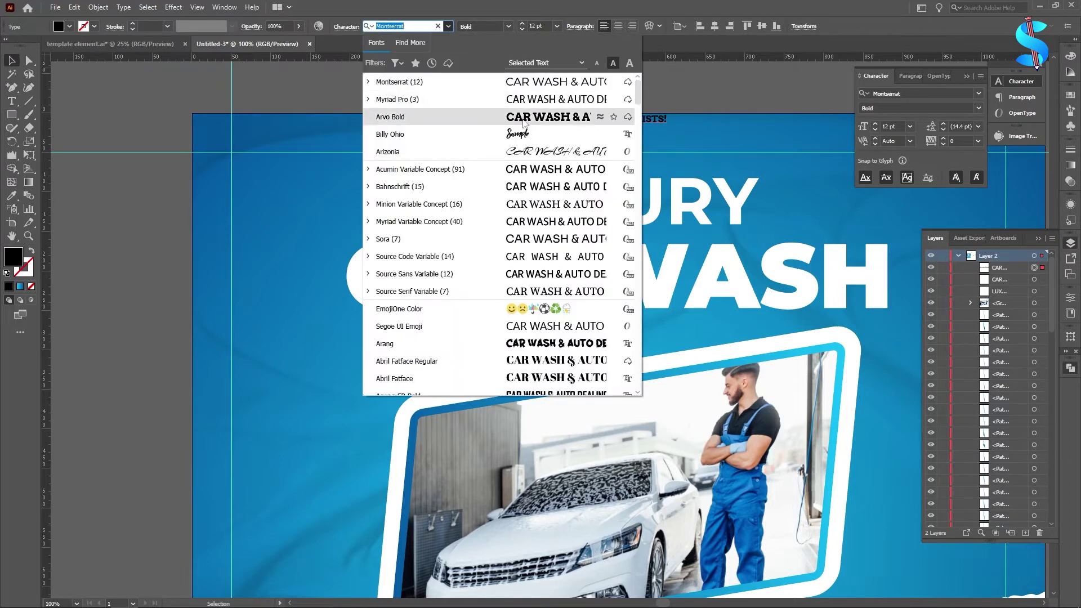
left_click(389, 111)
Move the tagline directly below "CAR WASH" and size it to about 23 pt with a tracking of 300
left_click_drag(521, 121, 430, 338)
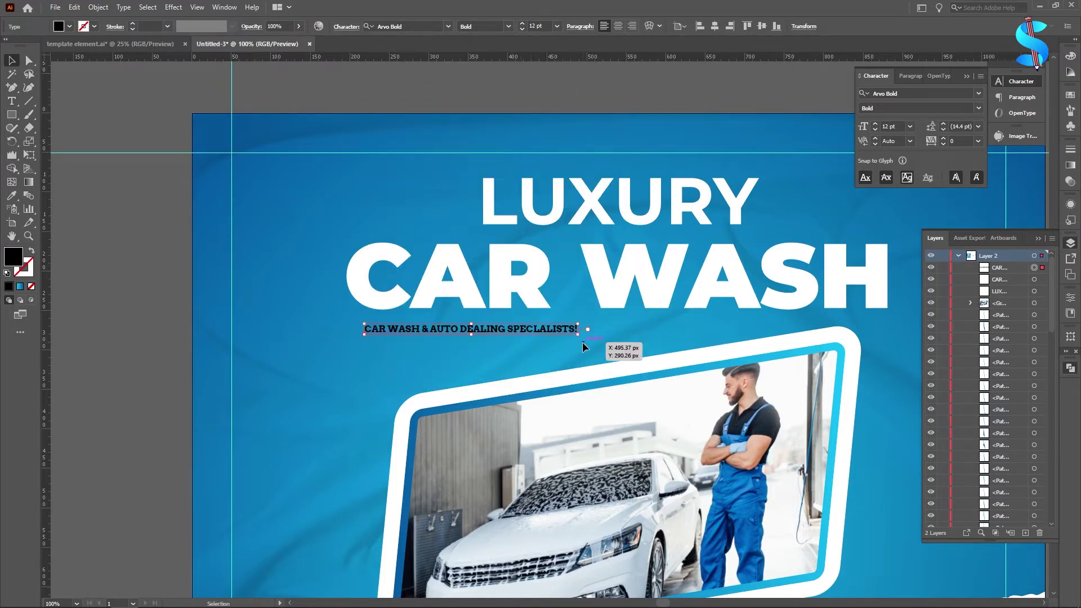
left_click_drag(671, 360, 679, 359)
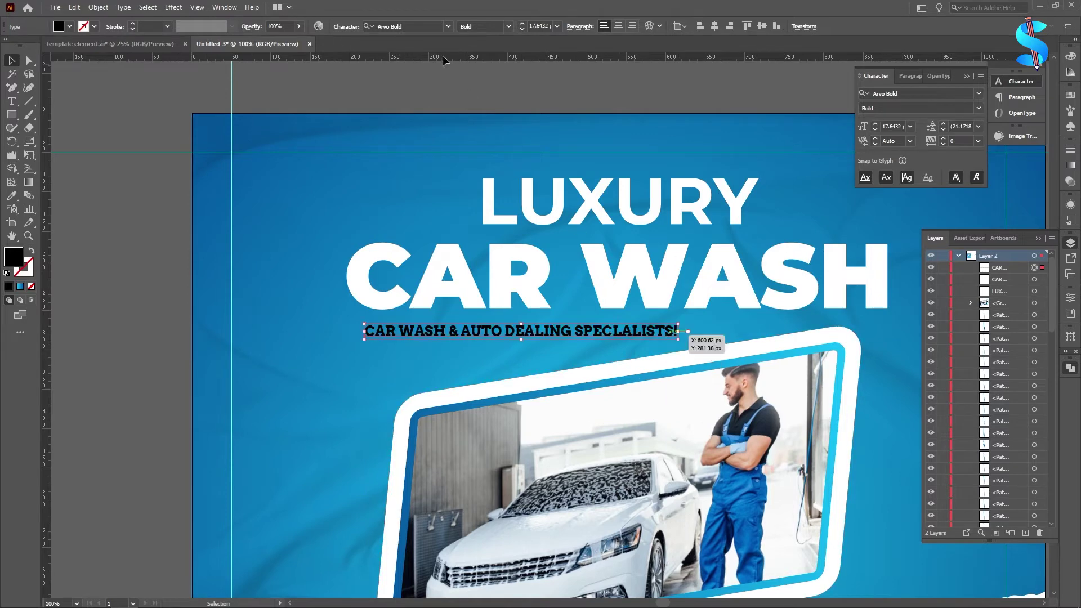
left_click(347, 27)
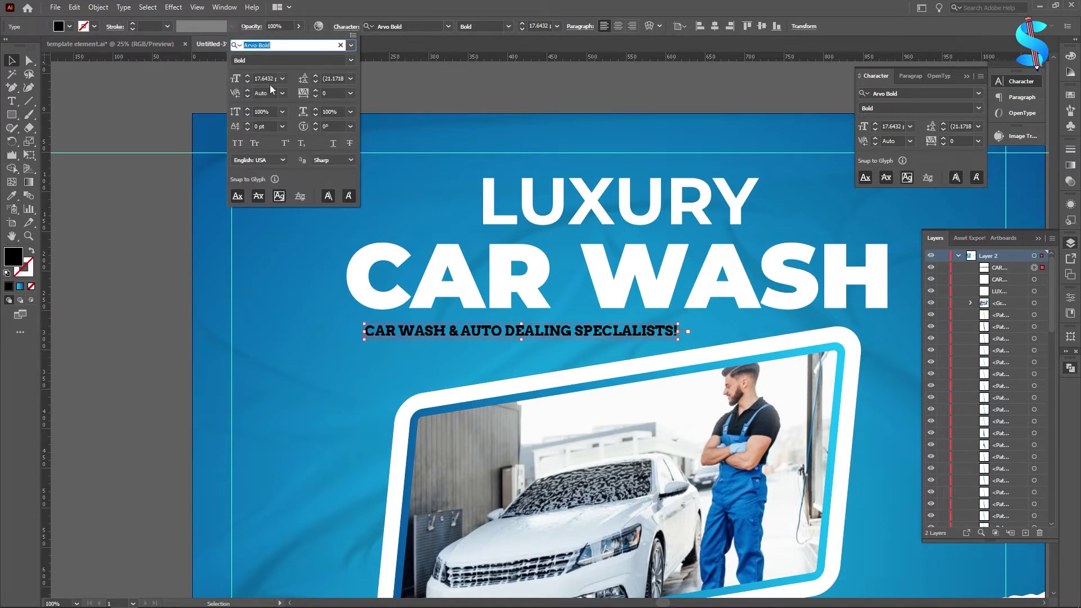
left_click(332, 93)
key("Return")
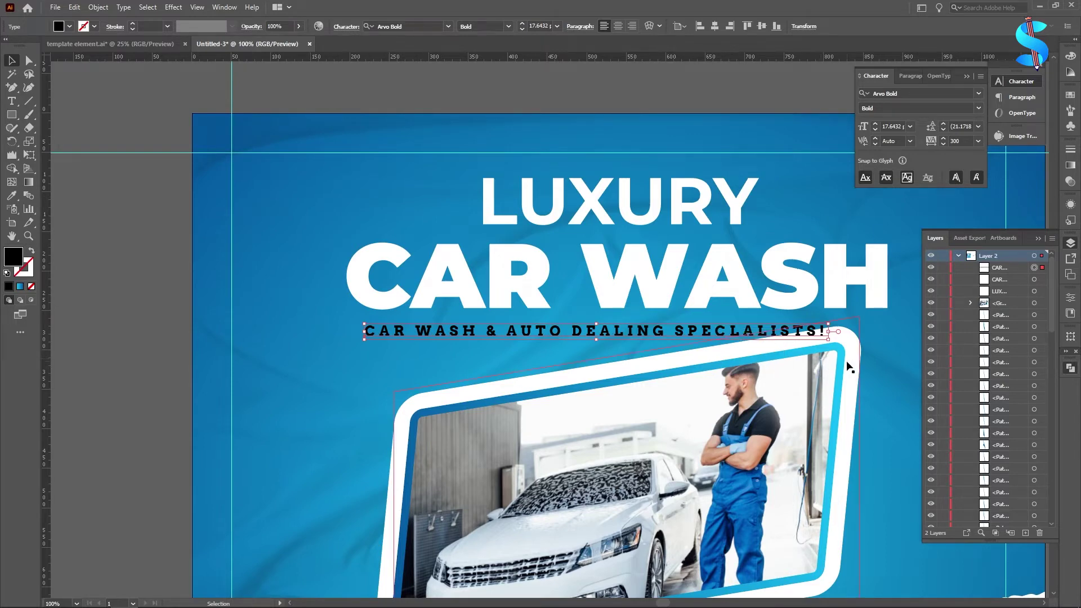
left_click_drag(829, 340, 922, 342)
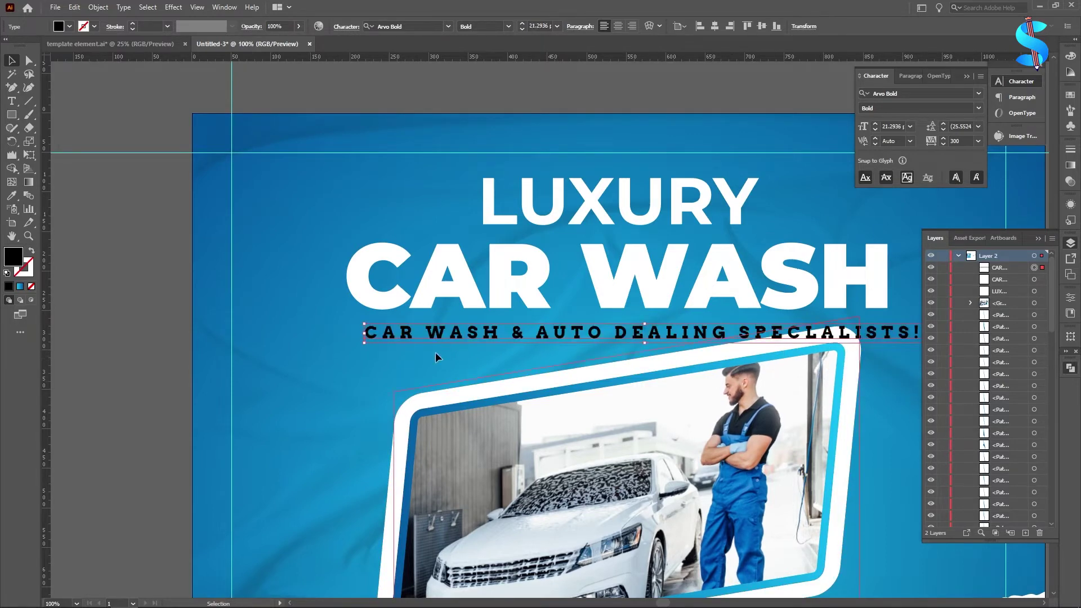
left_click_drag(365, 345, 319, 346)
Colour the tagline white from the photo frame and centre it horizontally on the artboard
key("i")
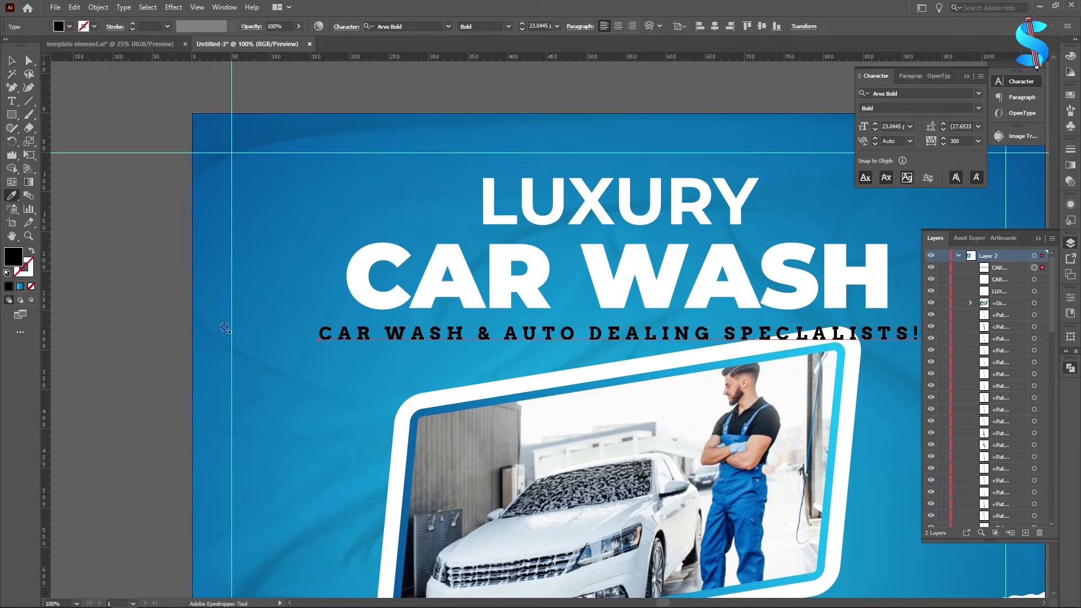
left_click(423, 405)
key("v")
scroll(386, 194, "down", 2)
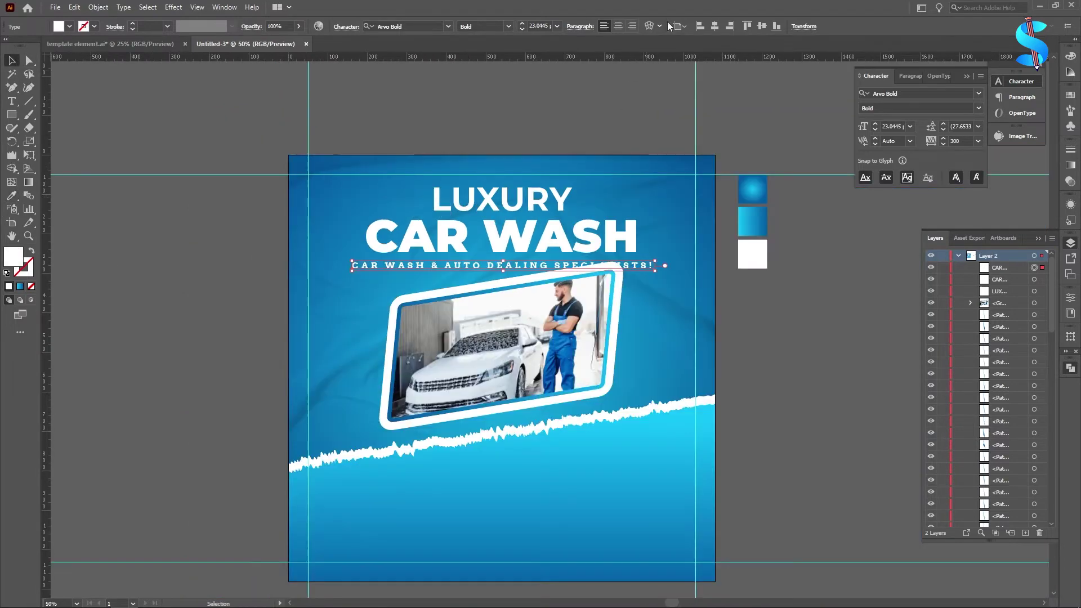
left_click(715, 27)
Group "LUXURY", "CAR WASH" and the tagline and move the group slightly down
left_click(582, 237)
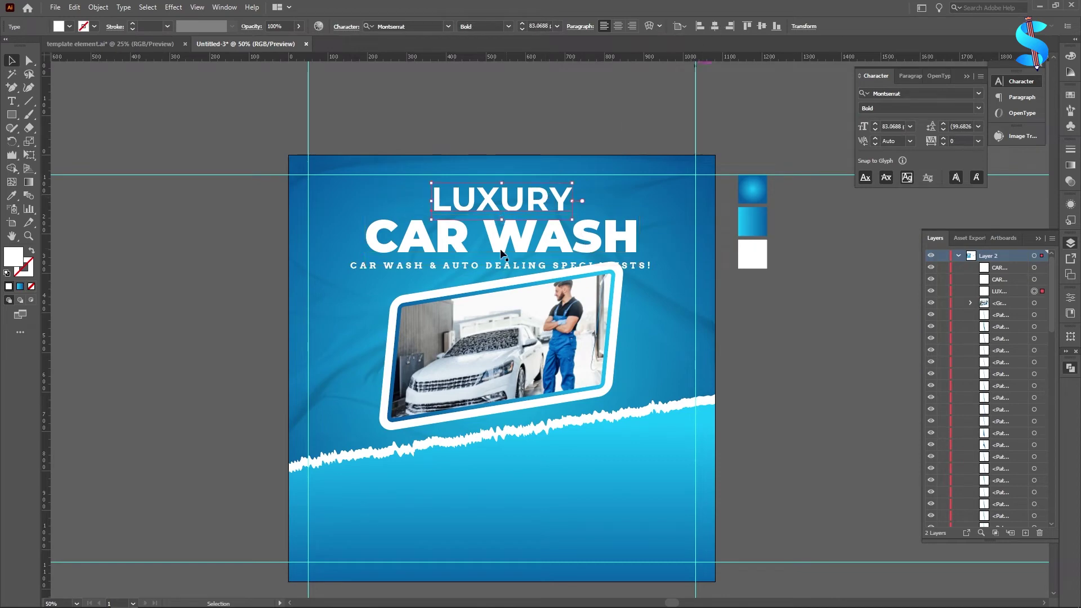
left_click(434, 266, "shift")
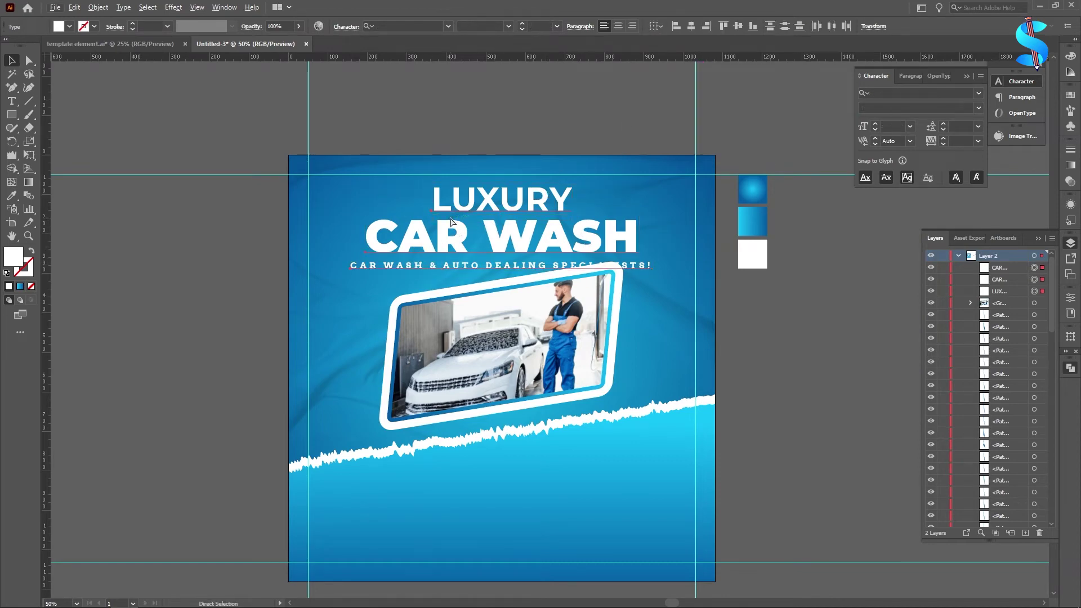
key("ctrl+g")
scroll(468, 243, "up", 2)
left_click_drag(461, 246, 457, 265)
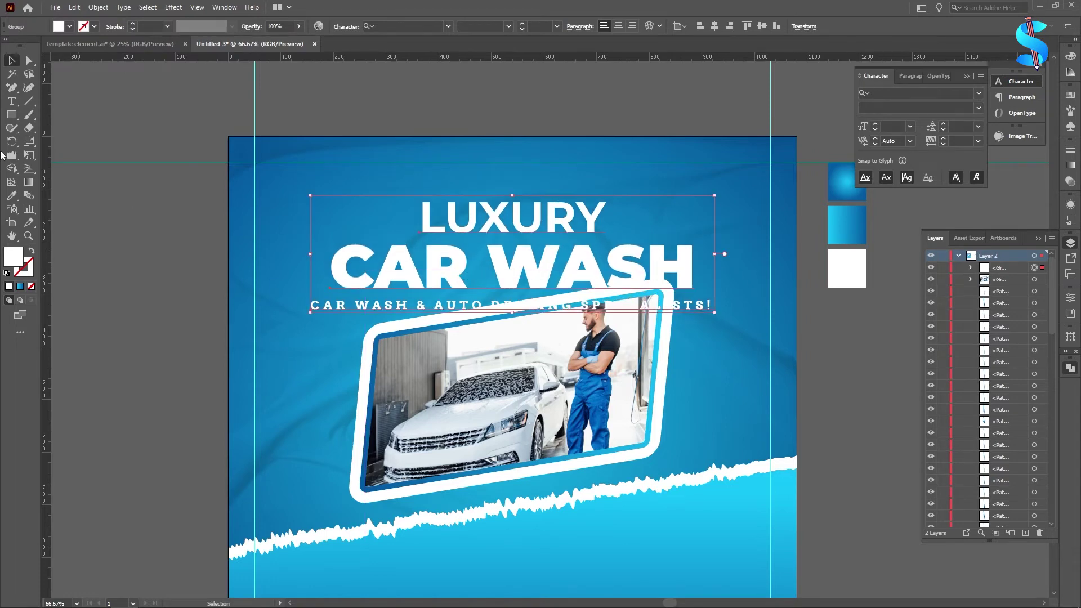
Skew the headline group upward to the right with Free Transform, parallel to the photo frame, and centre it above the photo
key("e")
left_click_drag(712, 254, 711, 191)
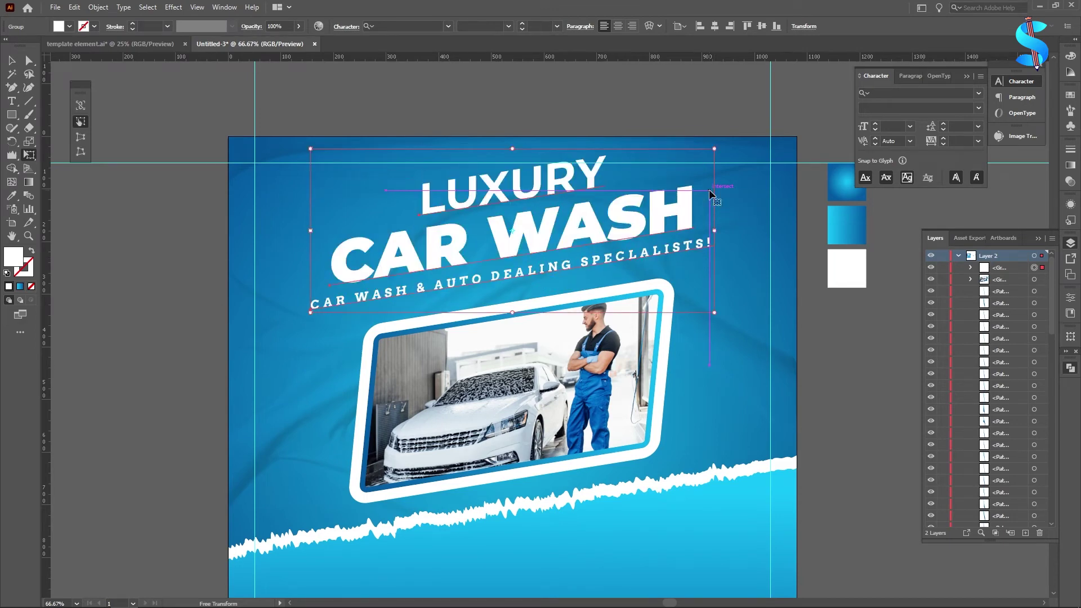
left_click(12, 61)
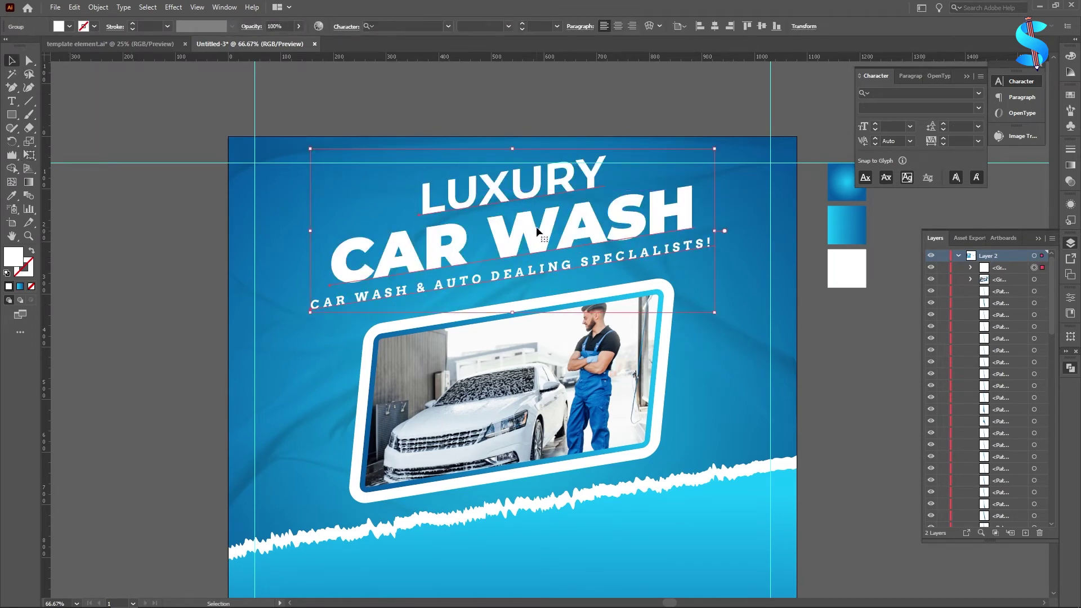
left_click_drag(536, 231, 536, 243)
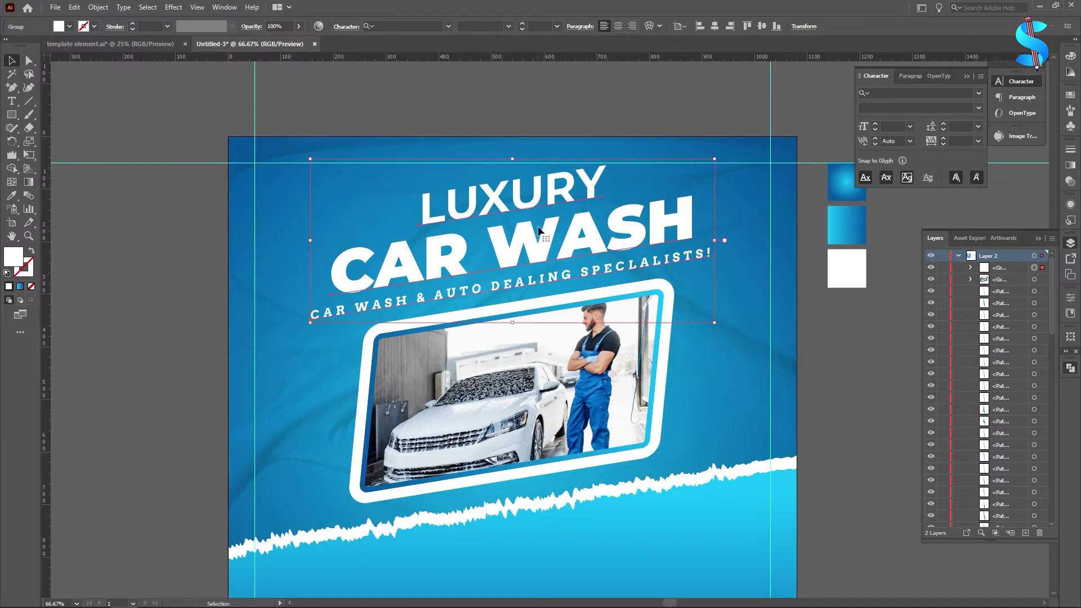
left_click(714, 31)
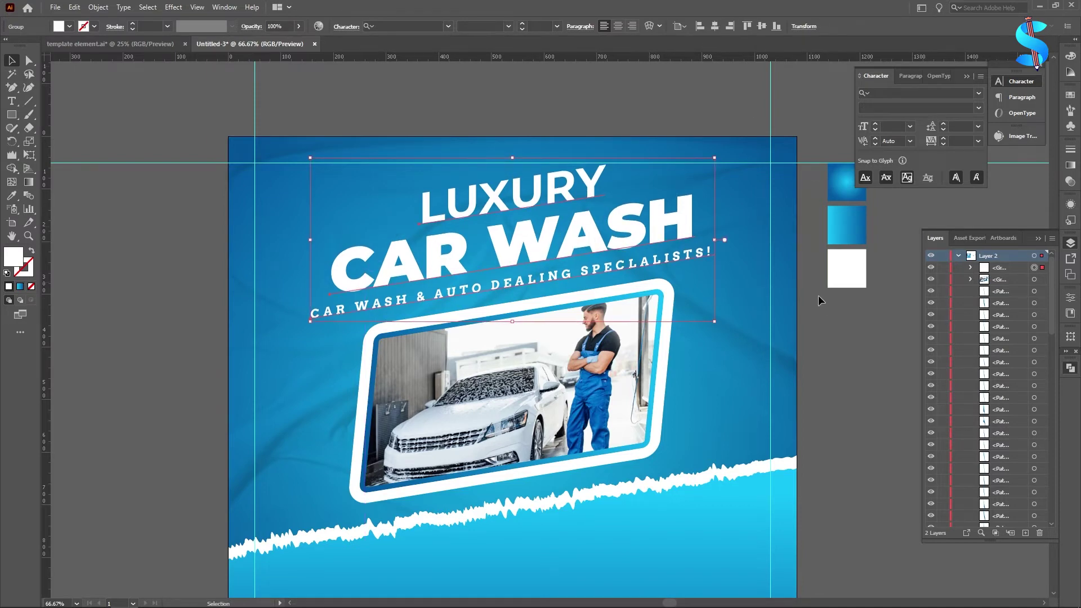
Place the company logo in the artboard's upper-left guide corner, in front of the background artwork
left_click(455, 153)
scroll(455, 152, "down", 2)
left_click_drag(900, 221, 393, 144)
right_click(370, 178)
mouse_move(398, 330)
left_click(535, 329)
scroll(373, 191, "up", 5)
scroll(338, 187, "down", 6)
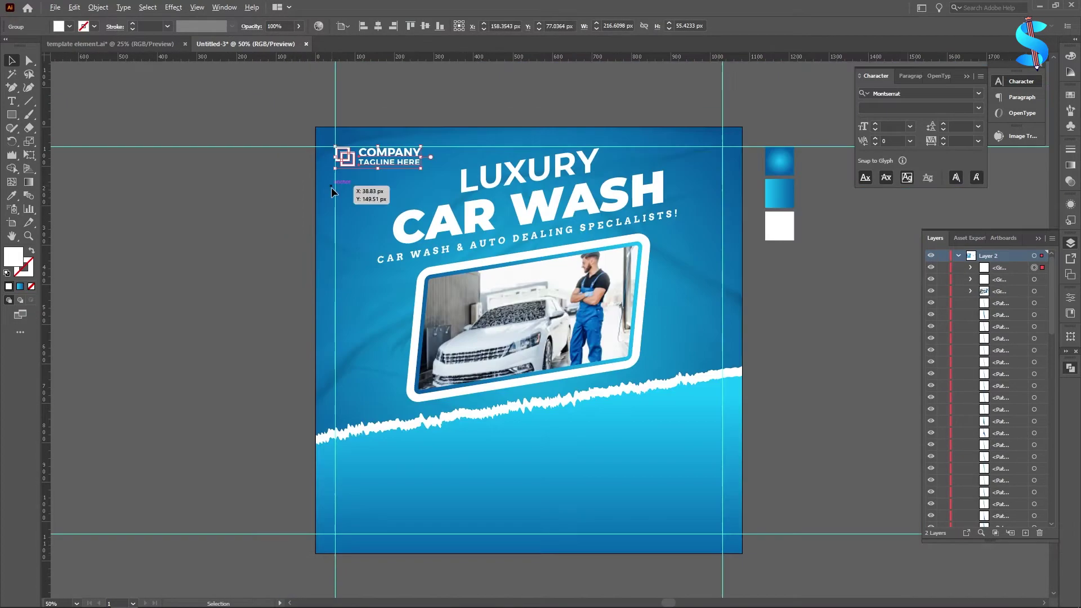
Place the three white social media icons in the artboard's upper-right guide corner, in front of the background artwork
left_click_drag(842, 228, 538, 228)
scroll(546, 141, "up", 3)
right_click(542, 116)
left_click(696, 252)
key("ctrl+z")
left_click_drag(550, 117, 532, 185)
scroll(566, 236, "up", 4)
scroll(600, 200, "up", 3)
scroll(569, 203, "up", 1)
scroll(634, 220, "down", 6)
left_click(750, 170)
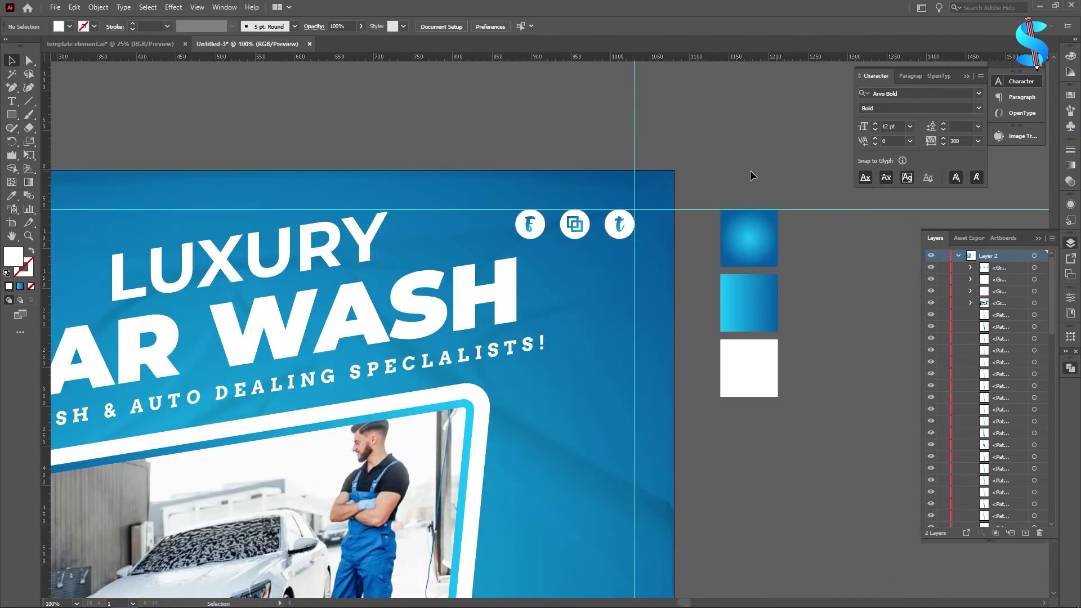
Scale the slanted headline group down slightly so it sits clear of the logo and social icons
scroll(750, 170, "down", 1)
left_click(484, 266)
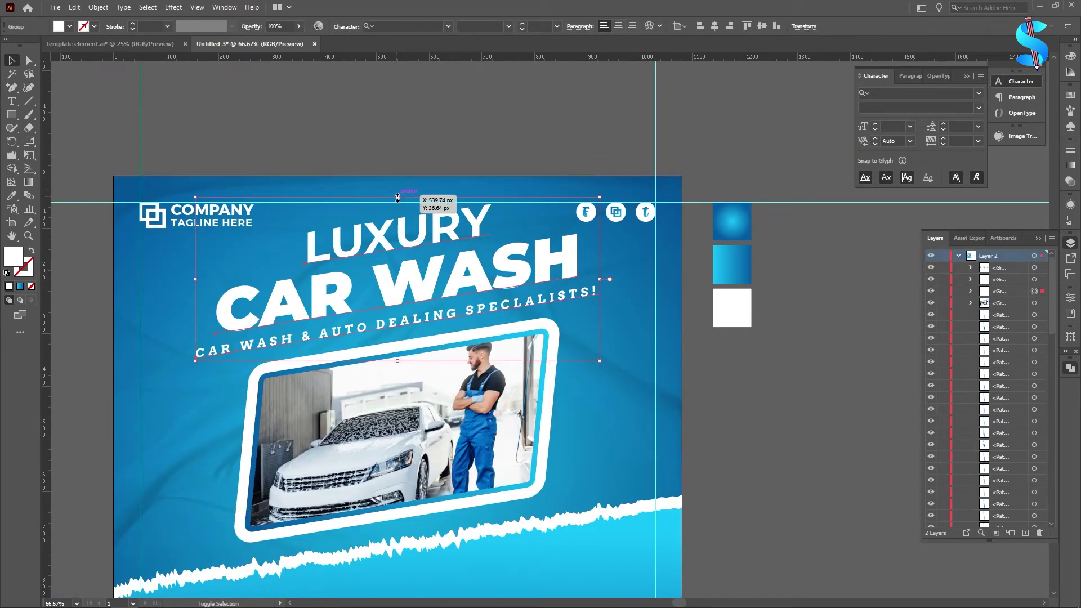
left_click_drag(398, 196, 412, 226)
left_click(740, 376)
Move the phone and website contact items just below the artboard and bring them to the front
scroll(569, 299, "down", 1)
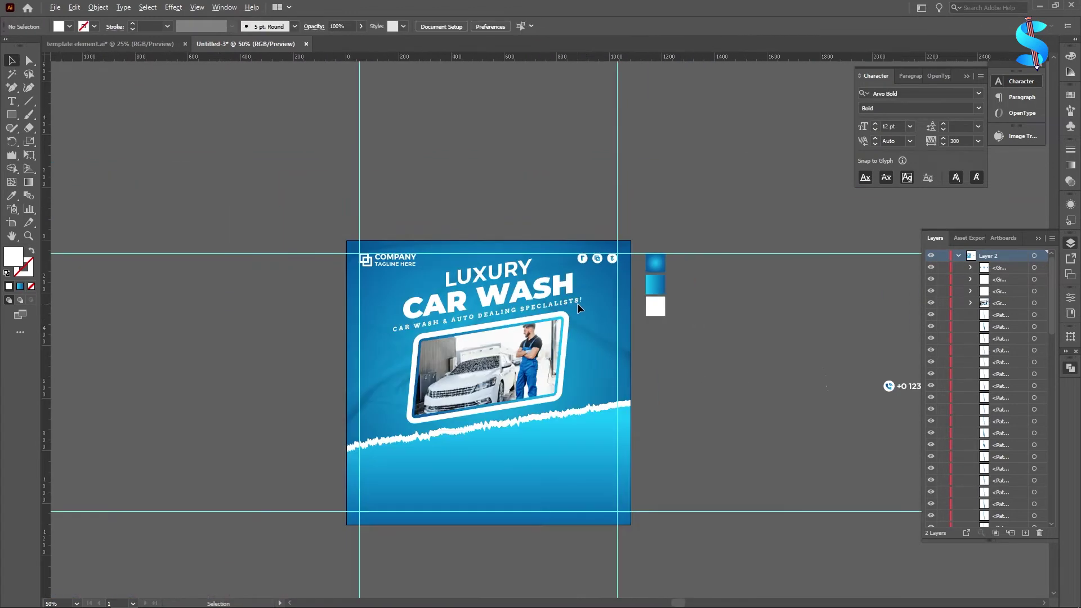
scroll(716, 386, "down", 5)
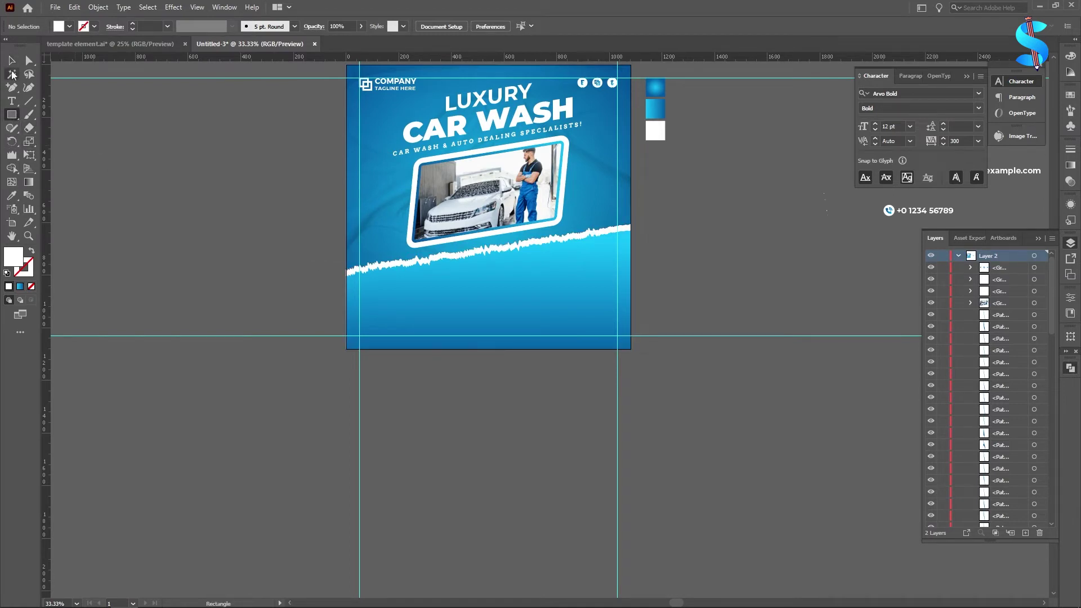
scroll(711, 234, "down", 1)
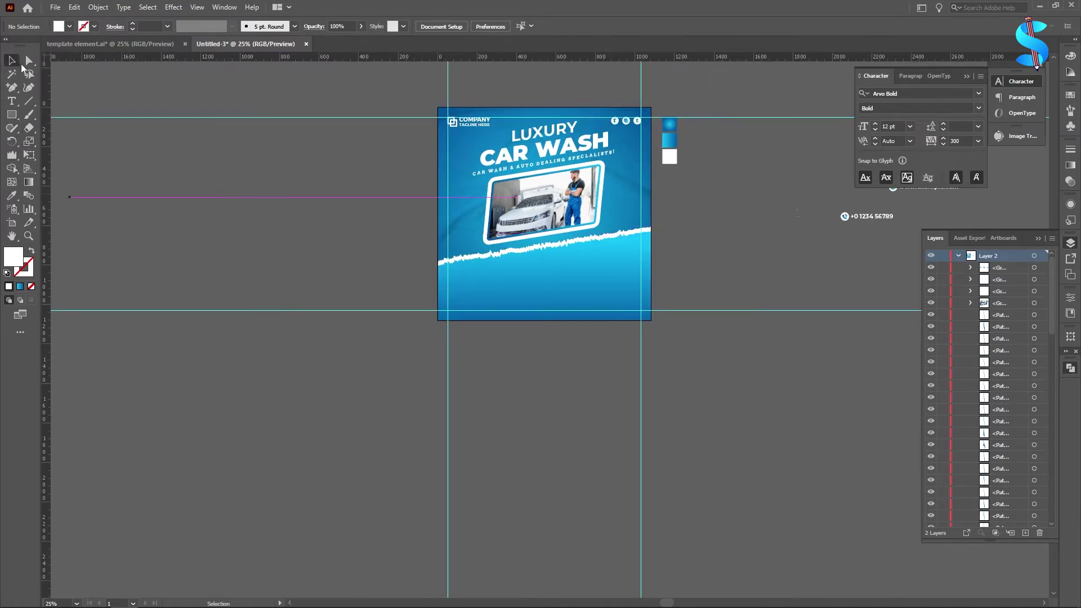
scroll(876, 252, "up", 2)
left_click_drag(877, 257, 522, 417)
left_click(478, 414)
scroll(477, 415, "up", 2)
left_click_drag(625, 451, 561, 355)
right_click(574, 375)
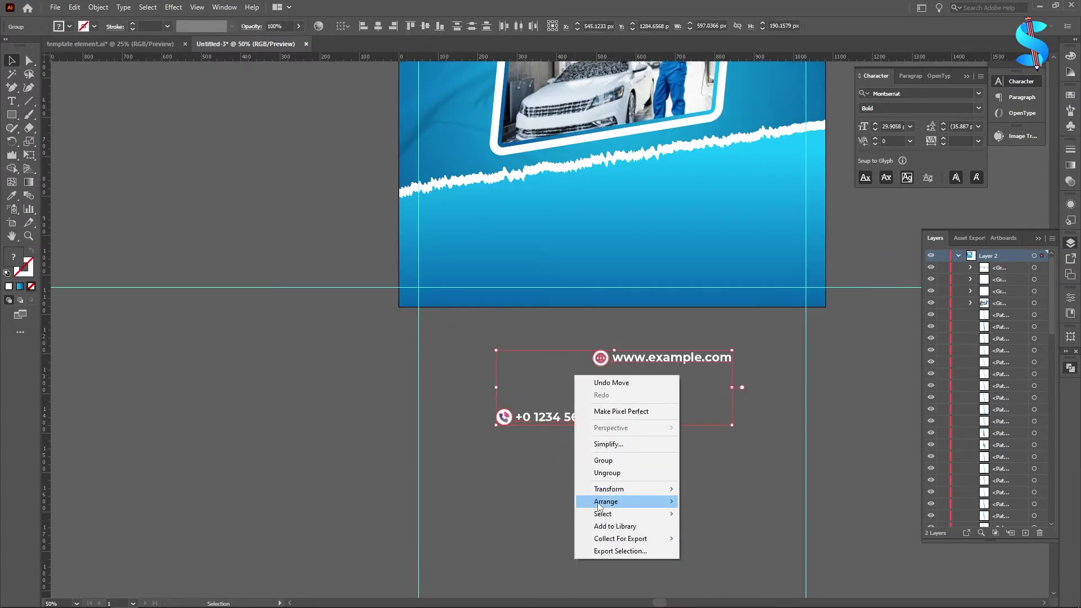
mouse_move(601, 502)
left_click(709, 501)
Position the phone contact item in the artboard's lower-left corner, snapped exactly to the margin guides
left_click_drag(535, 420, 427, 312)
scroll(409, 280, "up", 5)
scroll(411, 290, "up", 6)
scroll(345, 298, "up", 2)
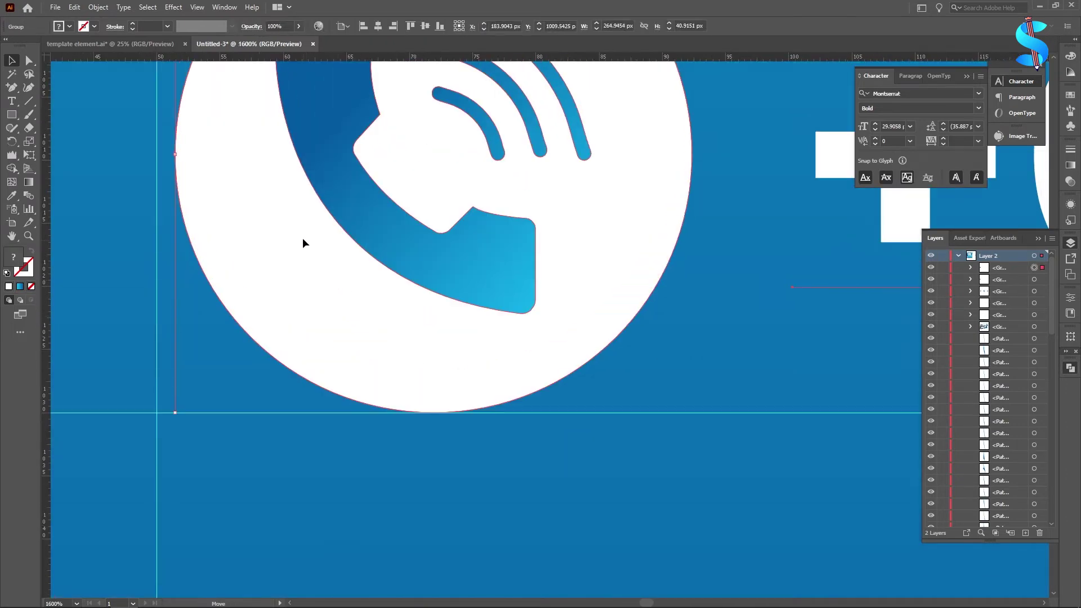
left_click_drag(303, 239, 285, 243)
scroll(339, 242, "down", 7)
left_click(426, 390)
scroll(426, 390, "down", 3)
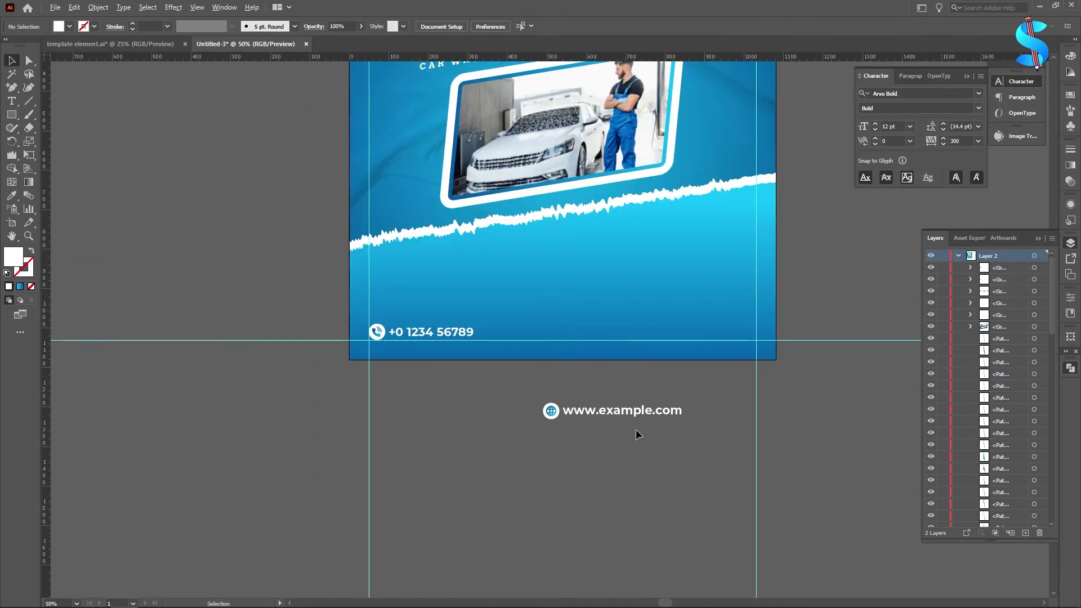
left_click_drag(676, 409, 767, 387)
scroll(763, 322, "up", 3)
scroll(762, 309, "up", 3)
scroll(767, 386, "down", 5)
scroll(620, 397, "up", 9)
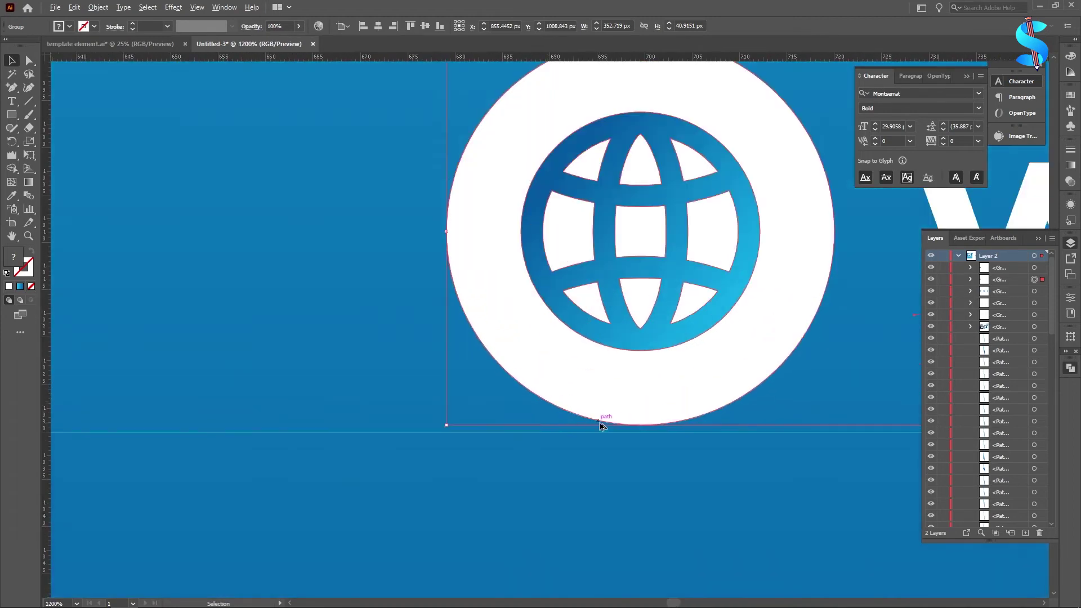
scroll(600, 418, "up", 3)
left_click_drag(687, 364, 686, 378)
scroll(561, 347, "down", 10)
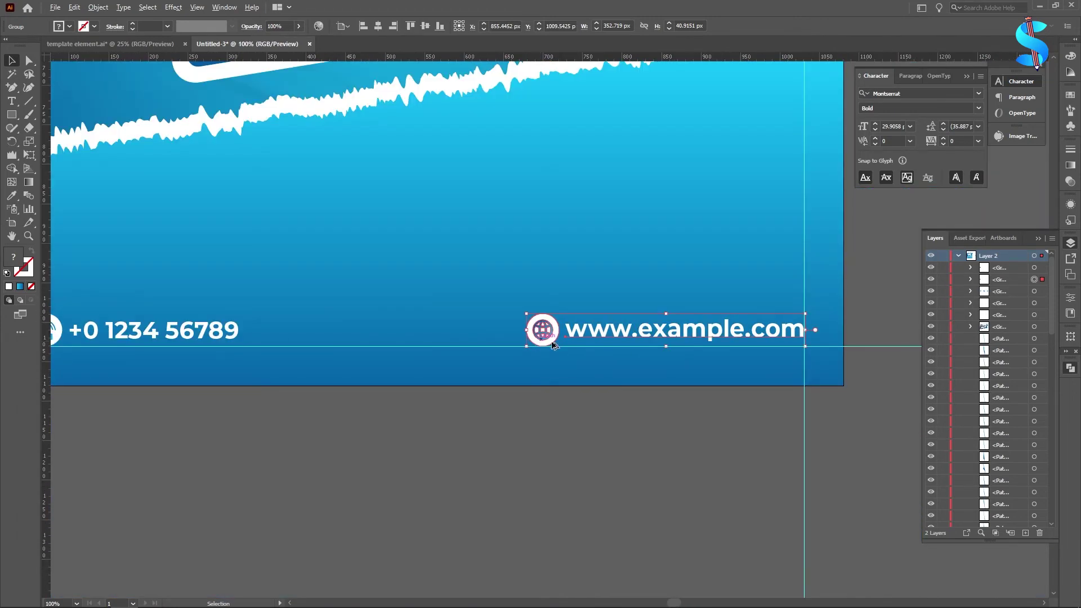
scroll(795, 324, "up", 11)
left_click_drag(672, 328, 679, 330)
scroll(749, 328, "down", 13)
left_click(670, 416)
Draw a white rectangle about 413 × 130 px above the website item, ending at the right margin guide, and round its corners slightly
left_click(11, 115)
scroll(675, 255, "down", 1)
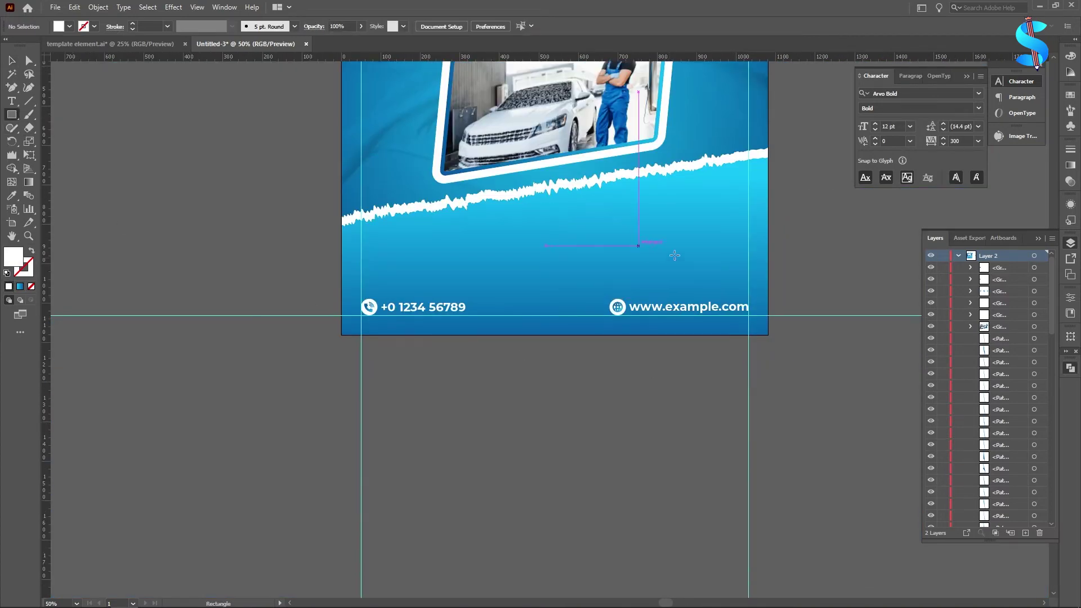
scroll(675, 255, "up", 2)
left_click_drag(508, 199, 836, 303)
left_click_drag(836, 303, 835, 302)
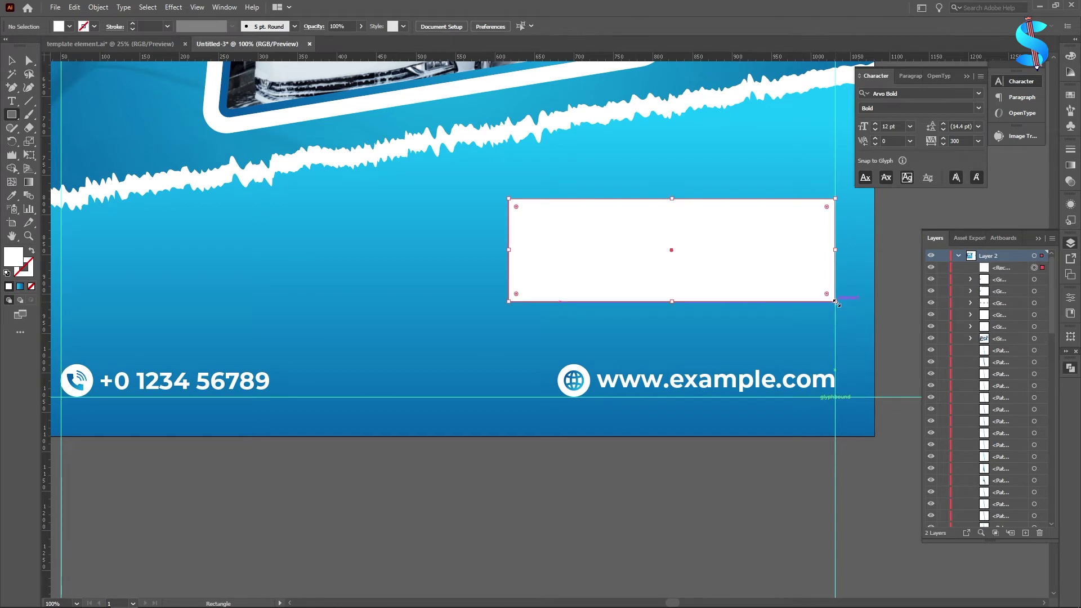
left_click(17, 64)
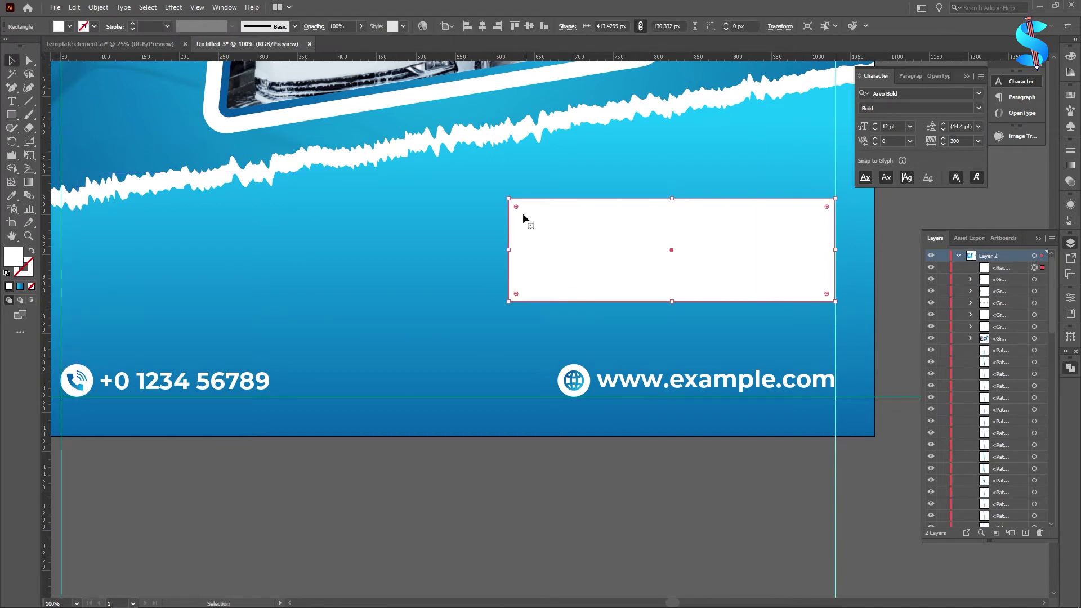
left_click_drag(517, 206, 515, 205)
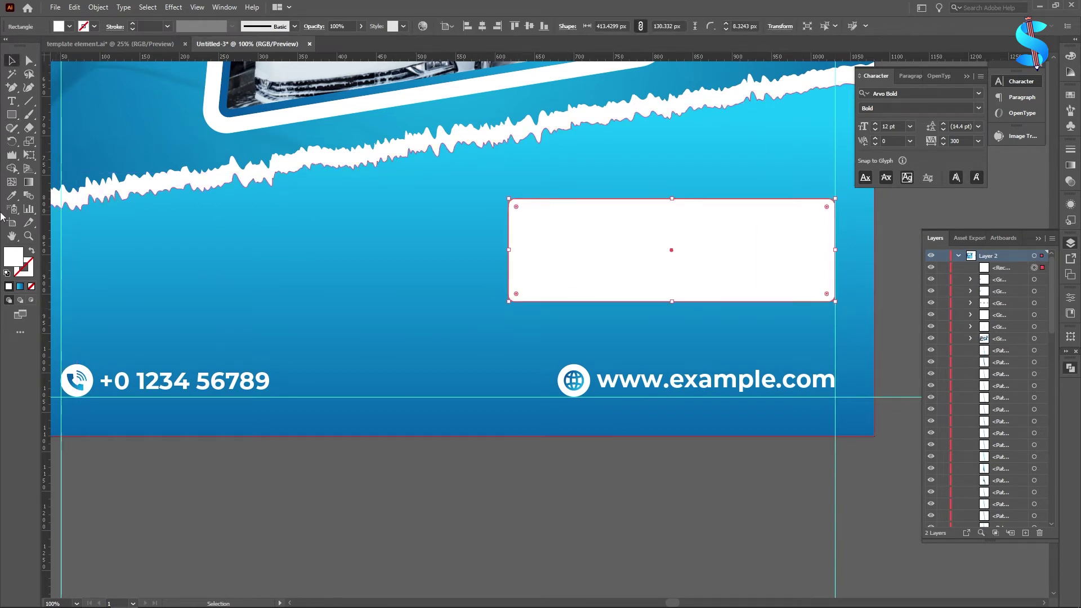
Fill the rounded rectangle with the background's blue gradient, running vertically from light at the bottom edge to dark at the top edge
left_click(12, 195)
left_click(366, 286)
left_click(28, 182)
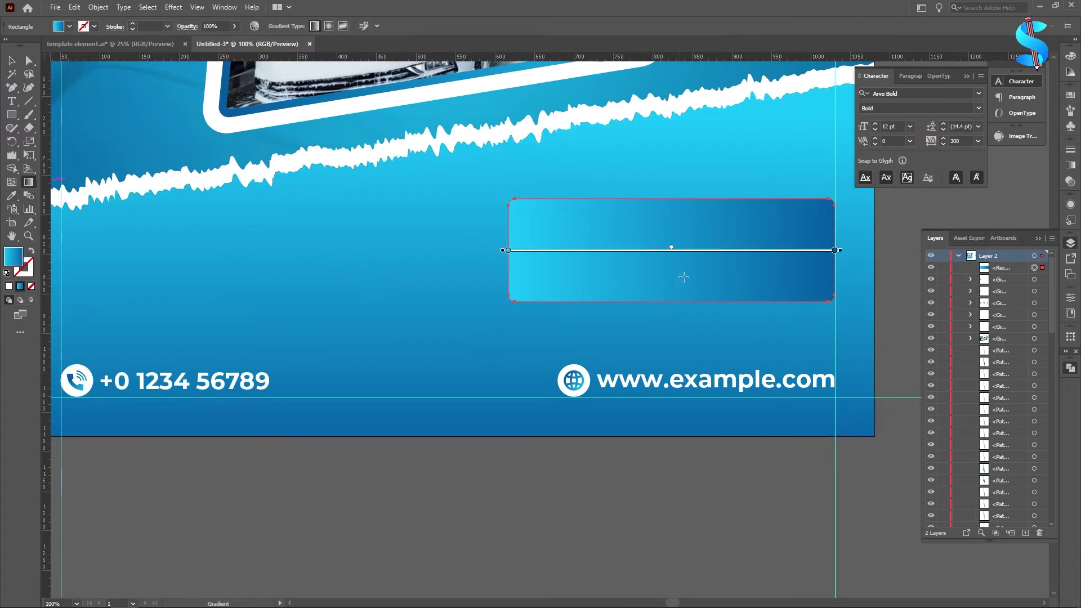
left_click_drag(697, 313, 688, 205)
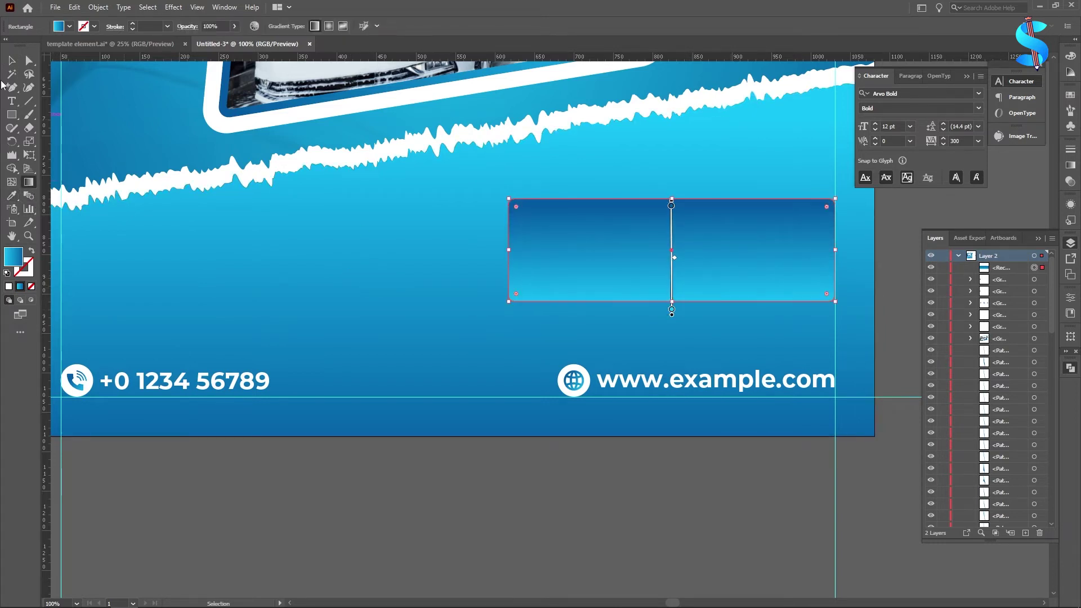
left_click(12, 60)
scroll(594, 439, "down", 2)
left_click(594, 439)
Duplicate the gradient box slightly lower and reverse the copy's vertical gradient so it darkens toward the bottom edge
scroll(664, 225, "up", 2)
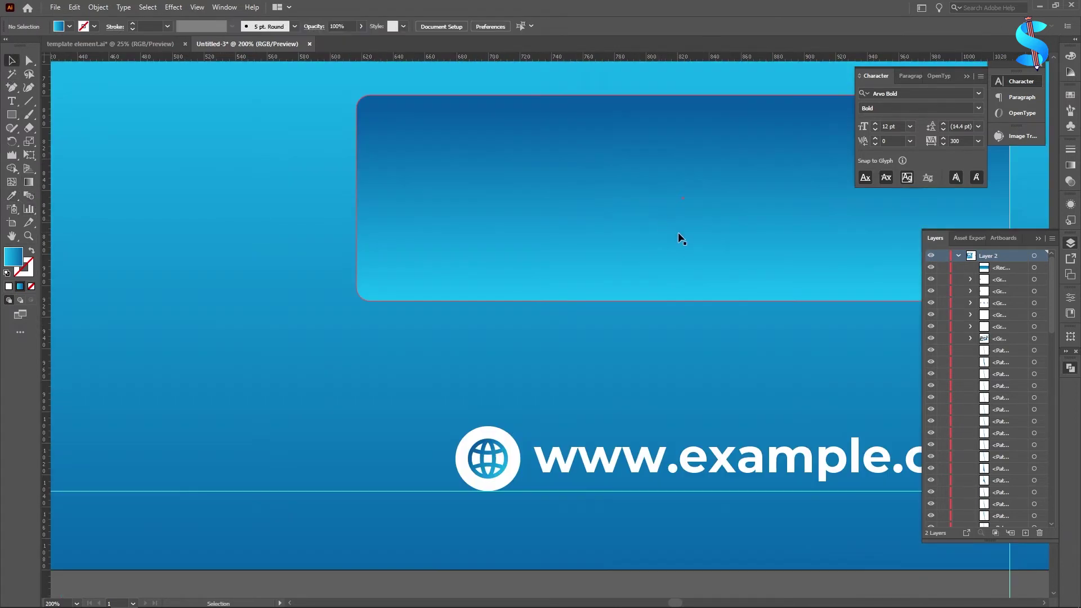
left_click_drag(680, 237, 681, 244)
left_click(12, 195)
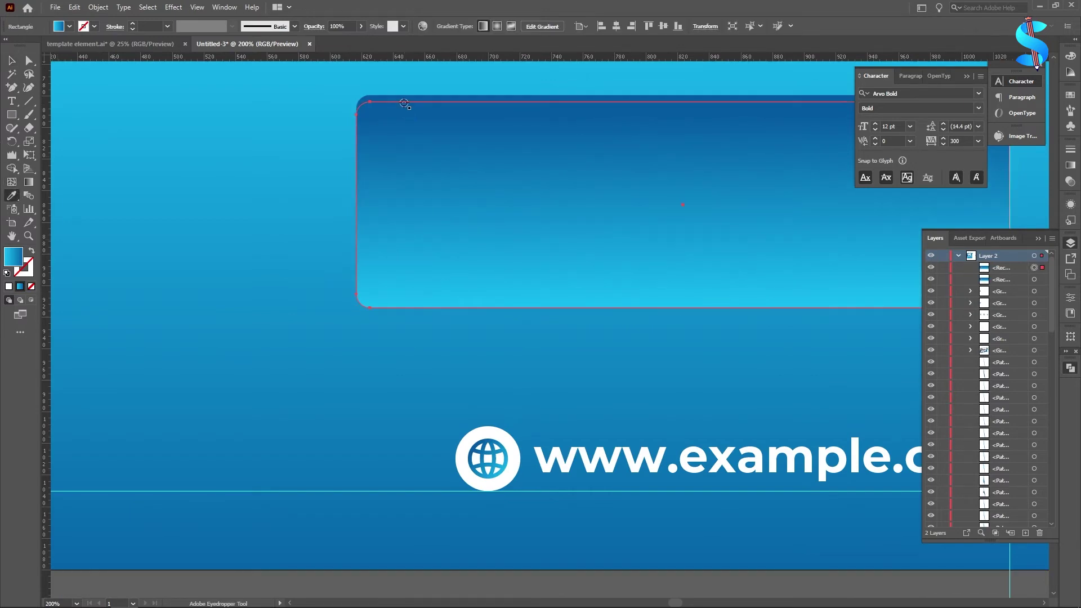
key("g")
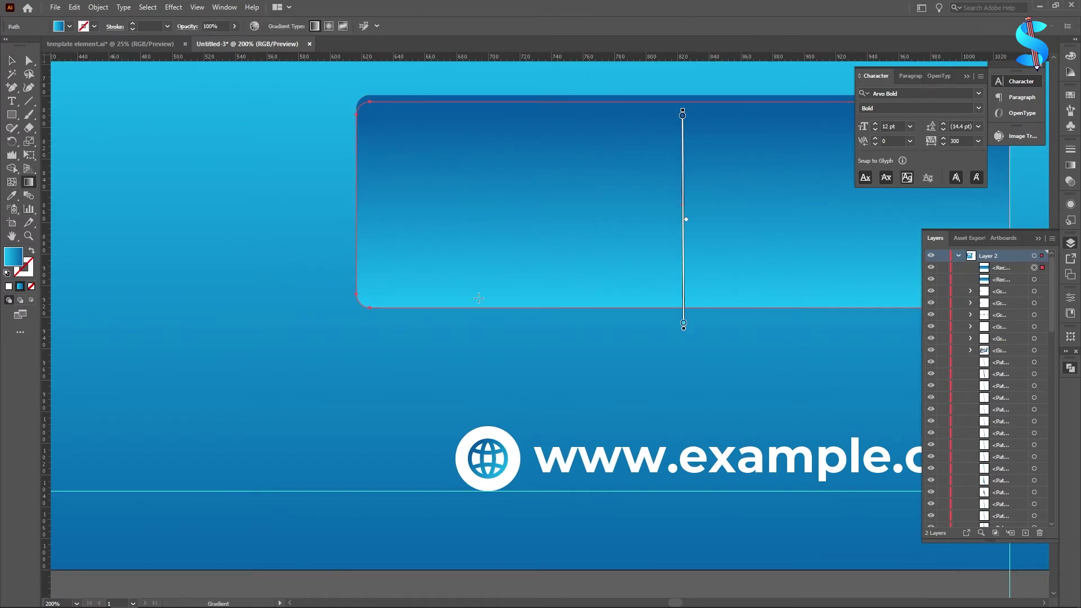
left_click_drag(680, 89, 686, 310)
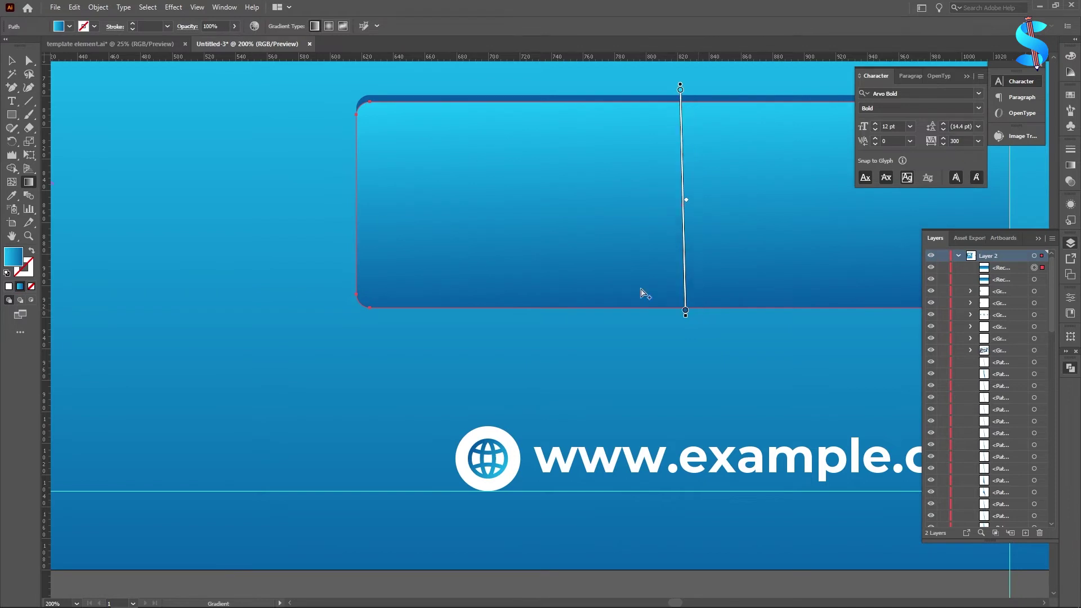
Send the lower box copy behind the original and nudge it up slightly to leave a thin dark bottom edge
left_click(12, 61)
key("ctrl+[")
scroll(75, 107, "down", 3)
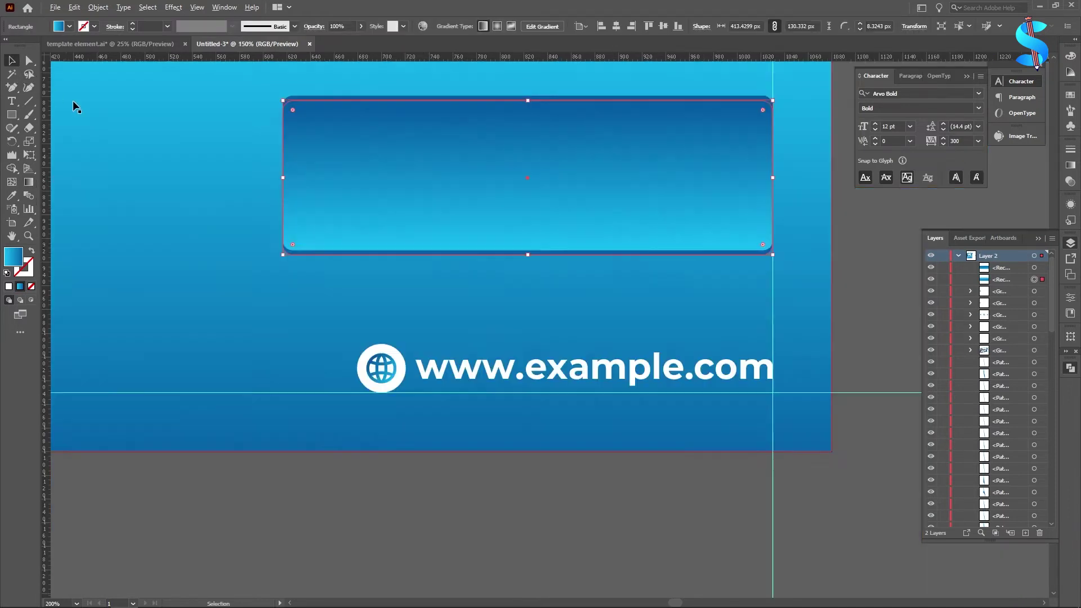
scroll(281, 271, "down", 1)
left_click(566, 308)
scroll(704, 317, "down", 1)
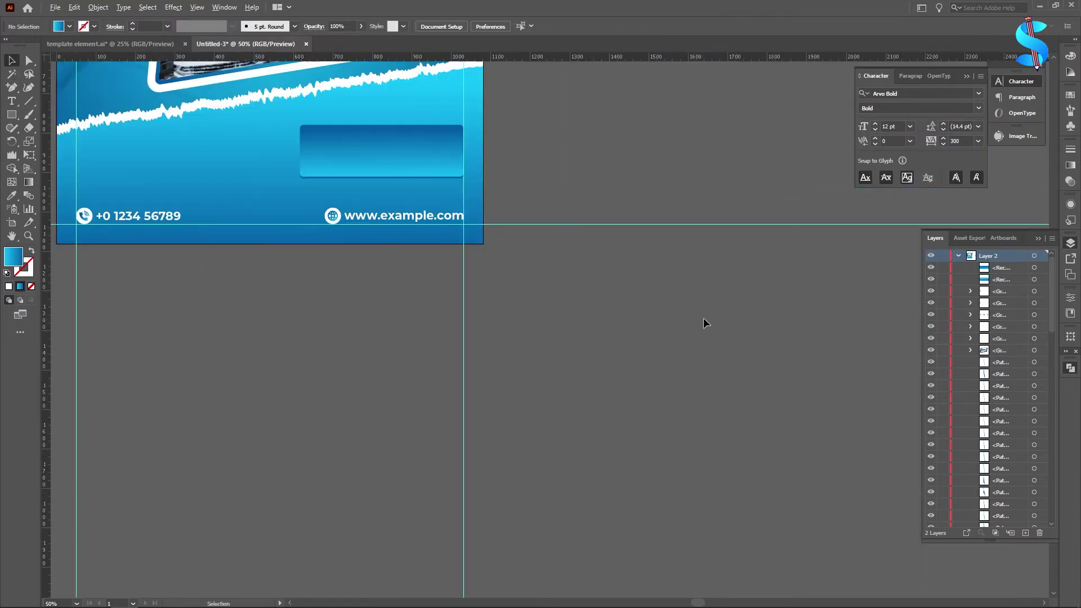
scroll(311, 177, "up", 9)
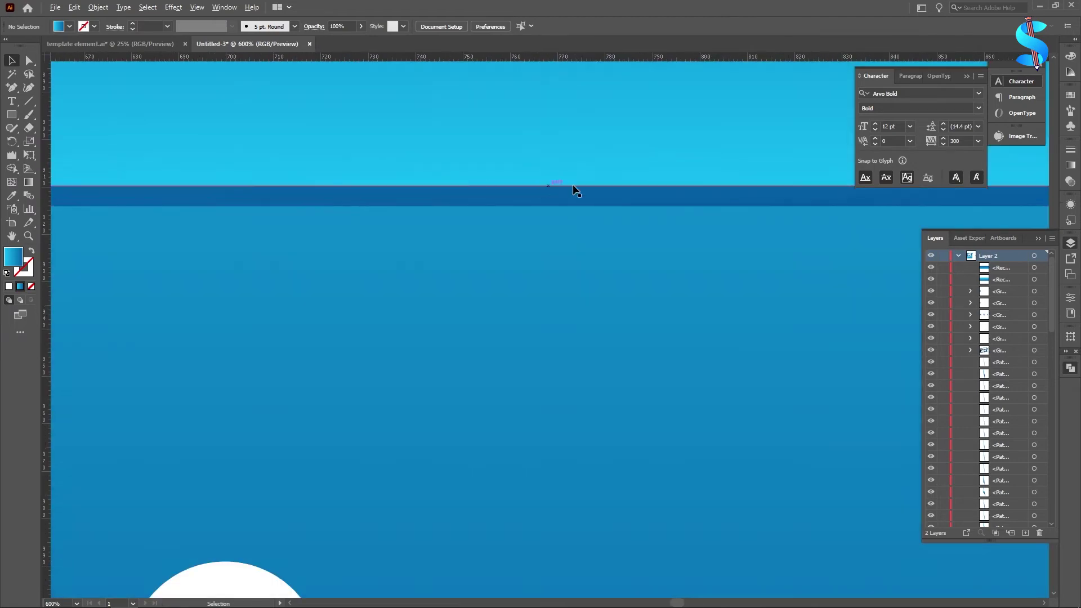
left_click_drag(587, 209, 586, 197)
key("ctrl+1")
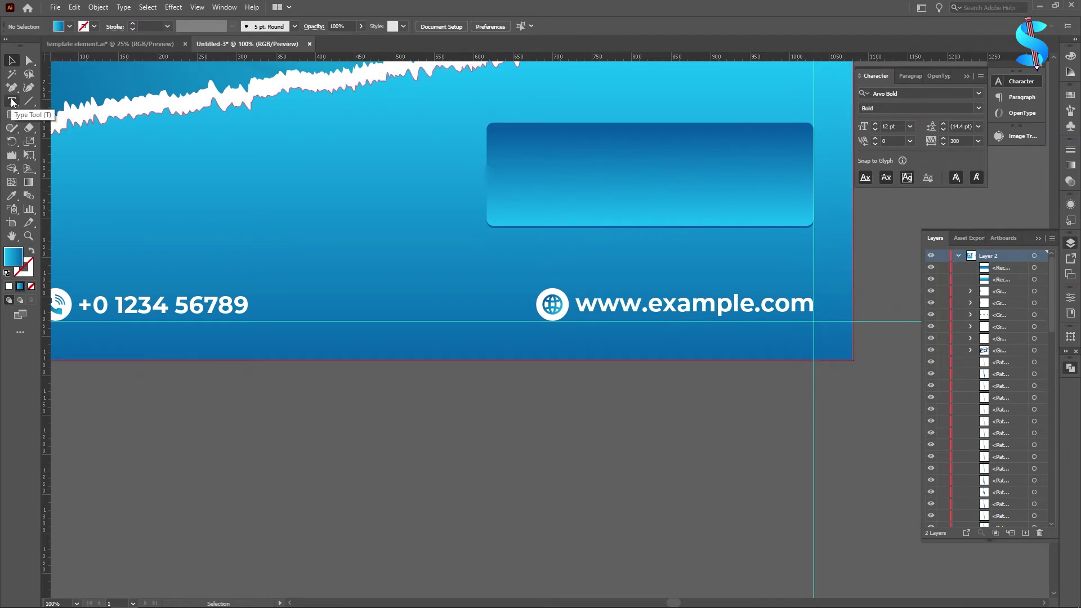
left_click(29, 101)
scroll(677, 182, "up", 1)
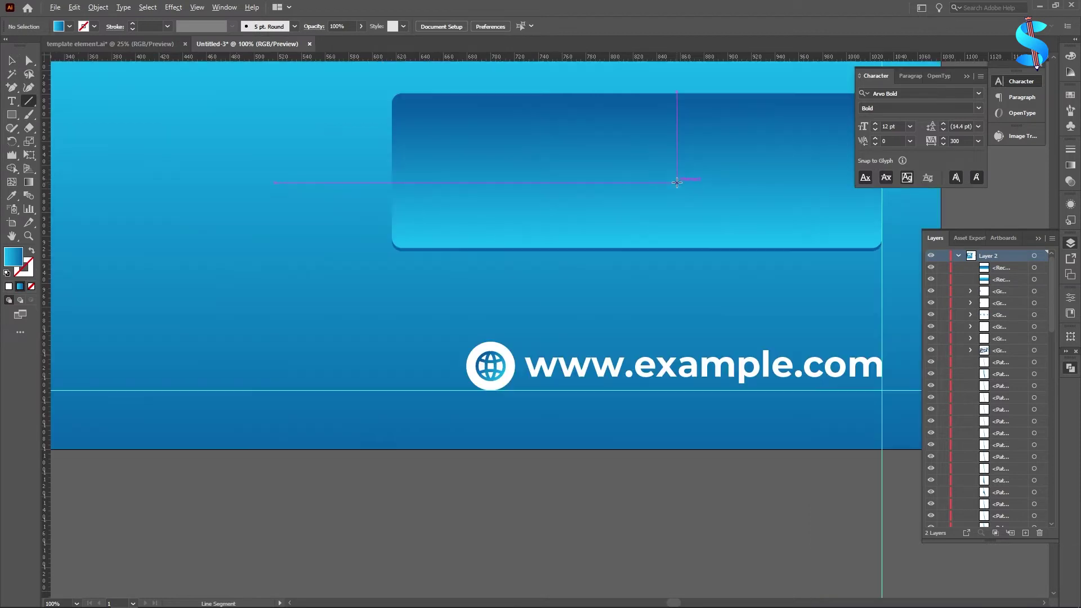
left_click(12, 60)
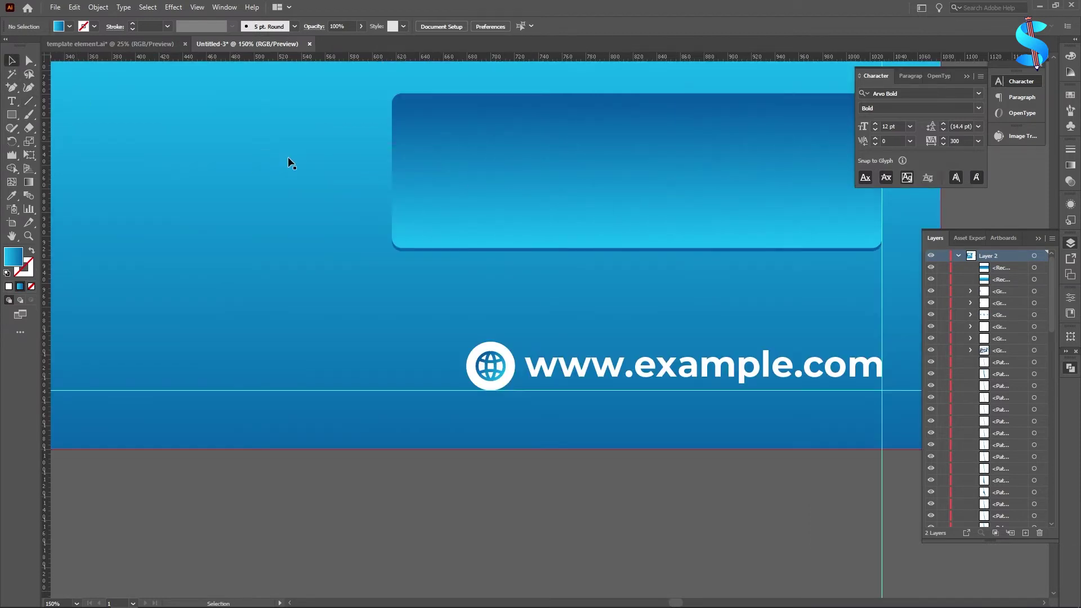
left_click_drag(288, 157, 431, 202)
key("ctrl+z")
key("ctrl+shift+a")
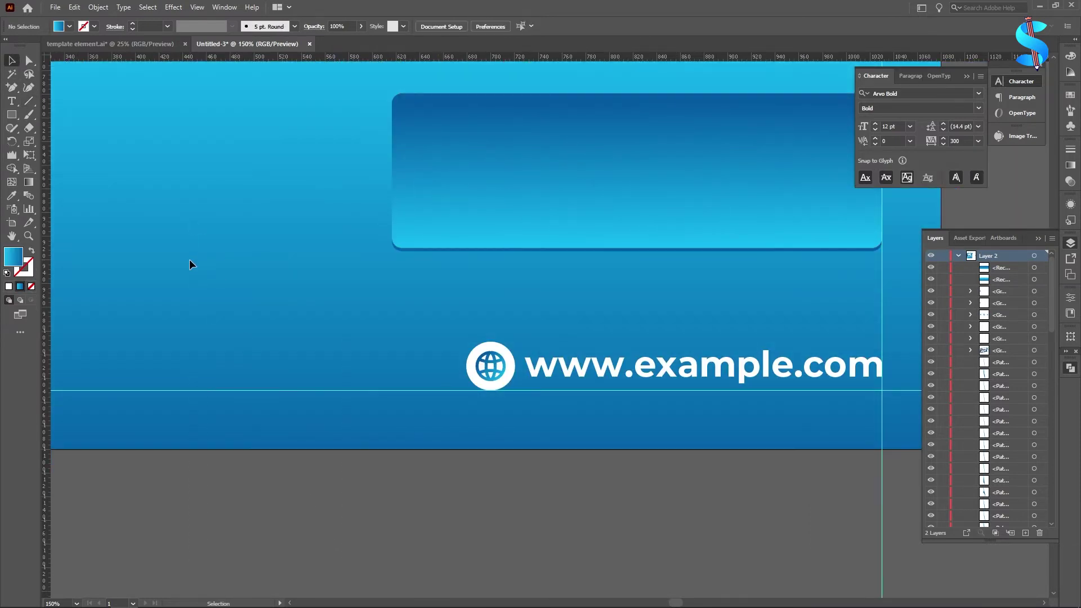
Group the gradient box with its darker copy behind it
left_click(410, 184)
left_click(589, 248, "shift")
key("ctrl+g")
left_click(491, 317)
Draw a horizontal line about 373 px long across the middle of the box and give it a white 0.5 pt stroke
left_click(28, 104)
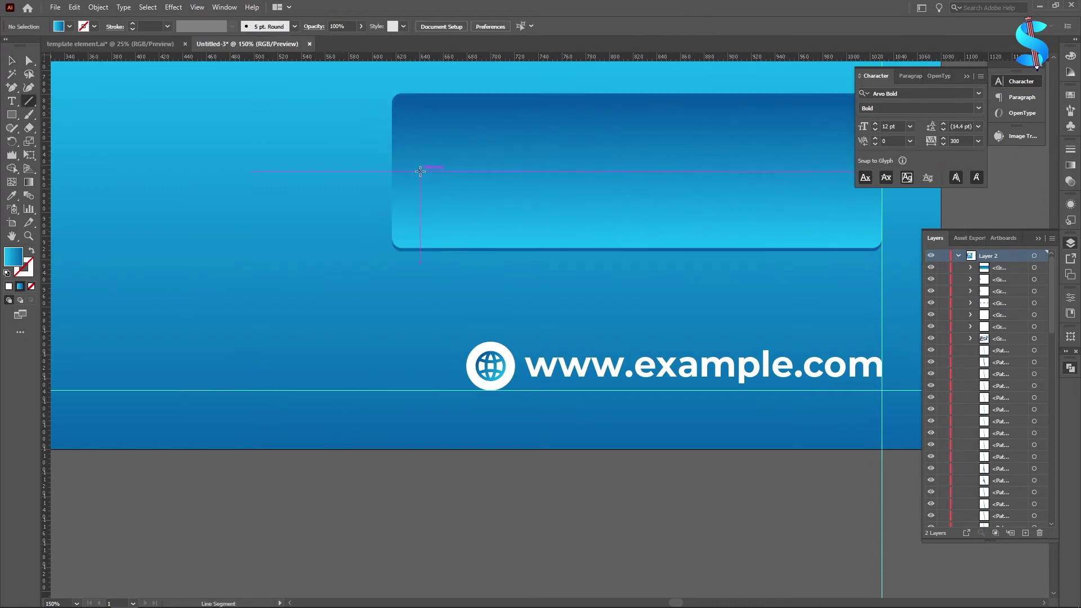
left_click_drag(420, 171, 857, 185)
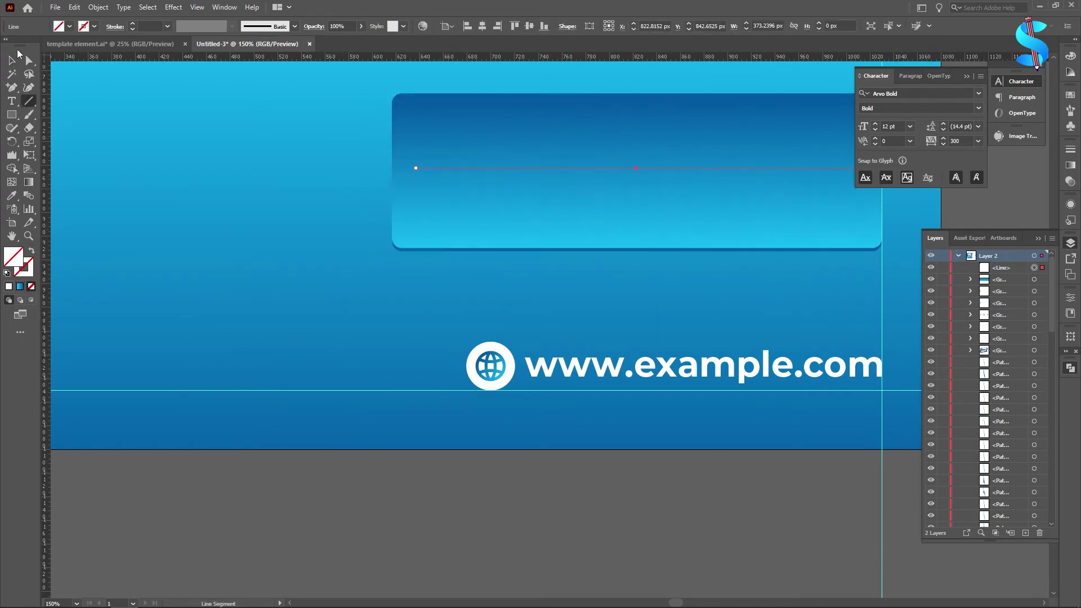
left_click(12, 62)
left_click(134, 24)
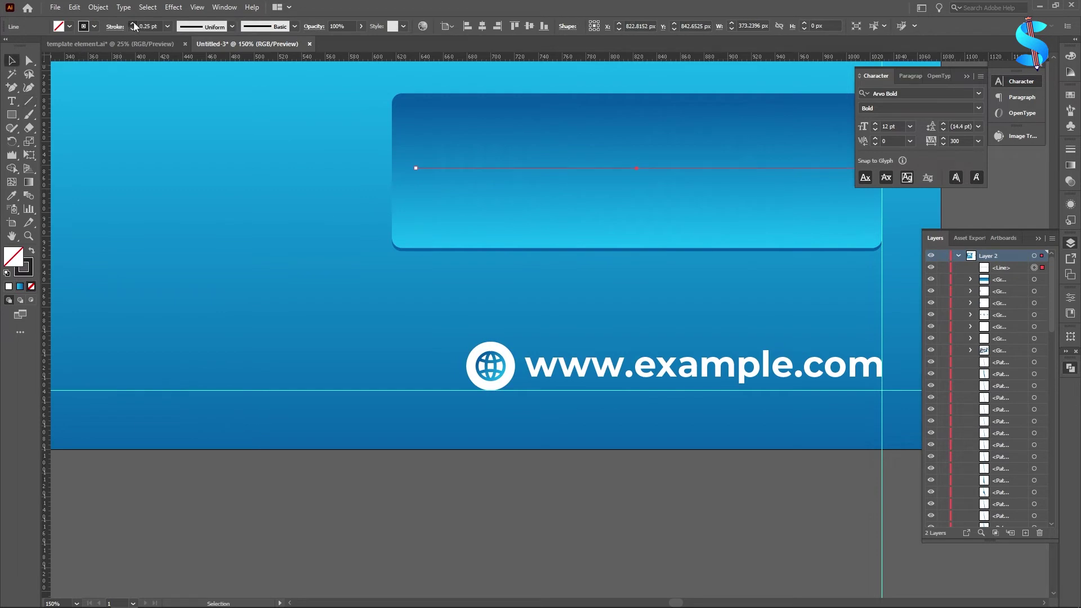
left_click(94, 27)
left_click(22, 46)
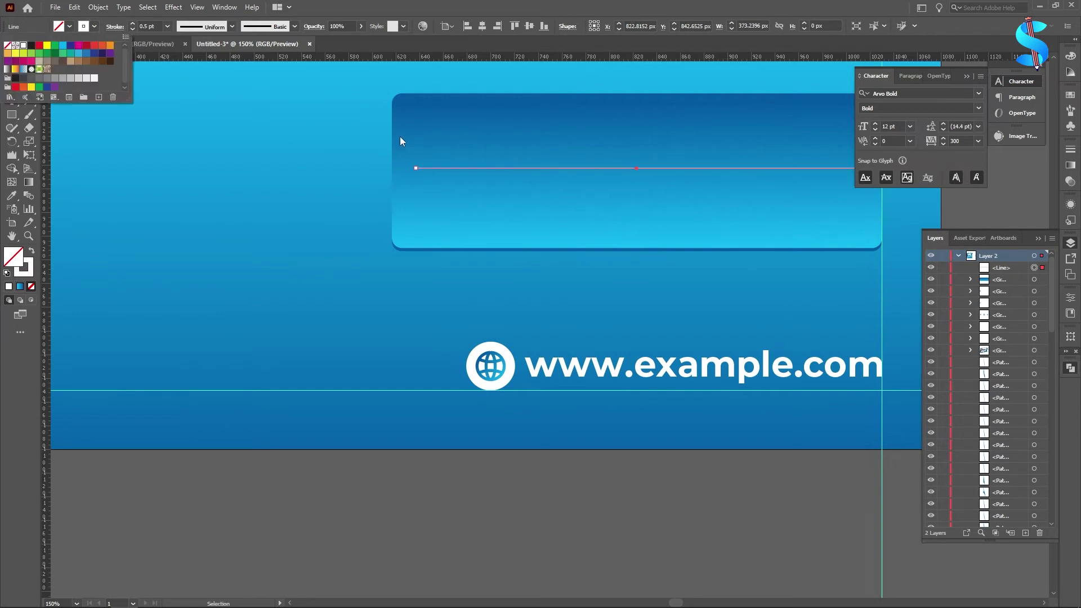
left_click(424, 484)
left_click(425, 485)
scroll(411, 297, "down", 1)
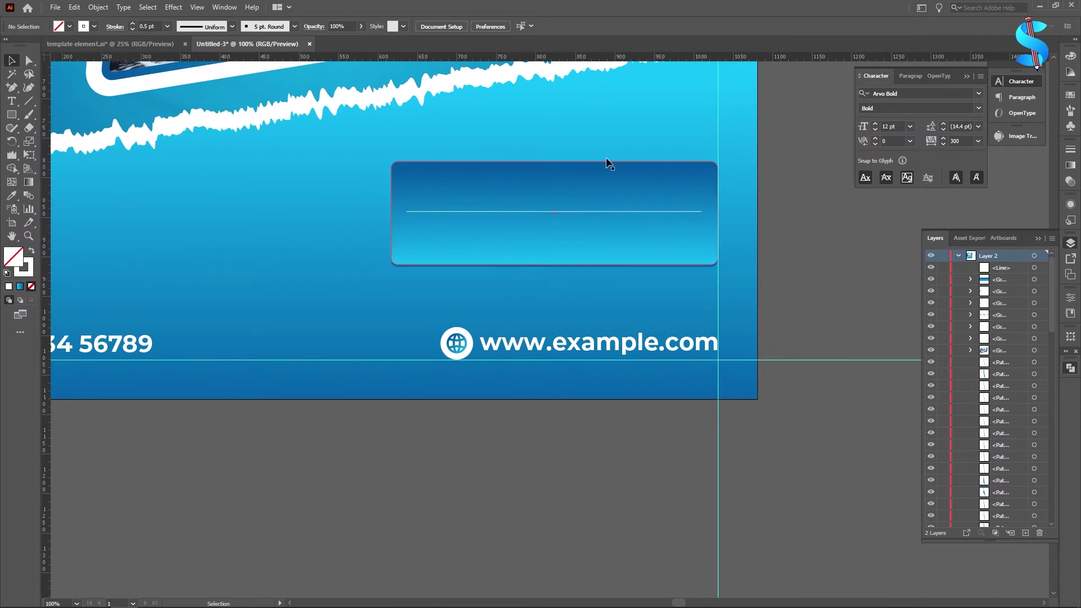
Centre the horizontal line on the gradient box
left_click_drag(615, 225, 616, 228)
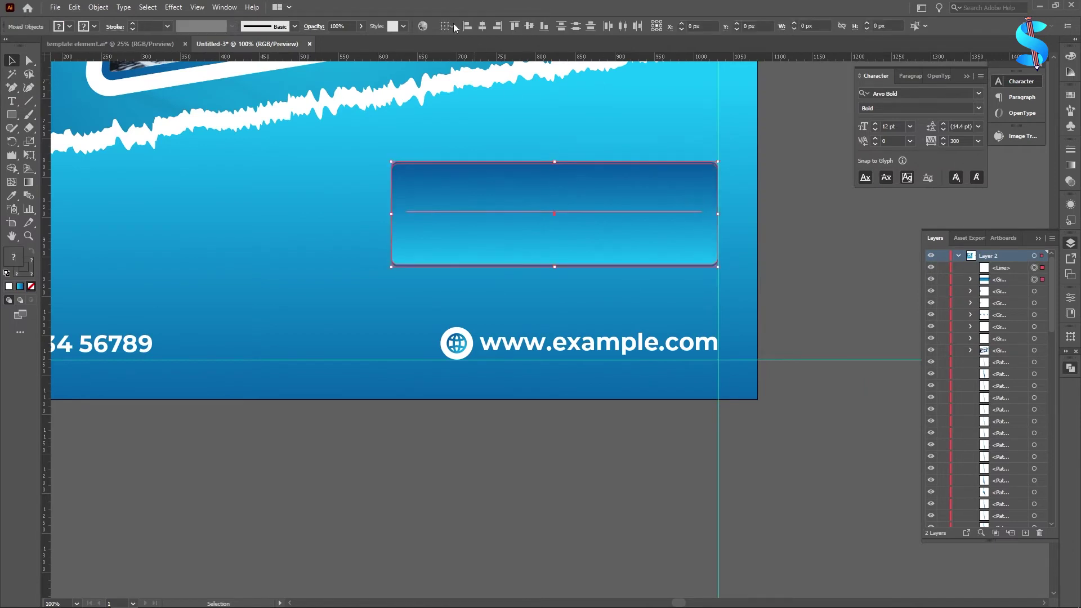
left_click(529, 26)
left_click(832, 291)
Set the horizontal line's stroke weight to 2 pt
scroll(572, 221, "up", 2)
left_click(567, 203)
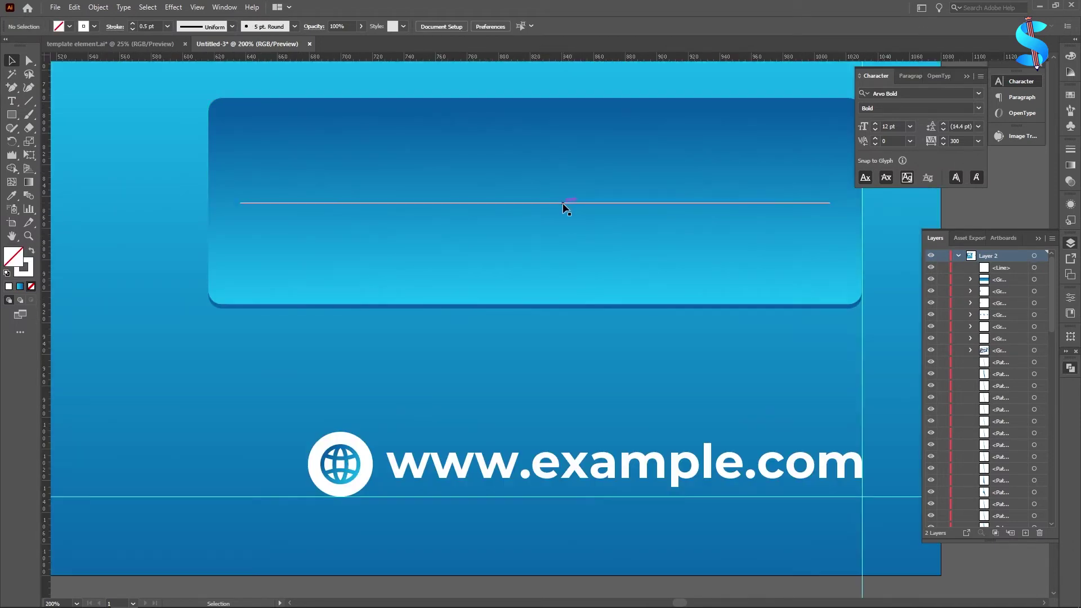
left_click(133, 24)
left_click(133, 23)
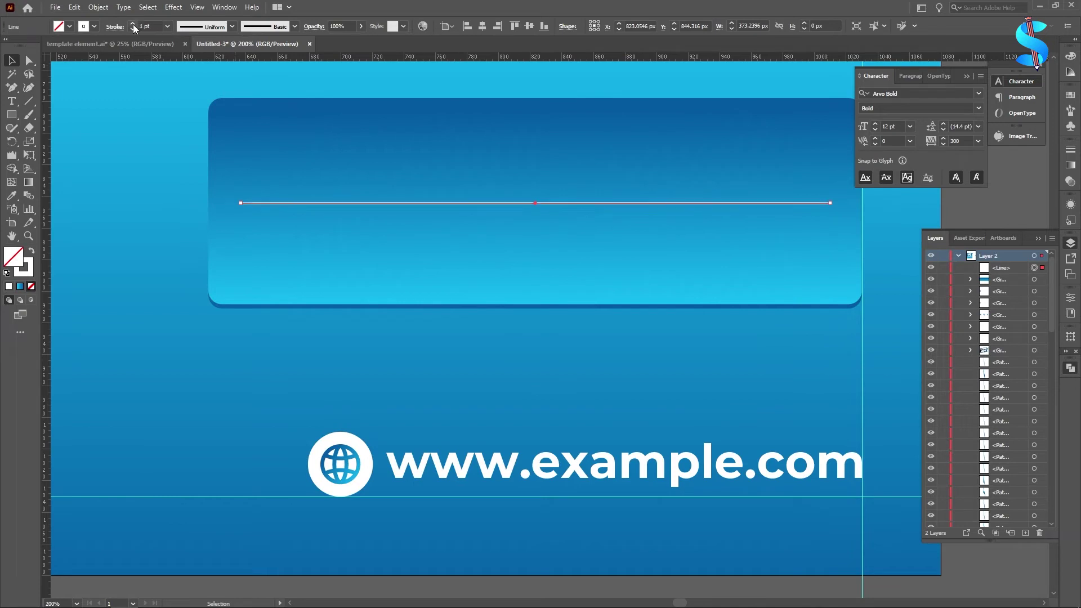
scroll(577, 172, "down", 2)
left_click(753, 266)
Draw a vertical white divider about 92 px tall across the horizontal line and duplicate it sideways to split the box into three columns
scroll(545, 186, "up", 1)
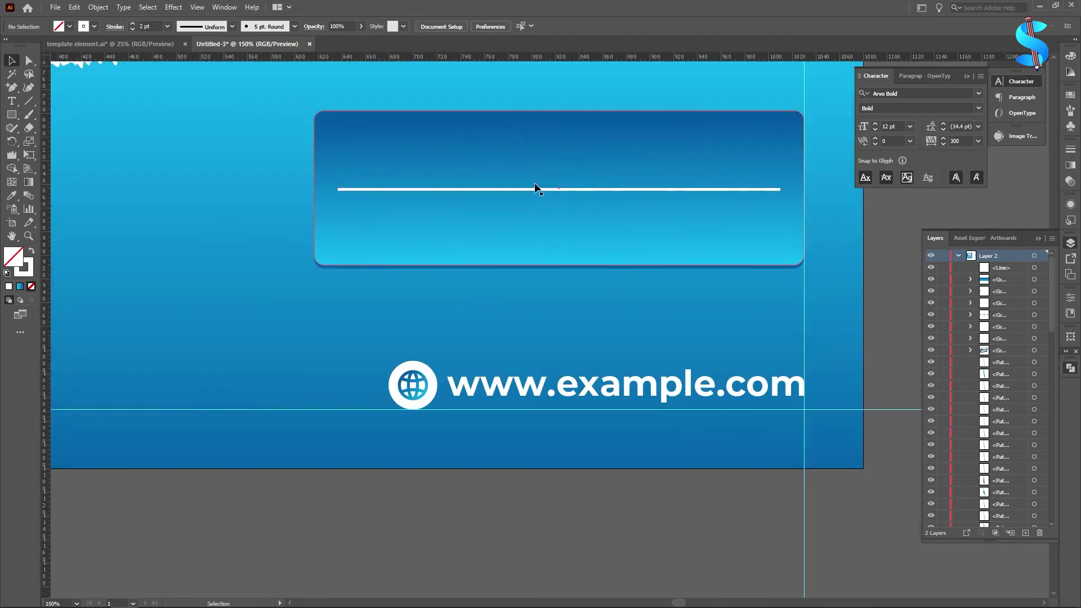
left_click(29, 101)
left_click_drag(454, 138, 645, 217)
key("v")
key("ctrl+z")
left_click(453, 216)
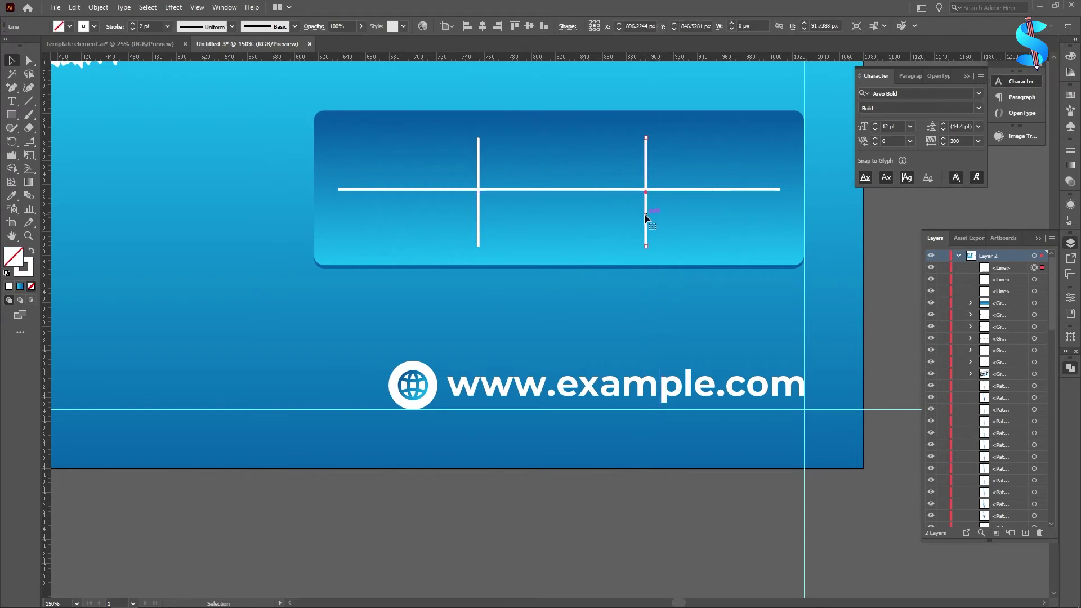
Group the two vertical divider lines
left_click(478, 221, "shift")
key("ctrl+g")
left_click(580, 293)
left_click(481, 151)
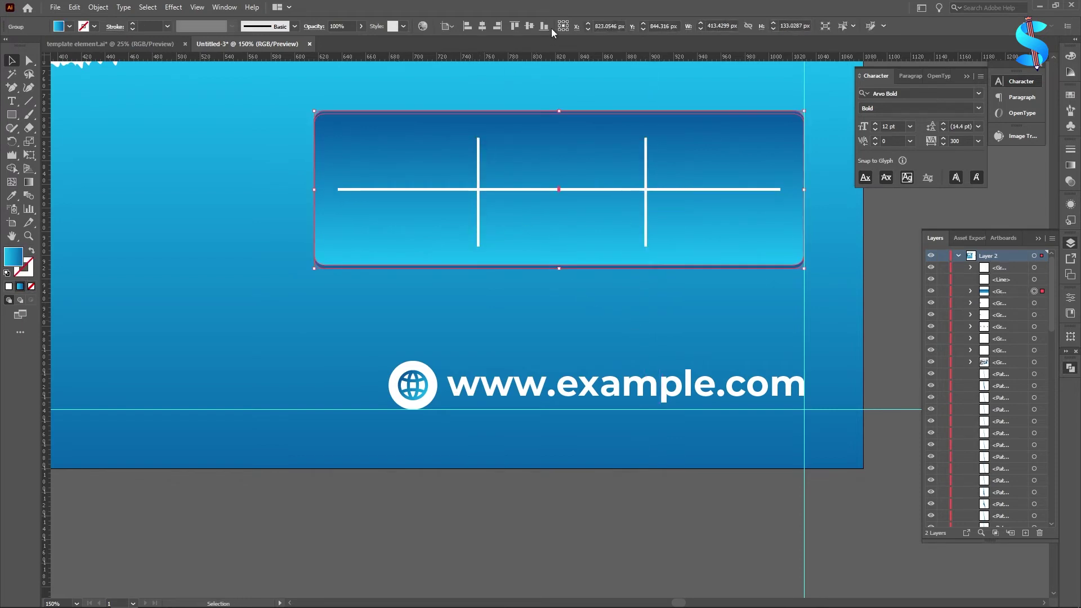
left_click(482, 27)
key("ctrl+z")
Align the vertical dividers, horizontal line and gradient box on their common horizontal and vertical centres
left_click_drag(716, 281, 496, 176)
left_click(483, 26)
left_click(530, 26)
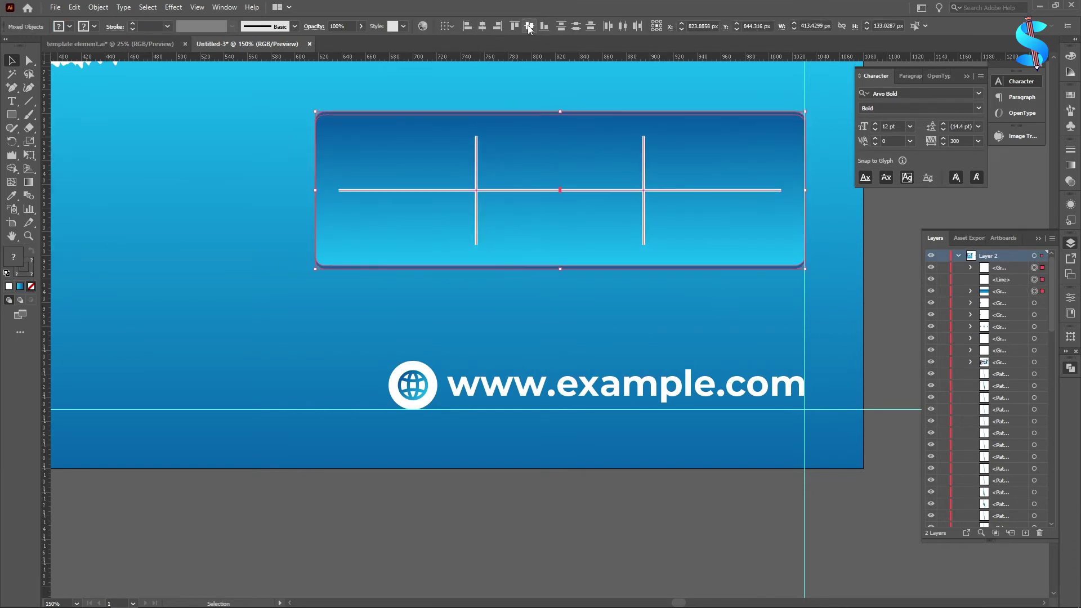
left_click(242, 170)
Add the text "BASIC WASH" in the upper-left cell of the divided box
scroll(597, 241, "up", 2)
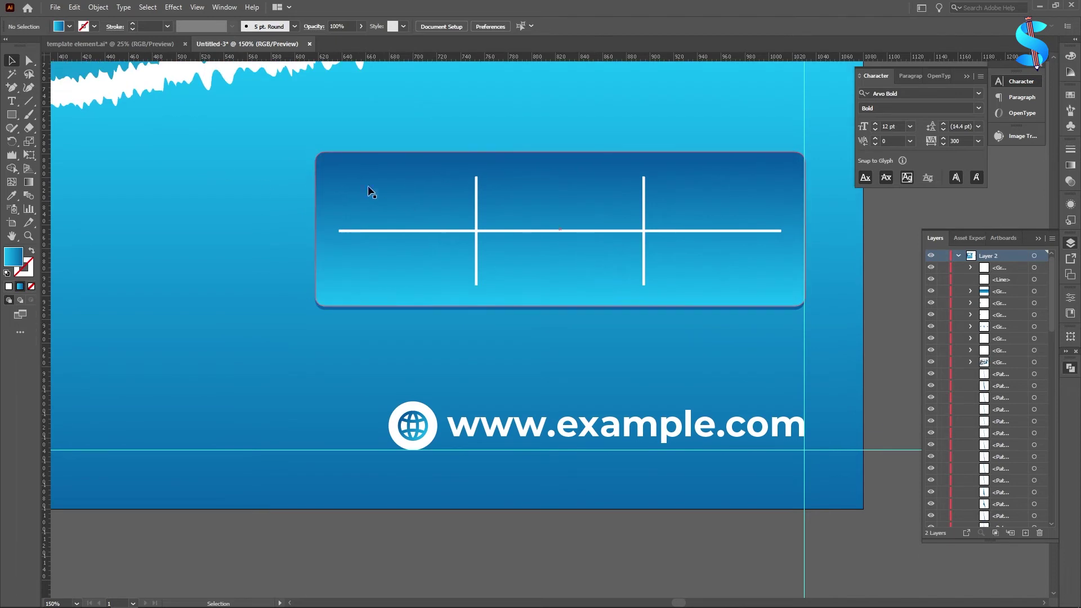
left_click(13, 102)
scroll(342, 178, "up", 3)
left_click(337, 181)
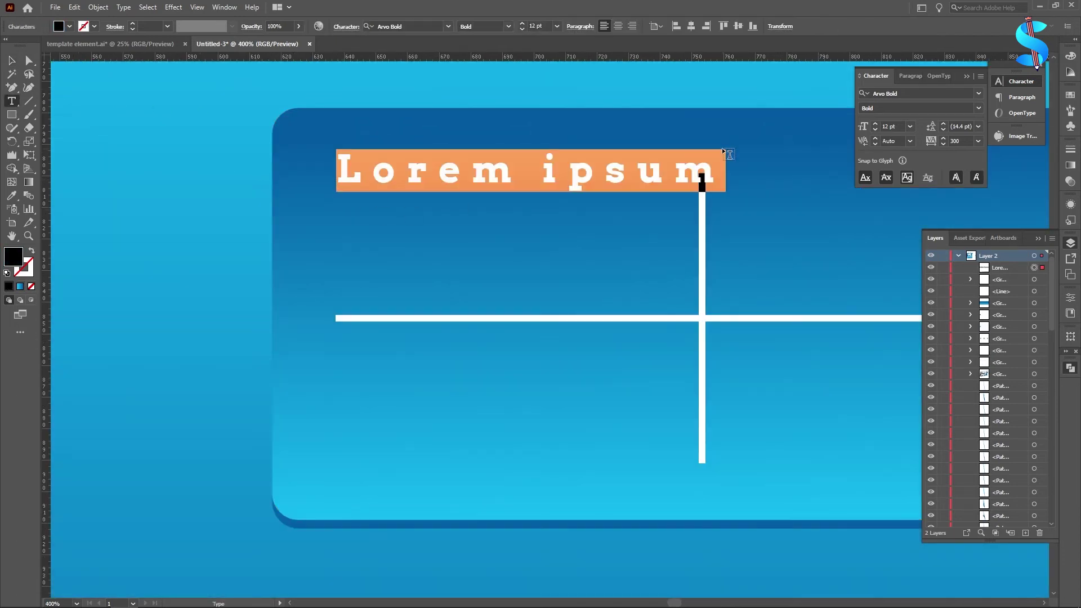
left_click(701, 169)
left_click_drag(701, 168, 111, 166)
type("BASIC WASH")
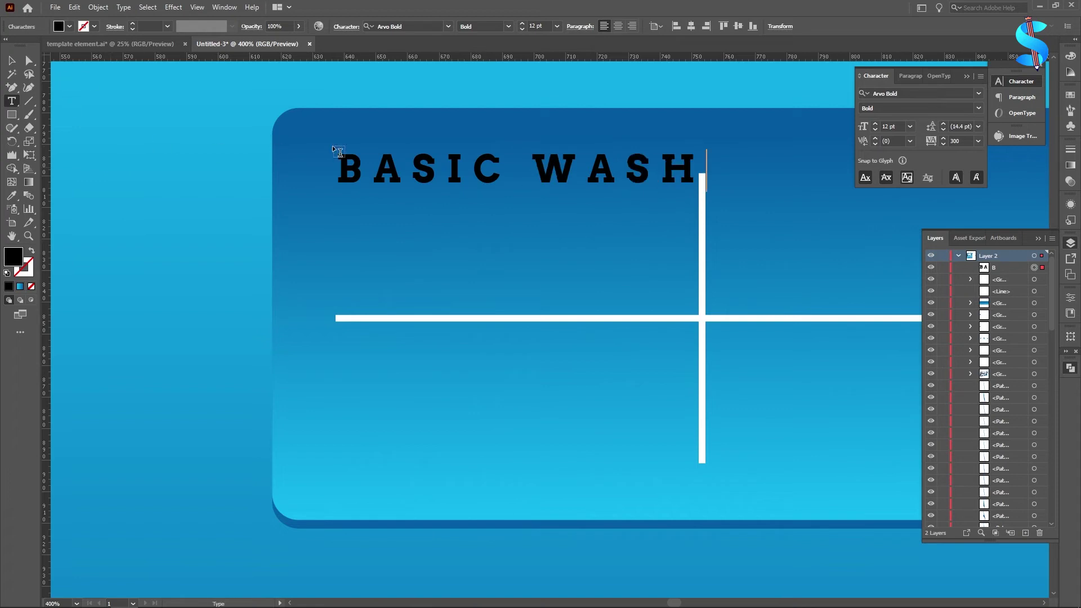
Break BASIC WASH into two lines without the leading space and centre-align the text
left_click(503, 164)
key("Return")
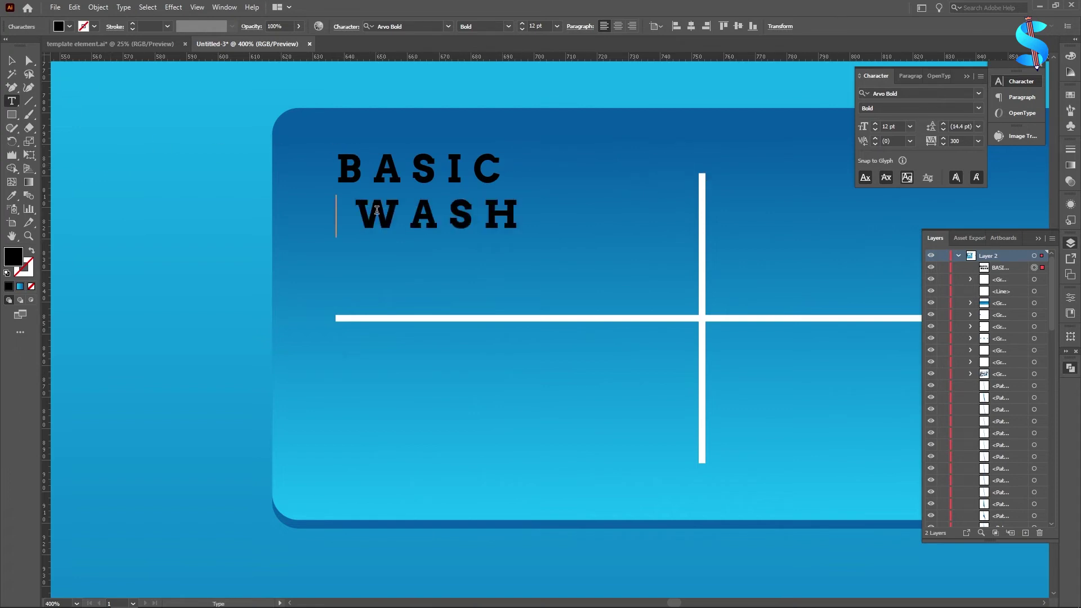
key("shift+Right")
key("BackSpace")
key("Escape")
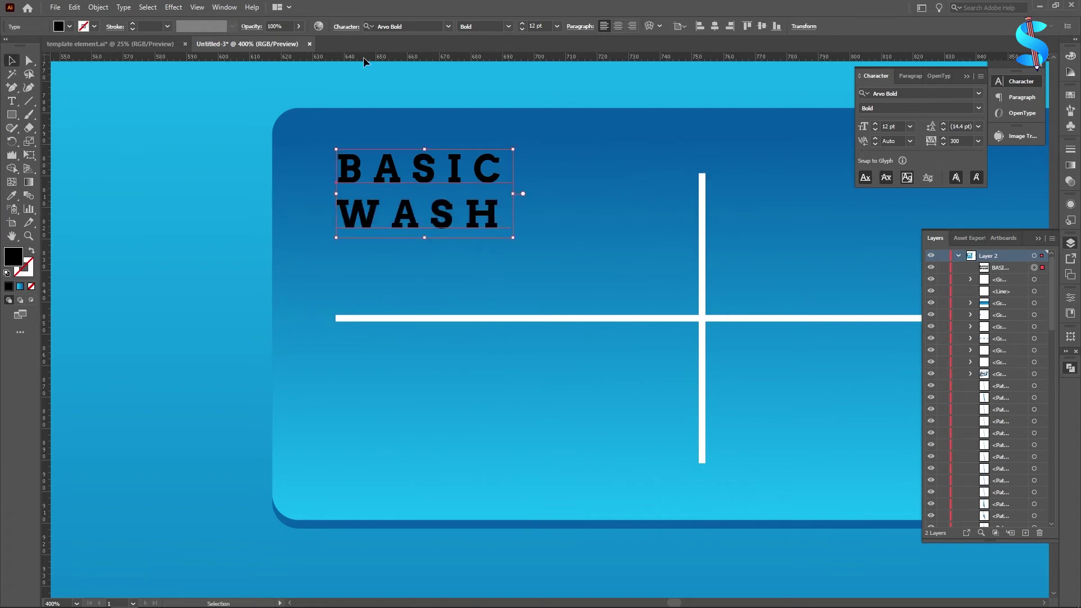
left_click(619, 27)
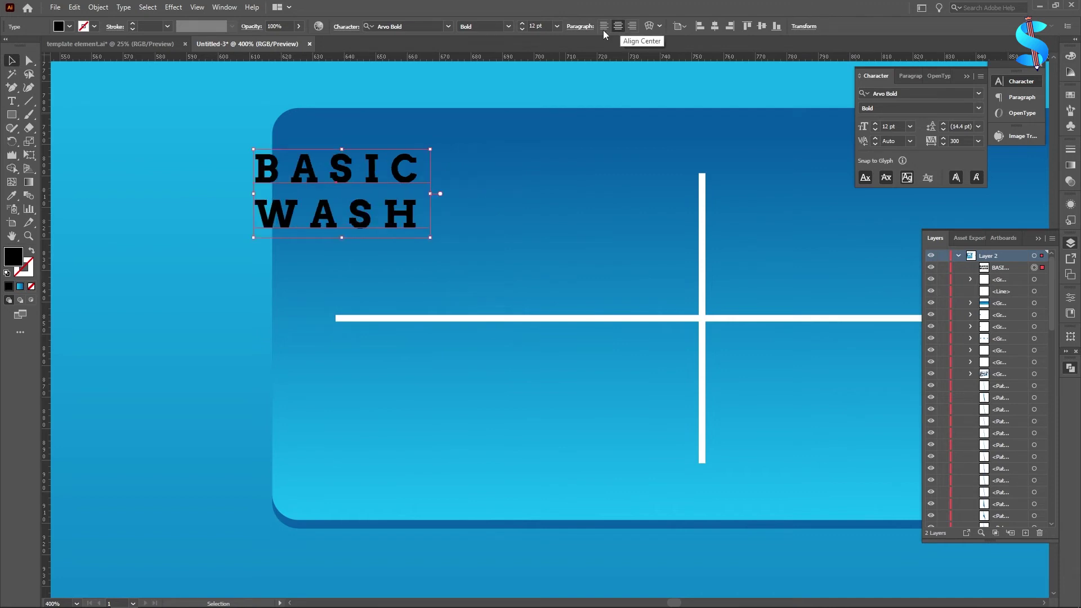
Set the BASIC WASH text in Montserrat Bold with tracking 0 and move it inside the first column's upper cell
left_click(424, 26)
type("MON")
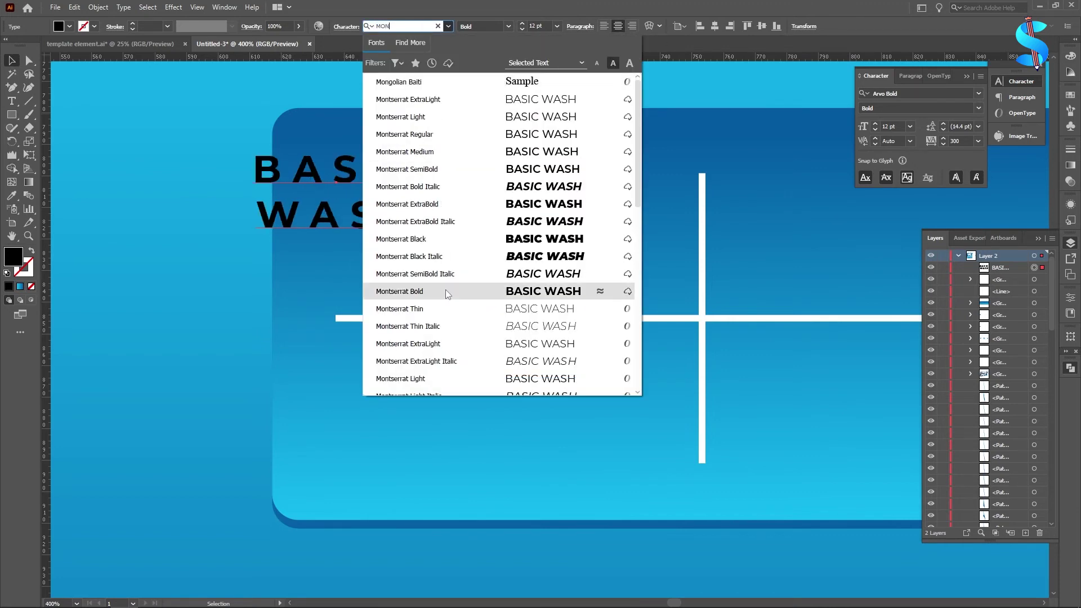
left_click(421, 293)
left_click_drag(350, 228, 499, 265)
left_click(347, 27)
left_click_drag(342, 93, 235, 93)
type("0")
key("Return")
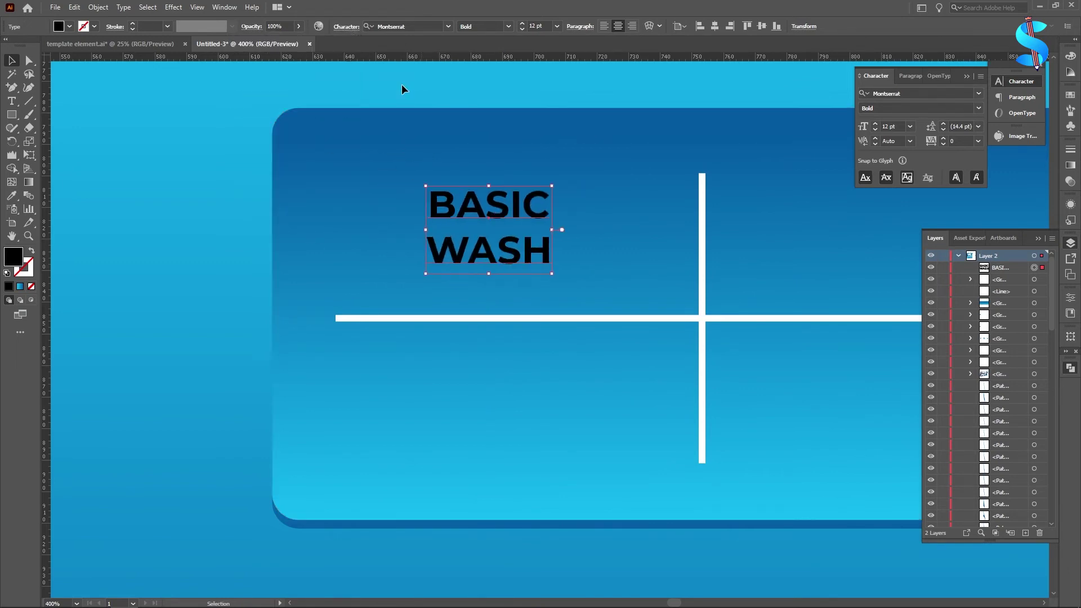
Enlarge the BASIC WASH text to about 21.5 pt and set its leading to 21 pt
left_click(345, 28)
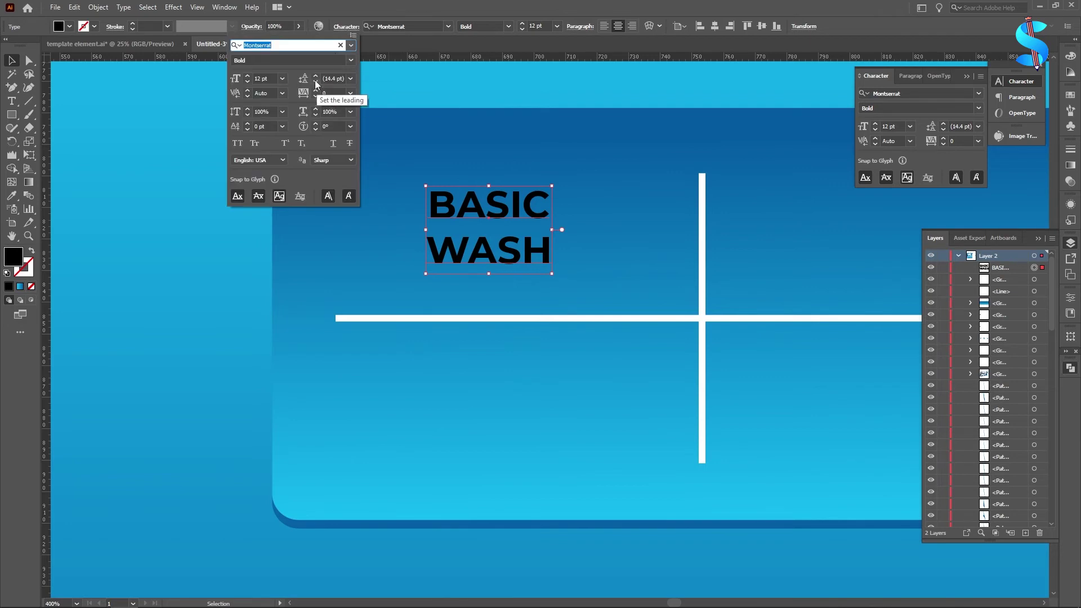
key("Escape")
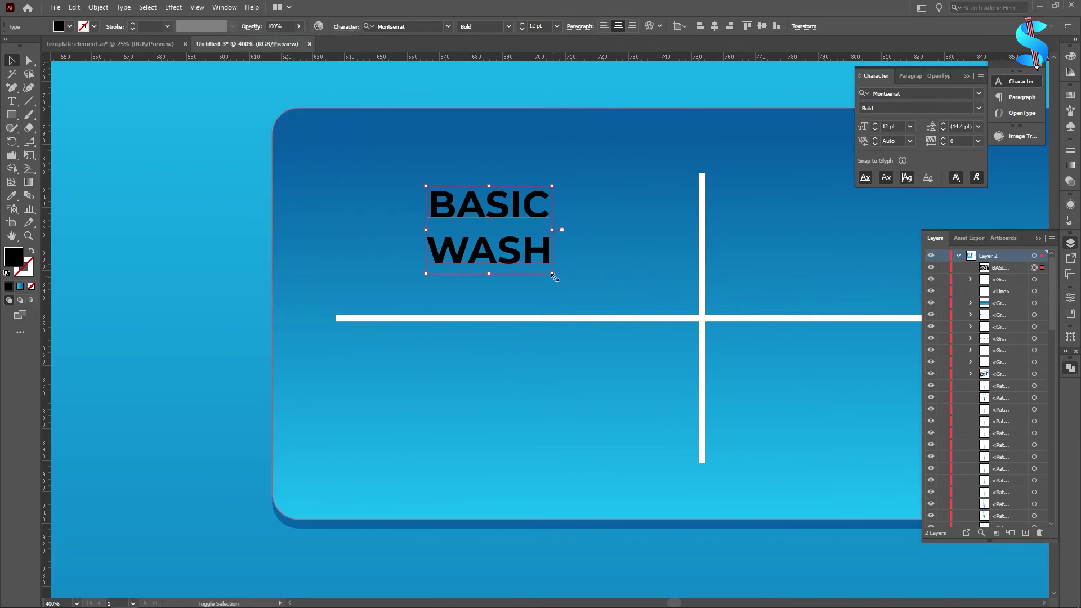
left_click_drag(552, 273, 603, 309)
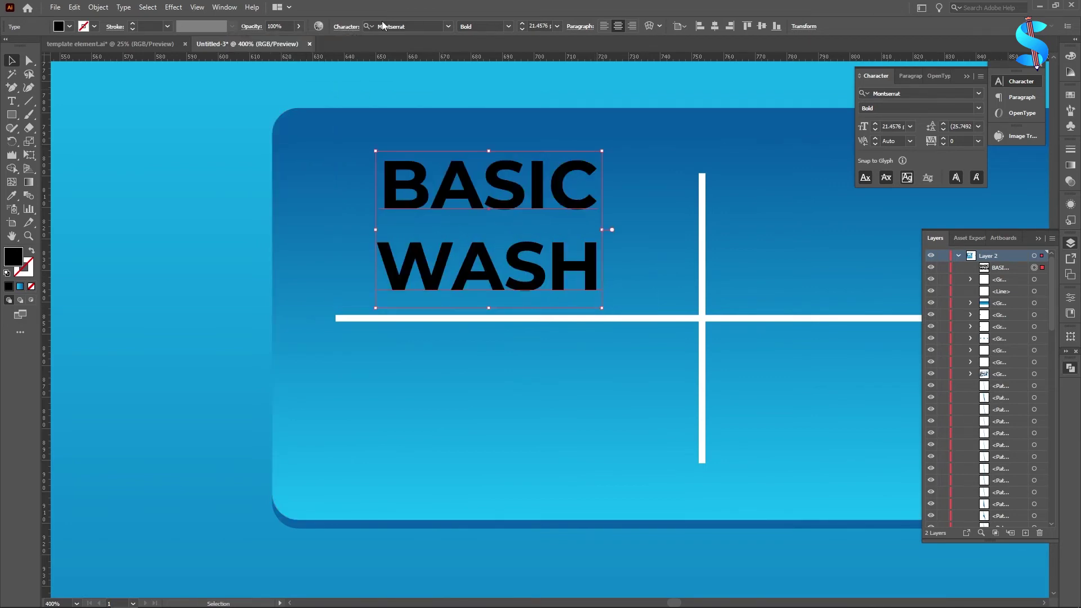
left_click(342, 29)
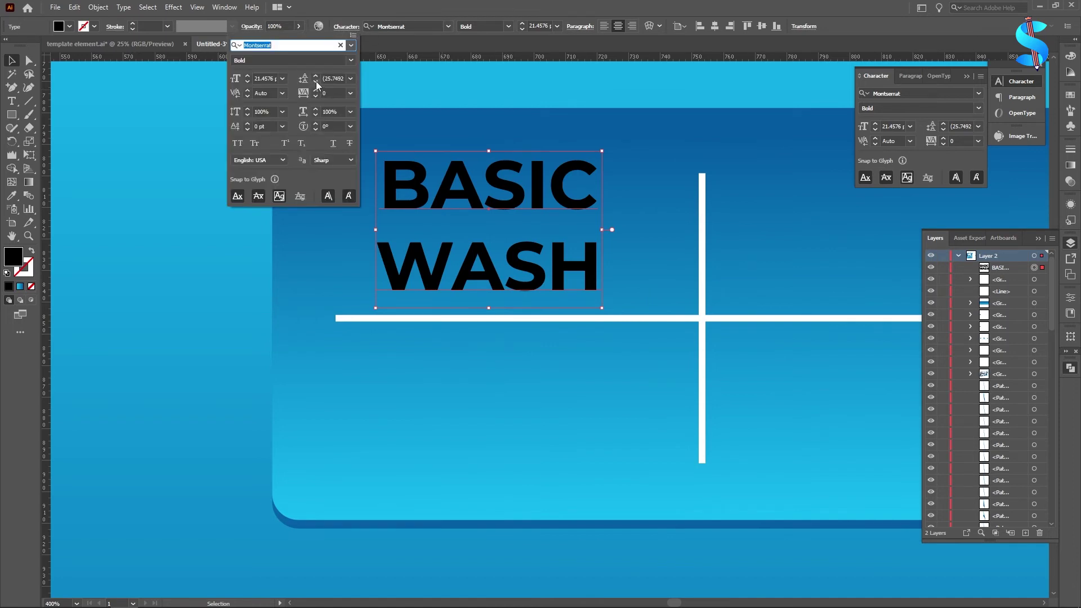
left_click(316, 82)
left_click(316, 82)
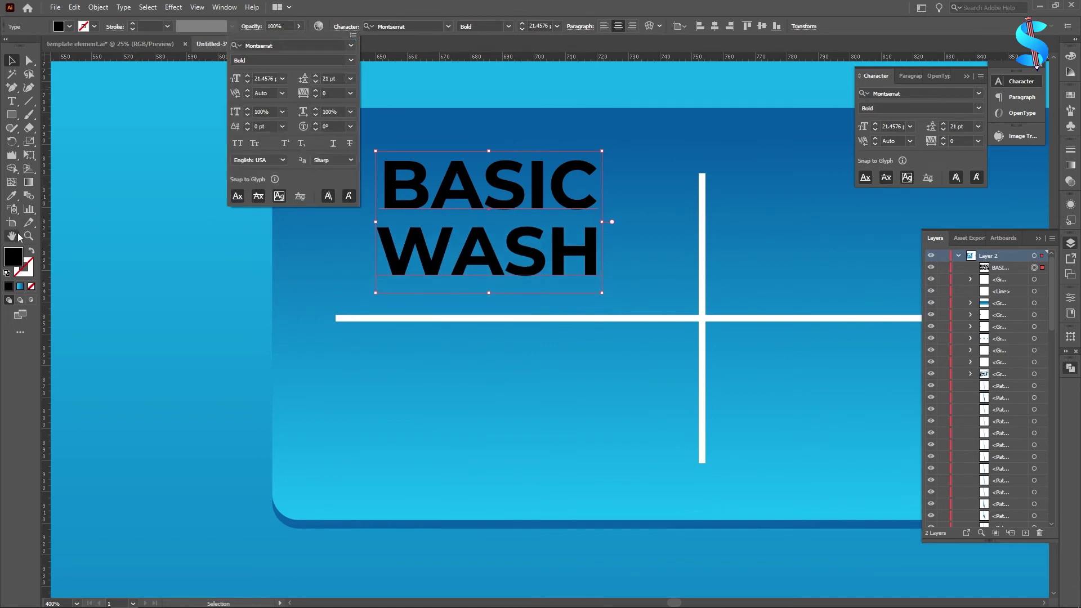
Fill the BASIC WASH text with white and nudge it into place above the horizontal line
double_click(14, 254)
left_click_drag(416, 252, 383, 224)
left_click(652, 243)
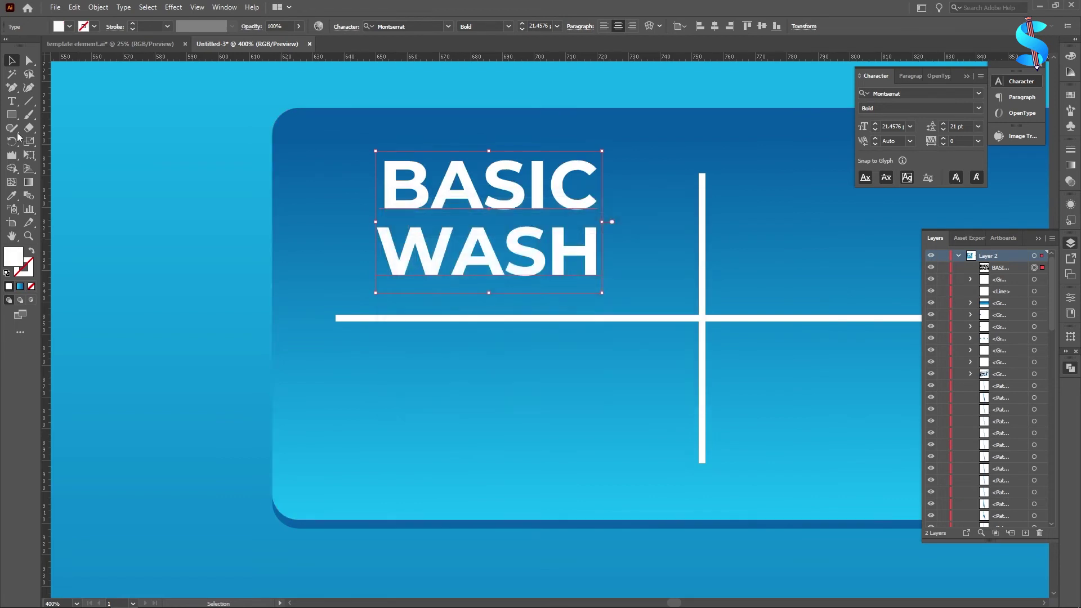
left_click_drag(490, 248, 502, 254)
Duplicate the BASIC WASH heading into the second and third columns at equal spacing
scroll(488, 254, "down", 2)
scroll(488, 258, "down", 1)
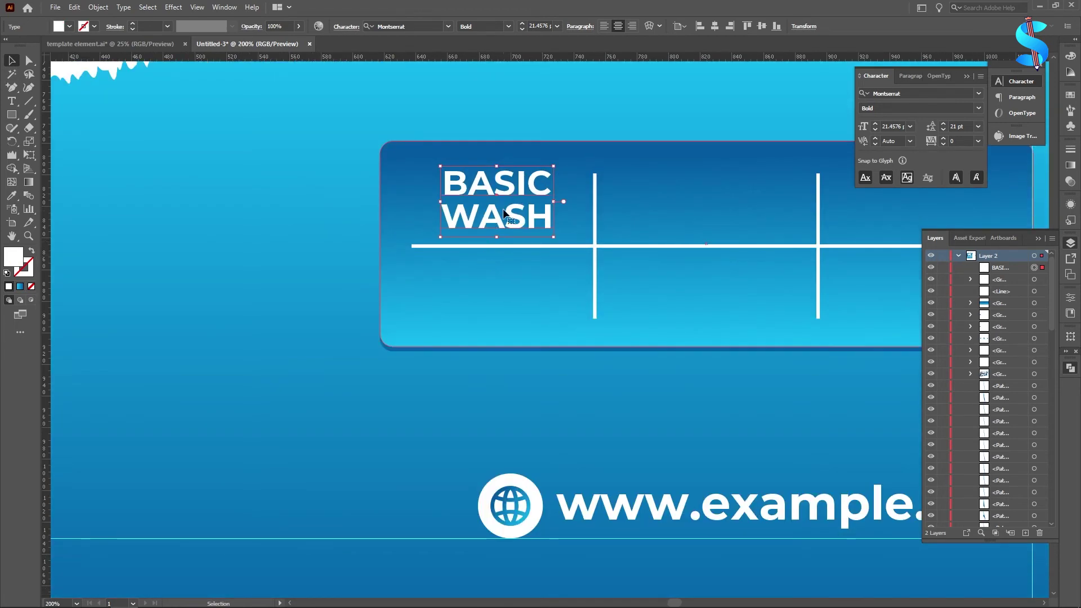
left_click_drag(505, 213, 702, 220)
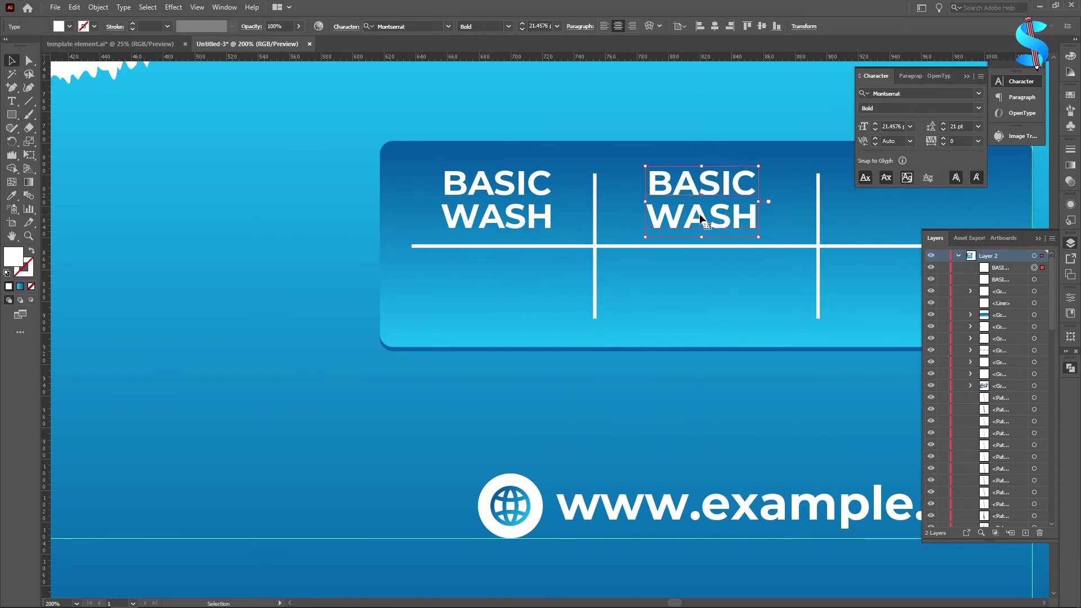
key("ctrl+d")
Group the three BASIC WASH headings and centre the group horizontally in the gradient box
scroll(540, 236, "down", 1)
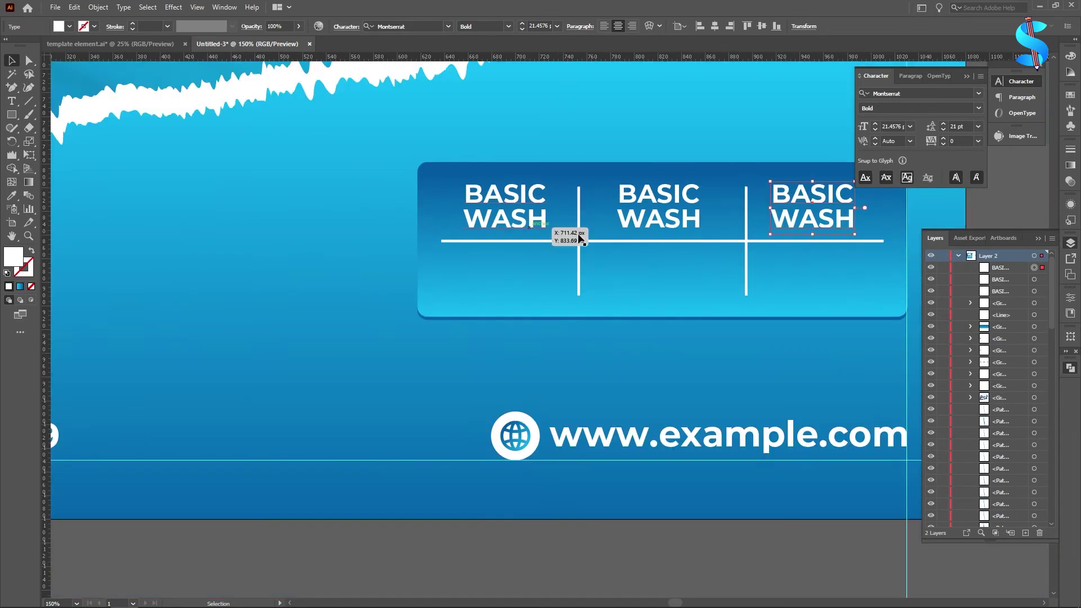
scroll(490, 242, "down", 1)
scroll(751, 231, "up", 1)
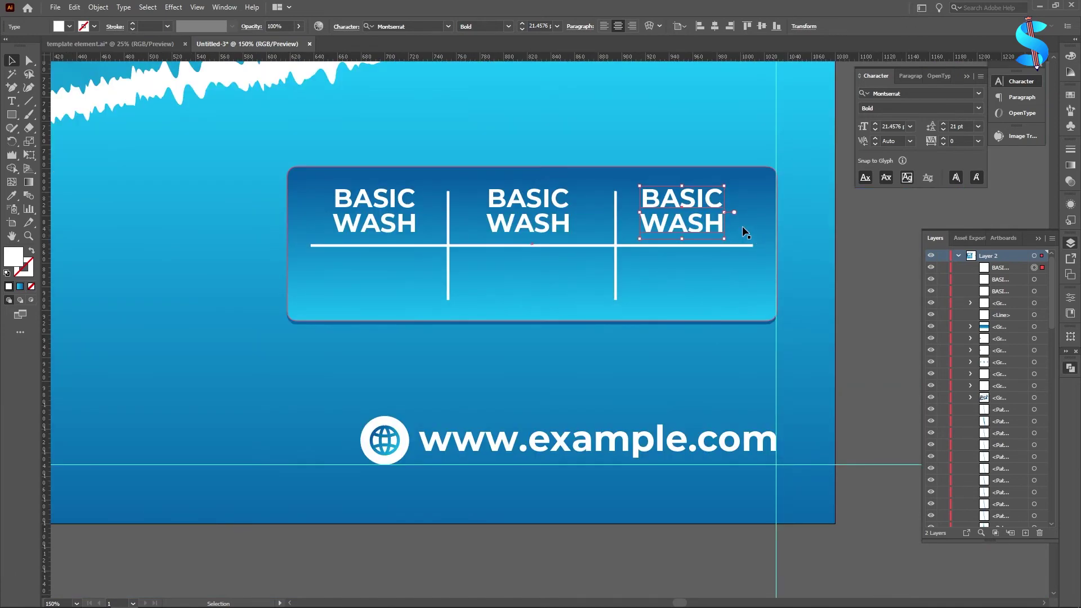
left_click(386, 223)
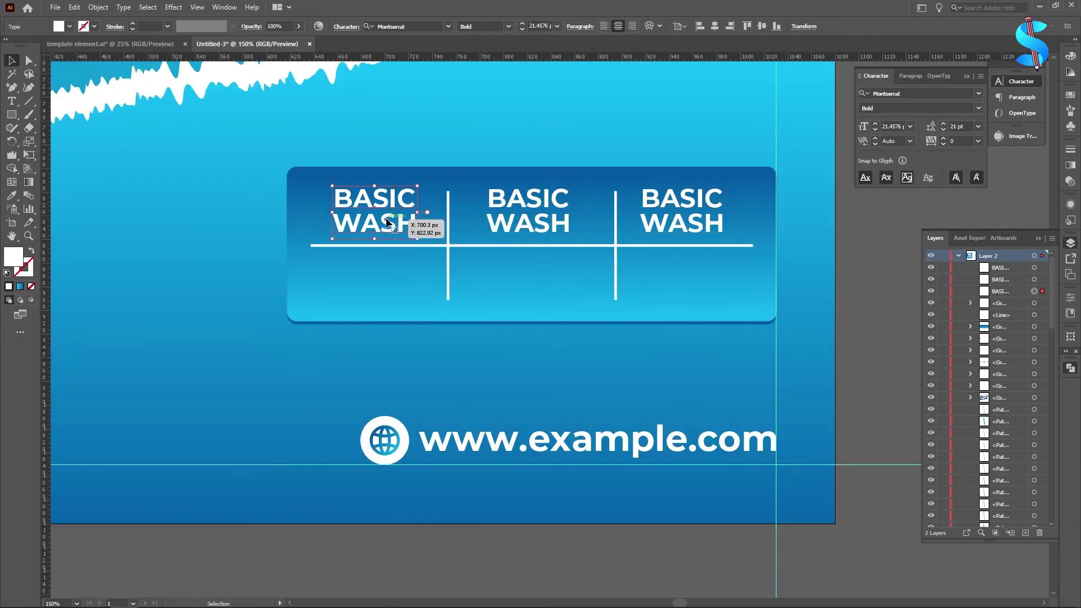
left_click(526, 222, "shift")
left_click(689, 230, "shift")
key("ctrl+g")
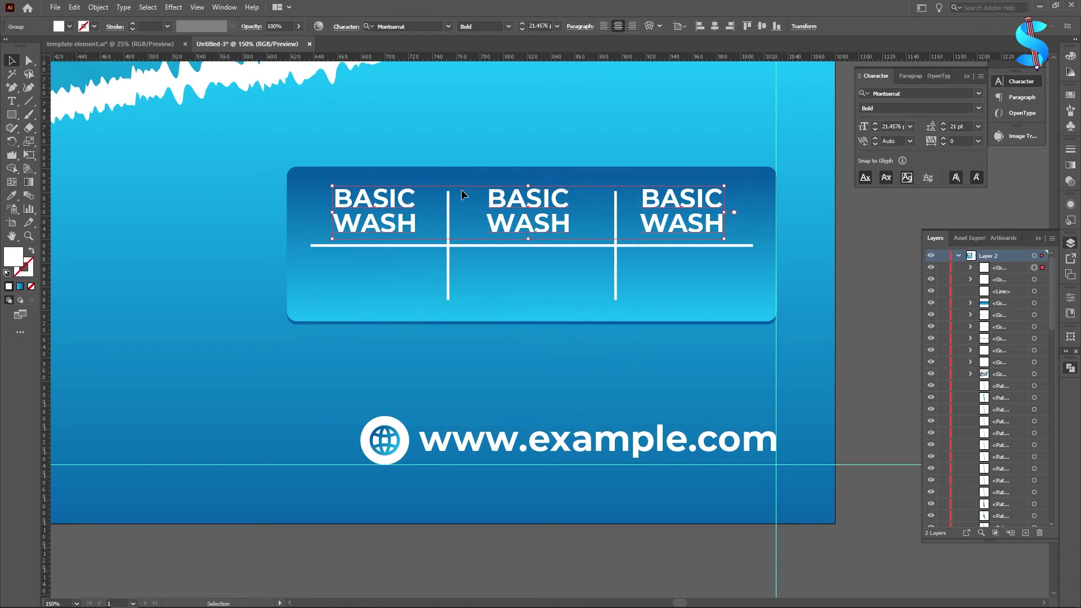
left_click_drag(461, 190, 460, 186)
left_click(382, 28)
left_click(471, 346)
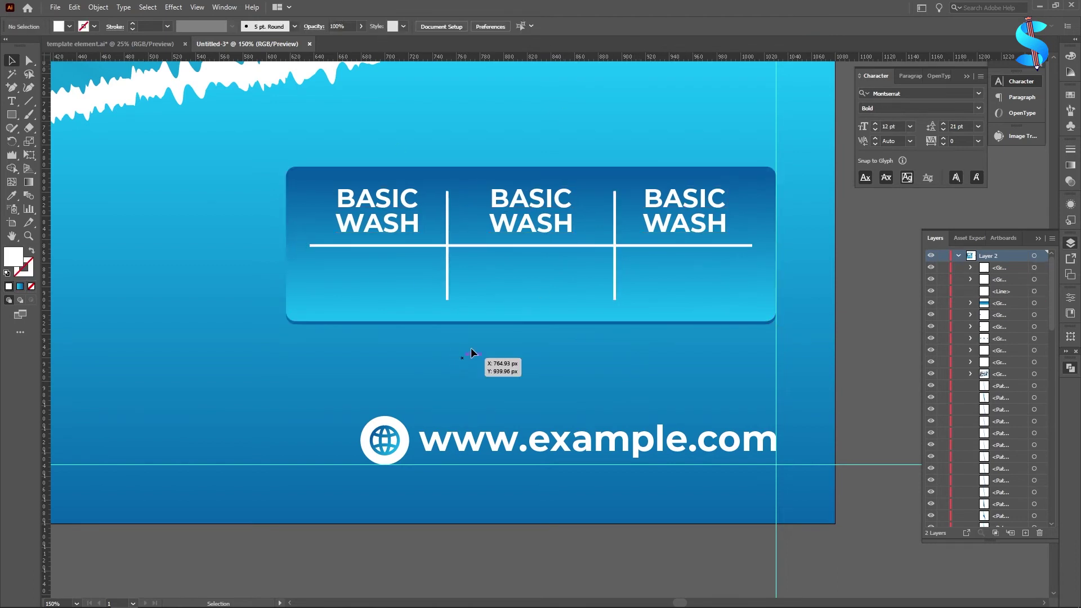
Change the middle column's heading to SUPER WASH and the third column's heading to DELUX WASH
scroll(412, 232, "down", 2)
left_click(10, 100)
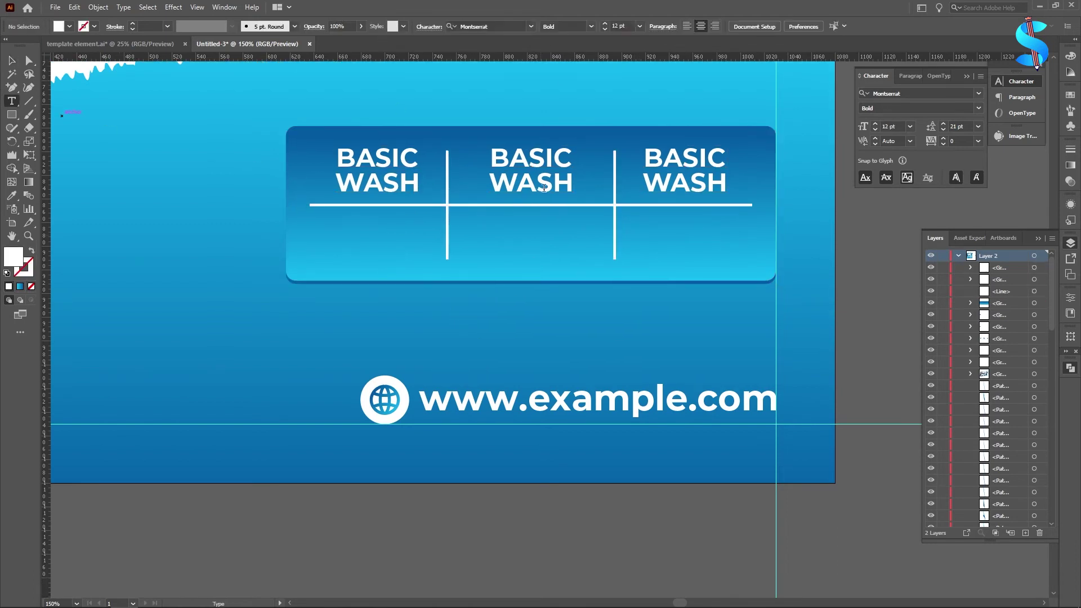
double_click(568, 158)
type("SUPER")
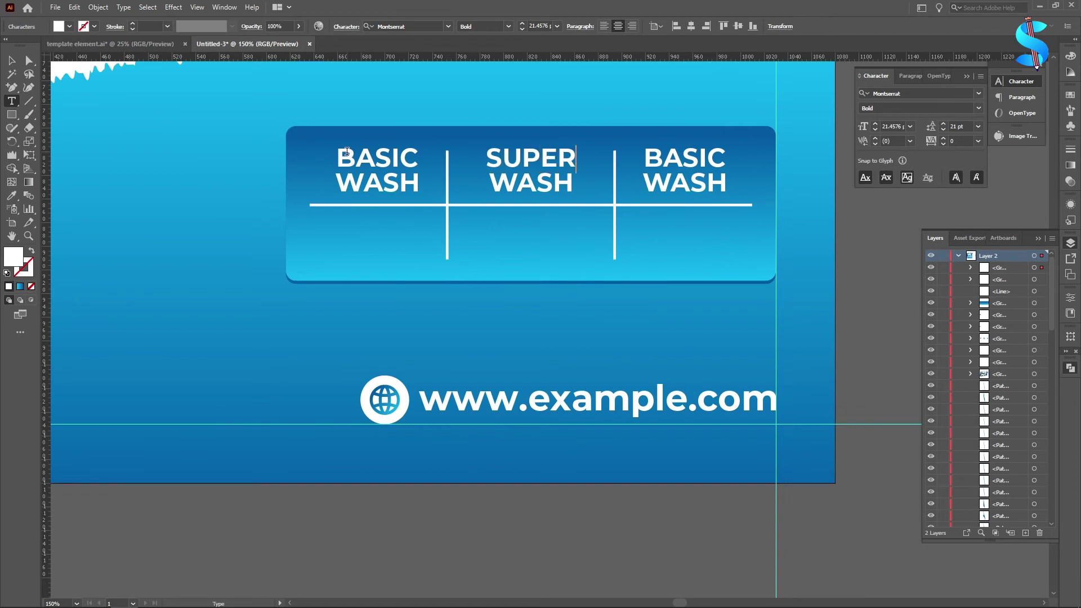
double_click(699, 155)
type("DELUX")
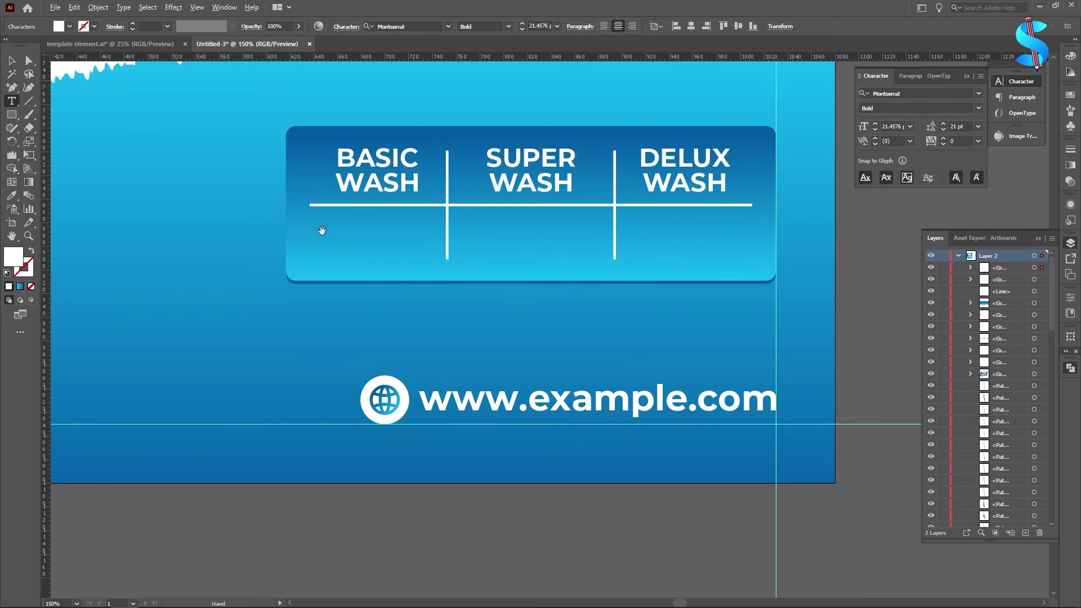
Add the price text "$5.99" in the cell below the BASIC WASH heading
scroll(322, 230, "up", 2)
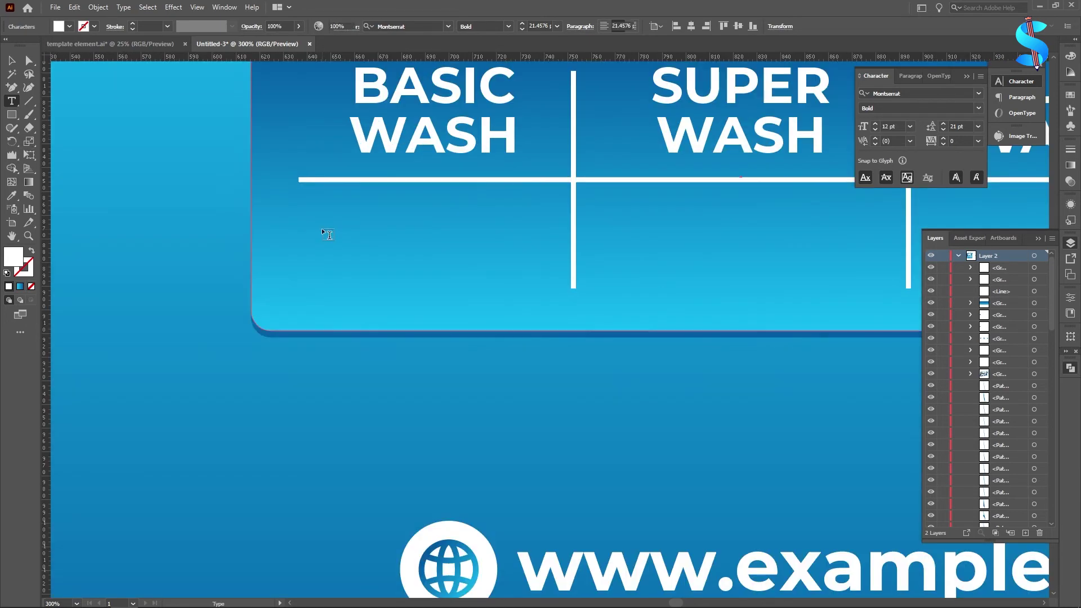
left_click(355, 249)
left_click(419, 243)
key("ctrl+a")
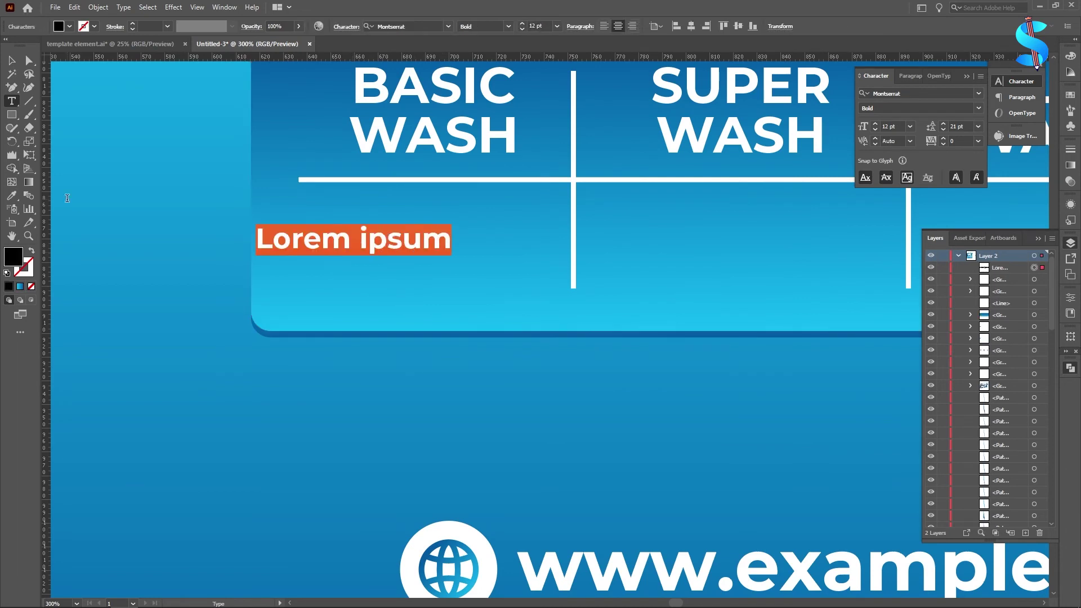
type("$")
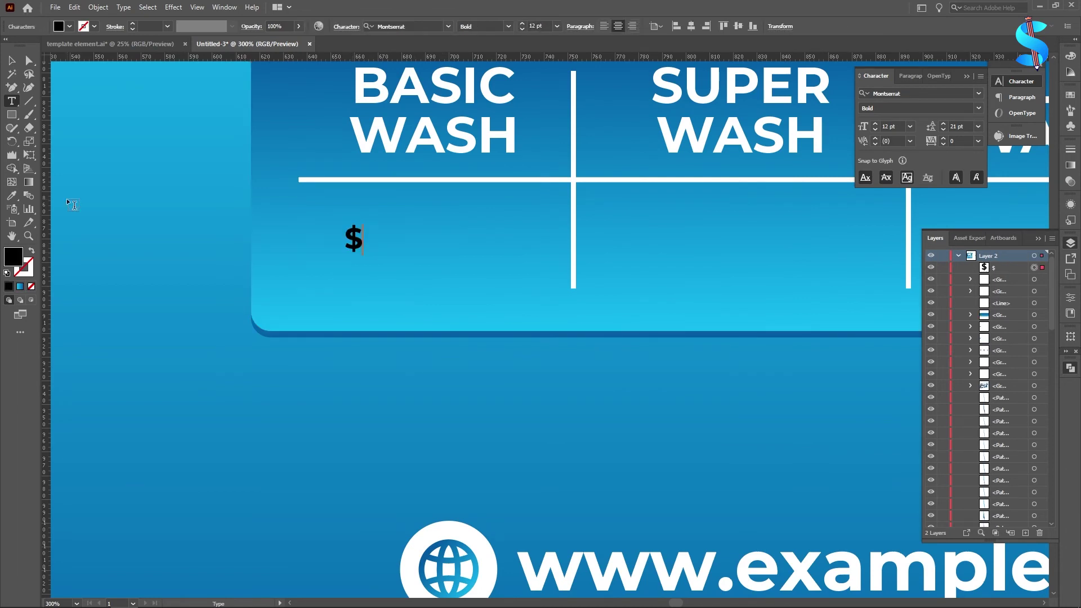
type("5.99")
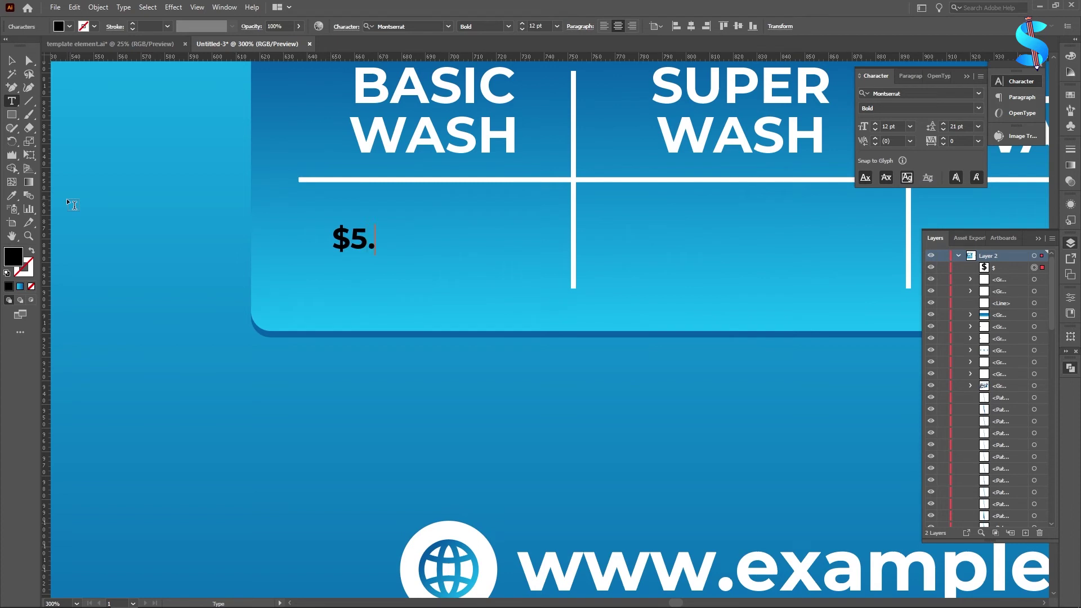
left_click(11, 60)
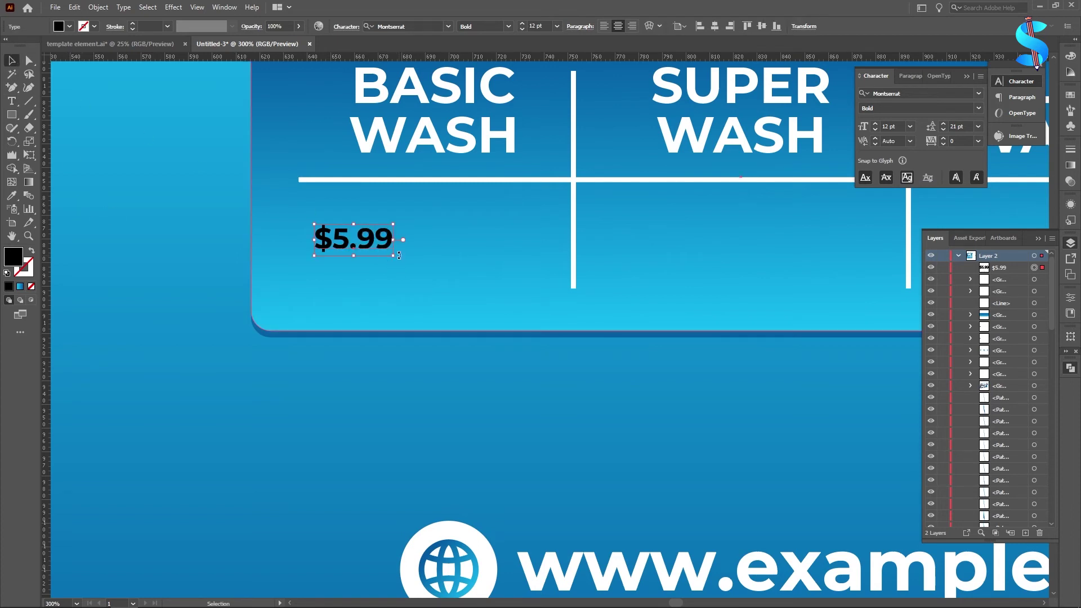
Enlarge the $5.99 price to about 27 pt, placed beneath BASIC WASH, and fill it with white
left_click_drag(394, 240, 566, 308)
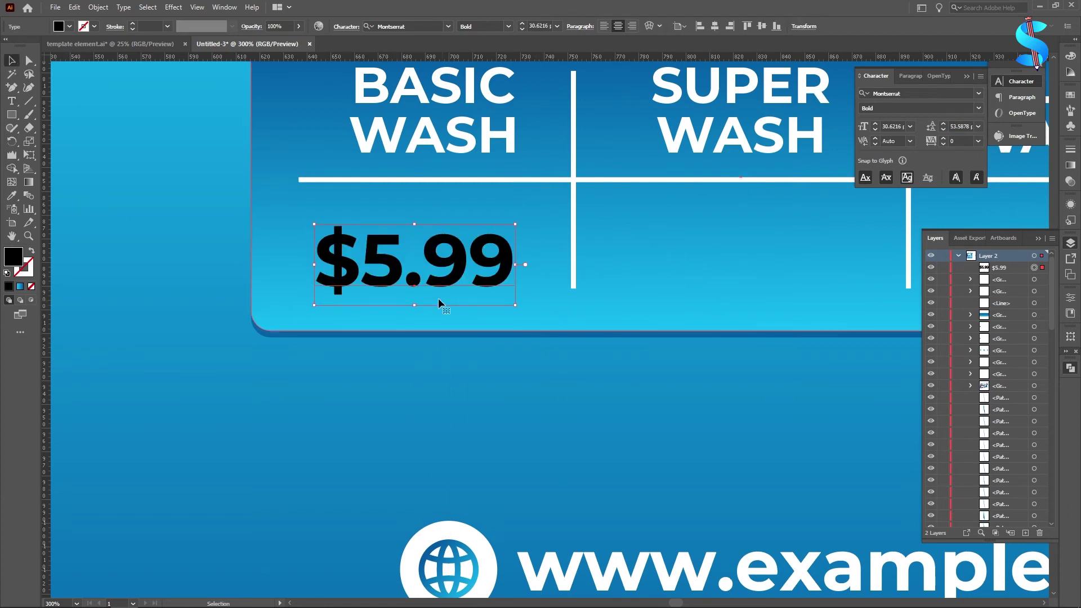
left_click_drag(385, 278, 420, 270)
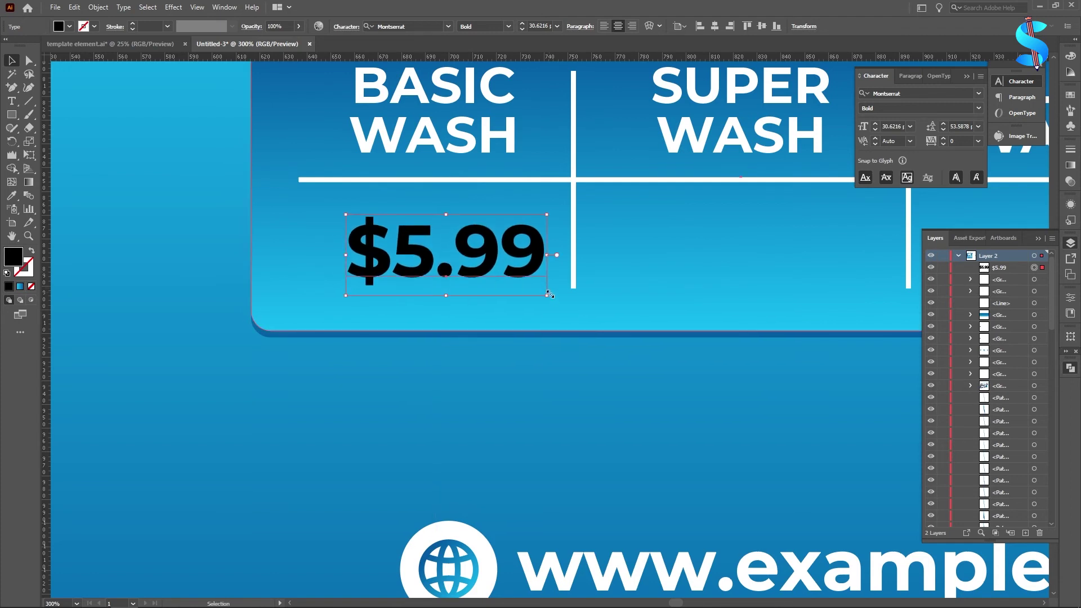
left_click_drag(547, 299, 524, 285)
double_click(13, 257)
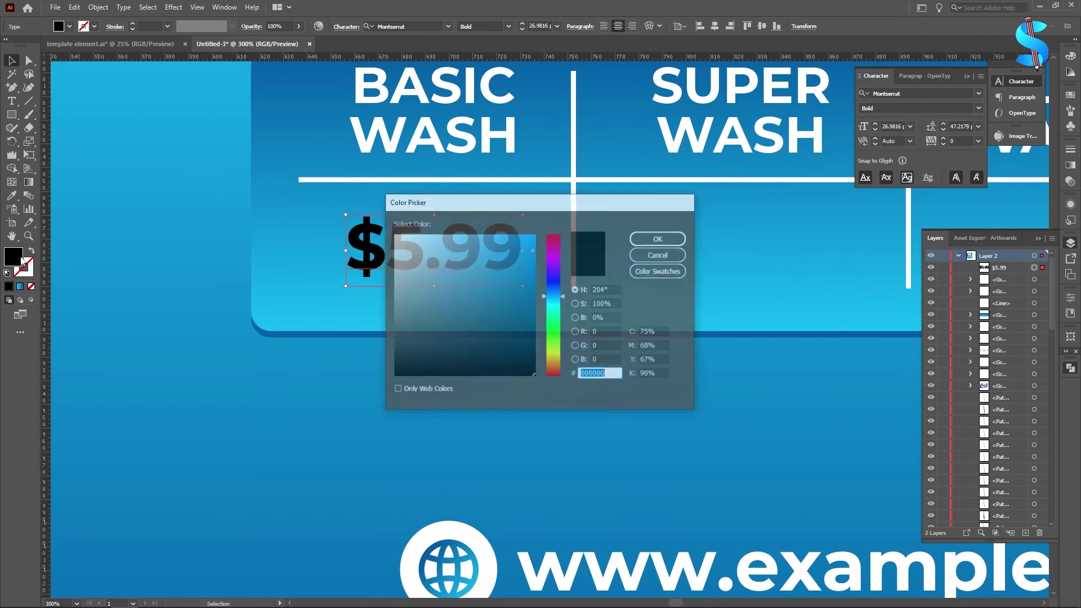
left_click(393, 234)
left_click(674, 236)
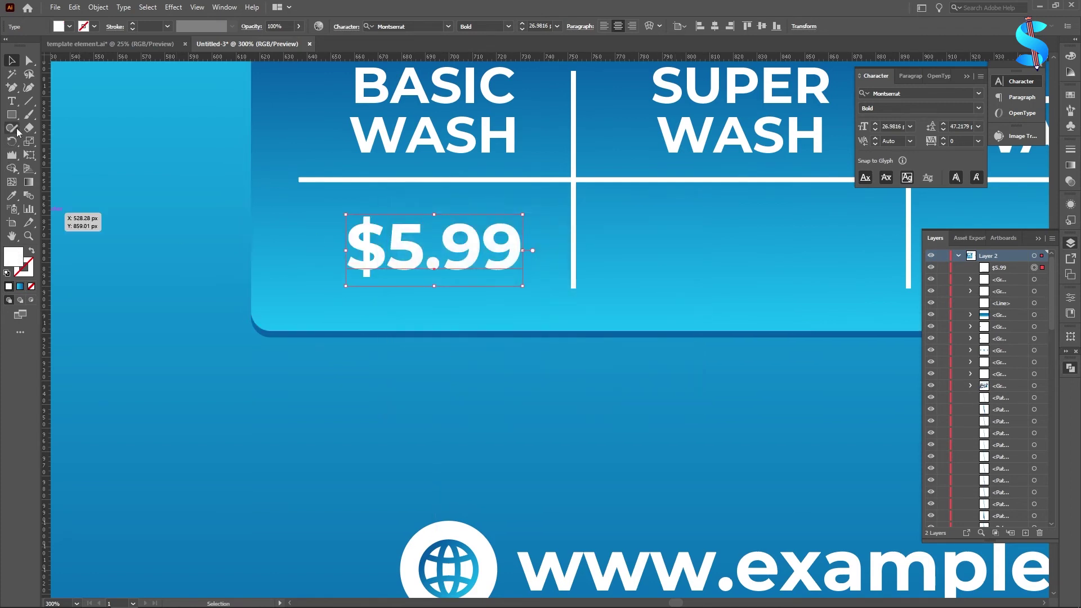
Reduce the dollar sign and the "99" digits of the $5.99 price to 18 pt
left_click(11, 101)
left_click_drag(387, 252, 258, 226)
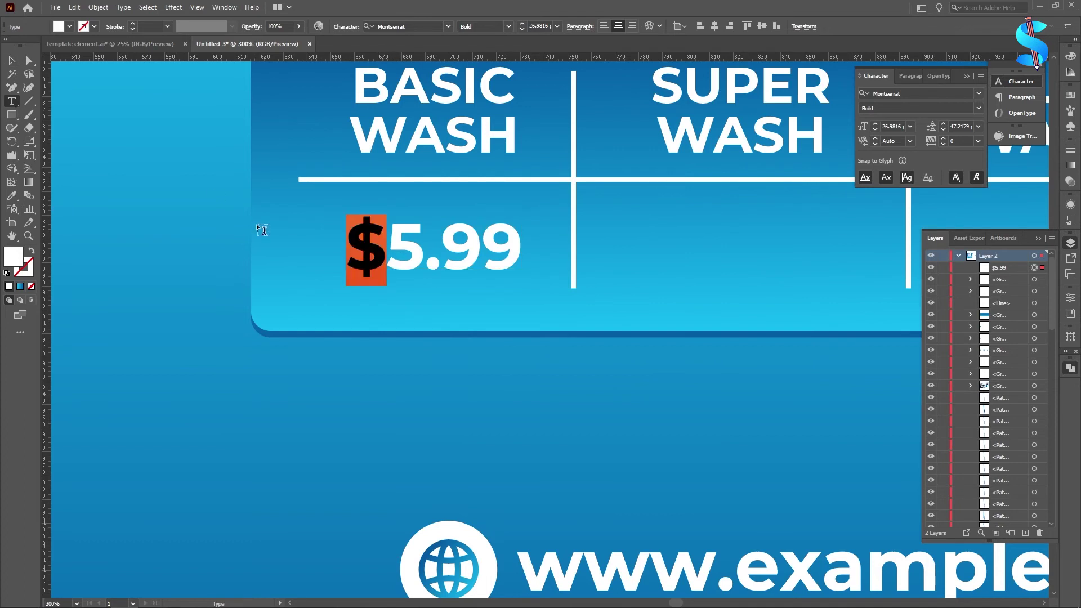
left_click(559, 26)
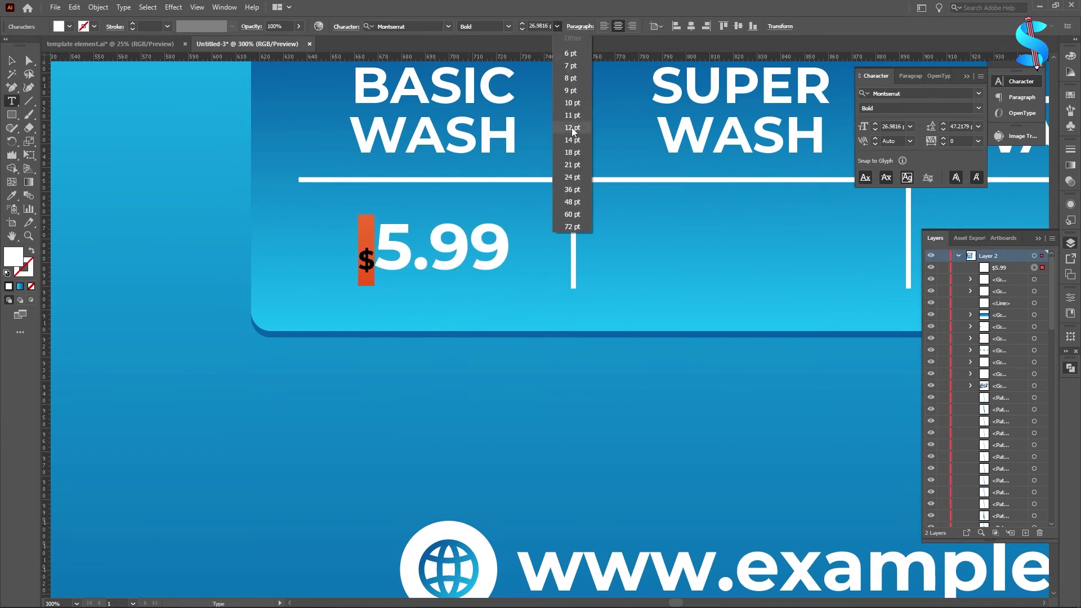
left_click(577, 156)
left_click_drag(448, 238, 532, 140)
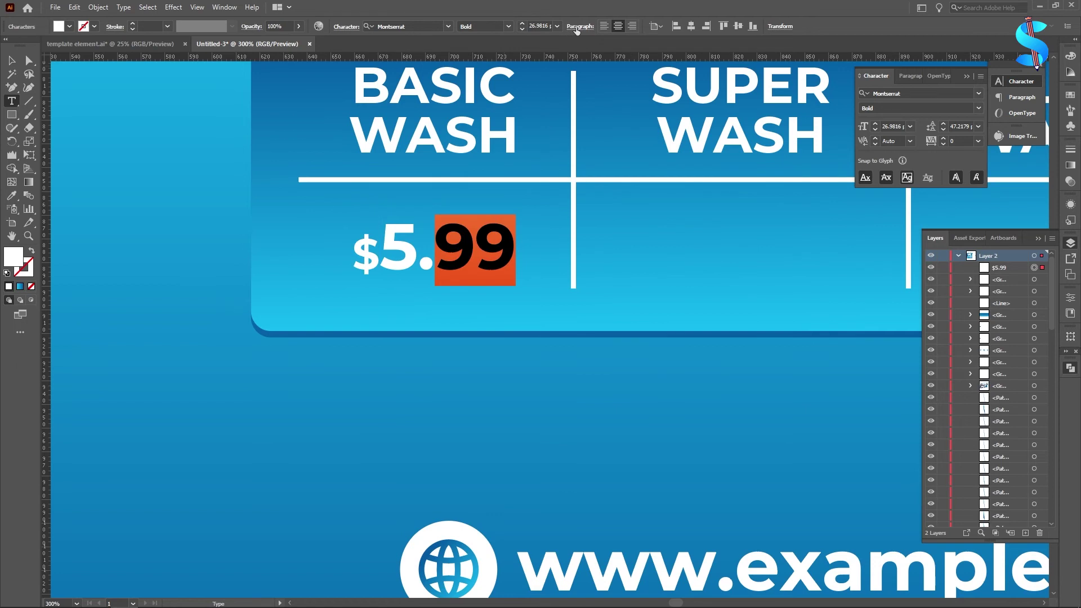
left_click(557, 26)
left_click(576, 157)
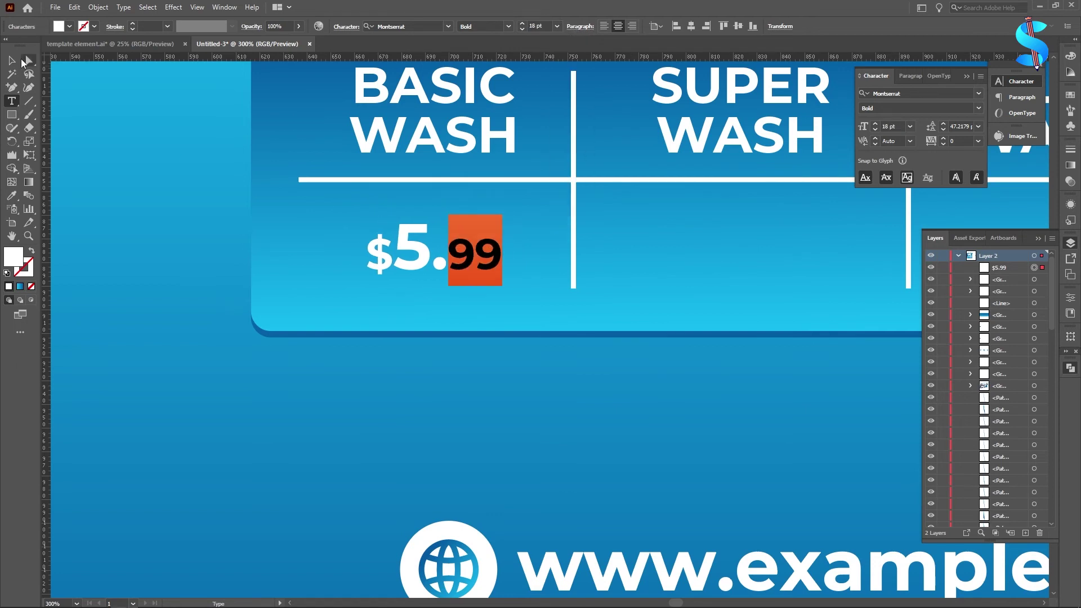
left_click(13, 60)
scroll(303, 187, "down", 3)
left_click(369, 302)
Duplicate the $5.99 price into the SUPER WASH and DELUX WASH columns at equal spacing
scroll(387, 193, "up", 1)
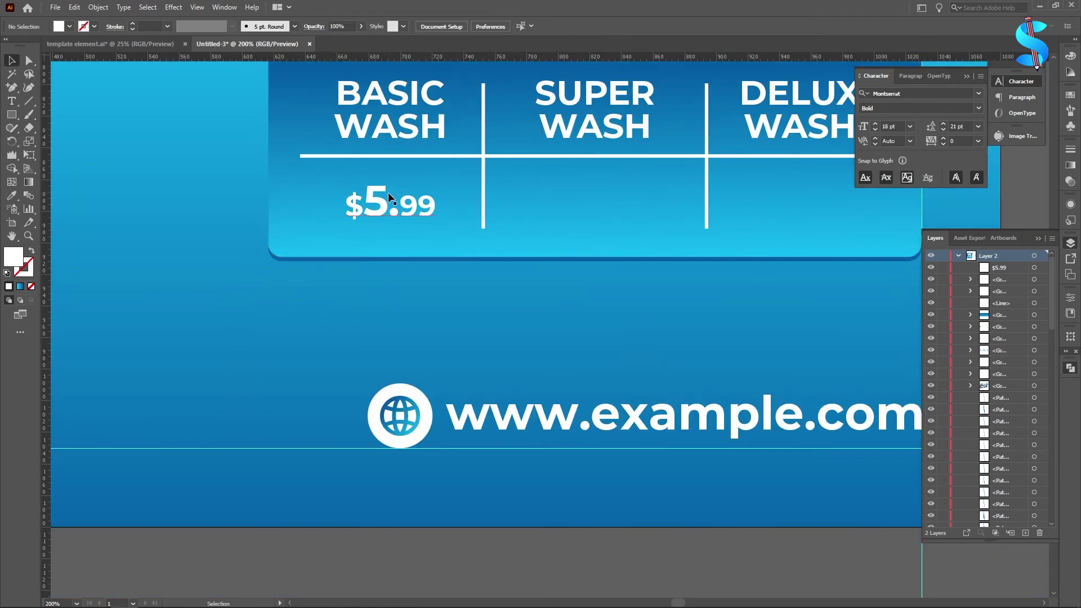
left_click_drag(388, 191, 581, 206)
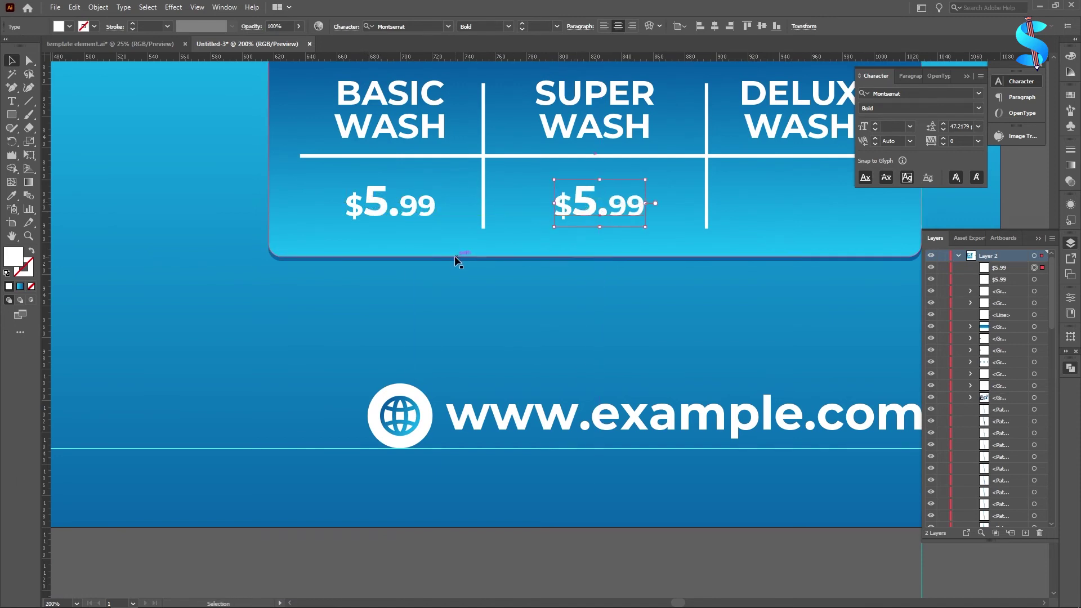
key("ctrl+d")
scroll(502, 252, "down", 1)
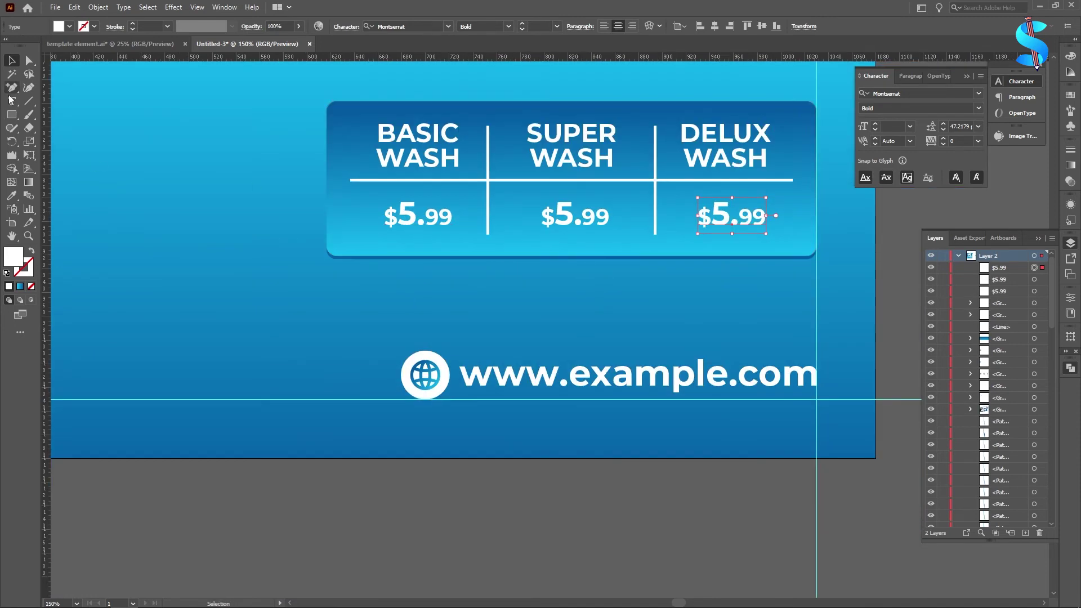
Change the price under SUPER WASH to $9.99
key("t")
mouse_move(576, 215)
left_mouse_down()
mouse_move(543, 210)
mouse_move(562, 207)
left_mouse_up()
type("9")
key("ctrl+z")
type("9")
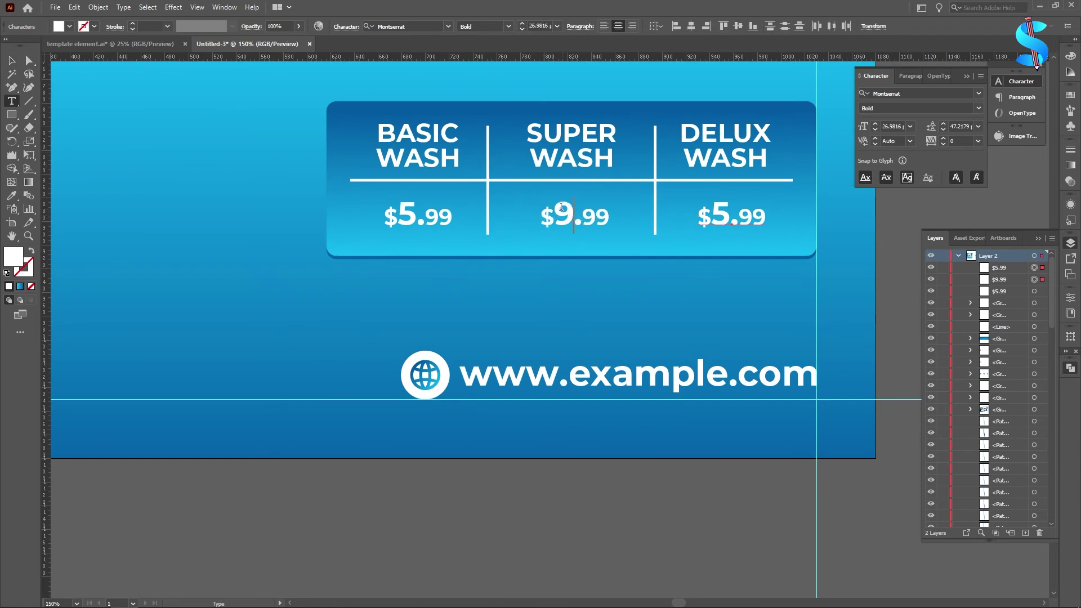
Change the price under DELUX WASH to $14.99
left_click_drag(732, 210, 713, 208)
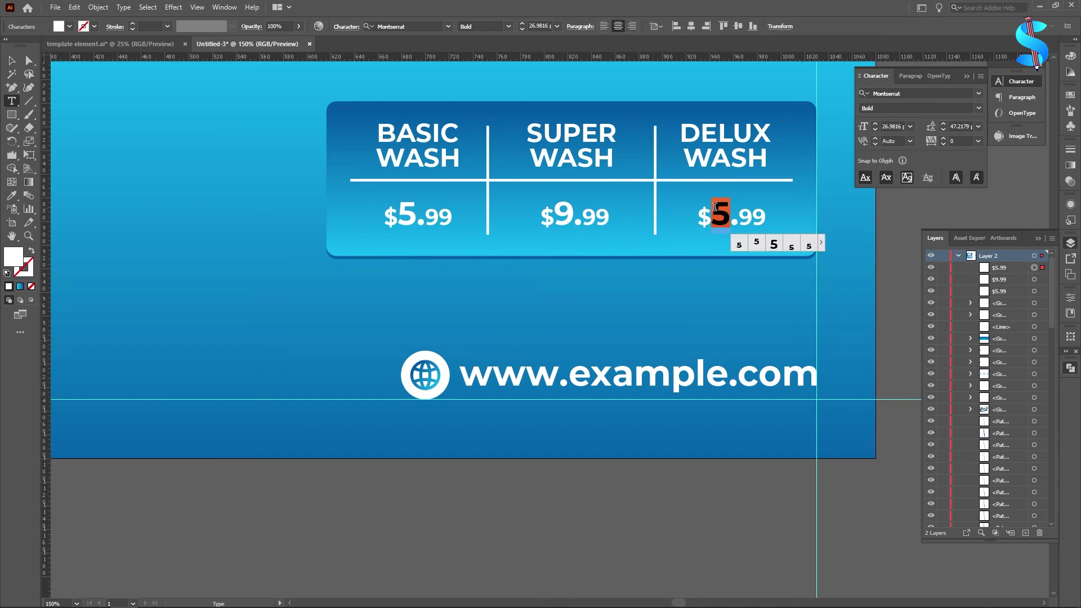
type("14")
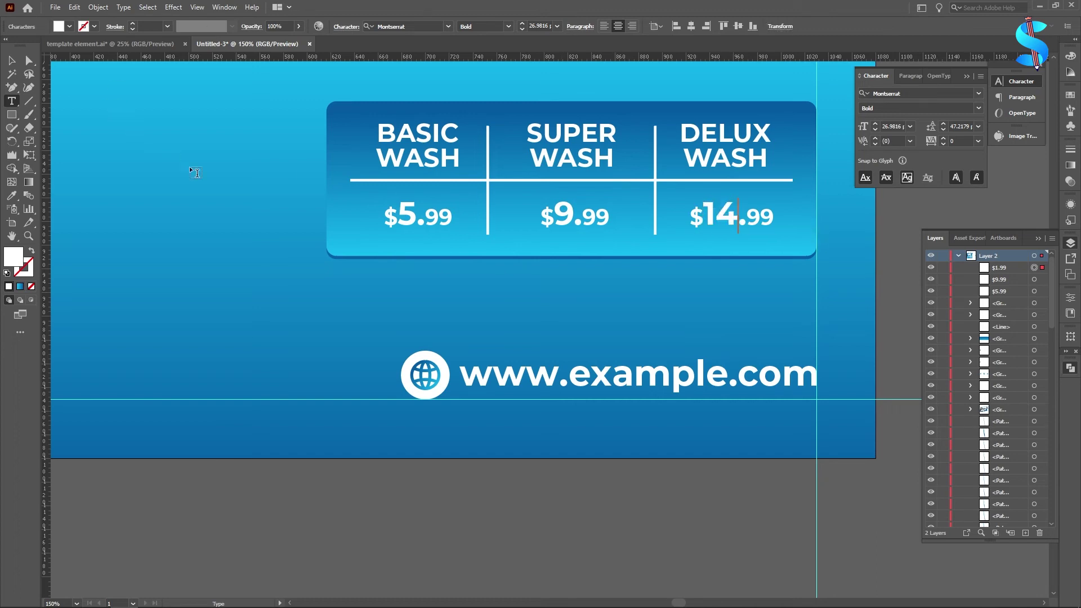
left_click(11, 61)
scroll(621, 230, "down", 2)
left_click(443, 231)
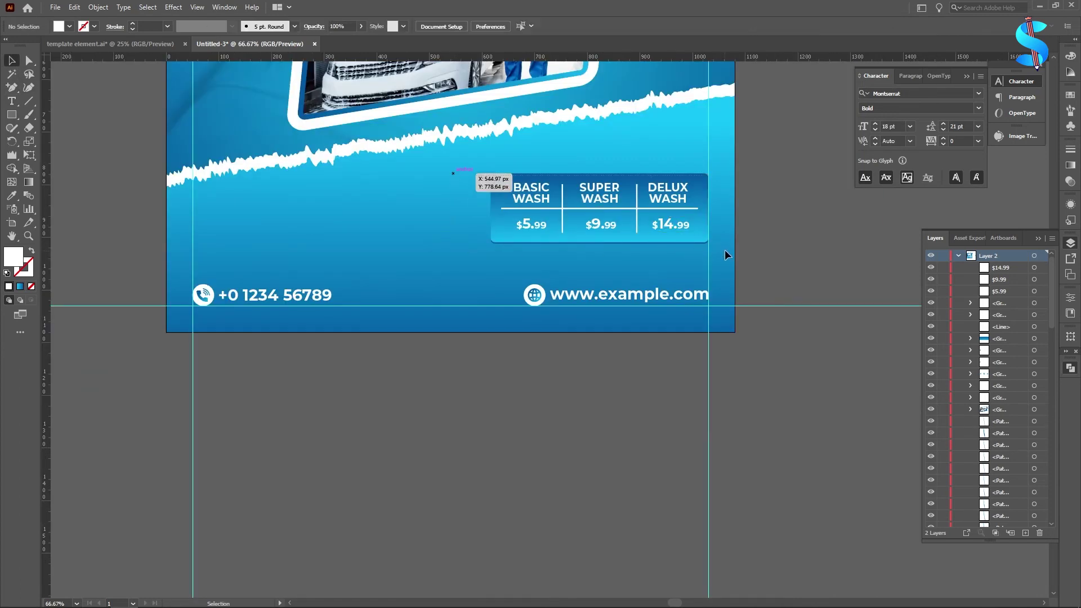
Group the whole price table and nudge it up 5 px
left_click(694, 239)
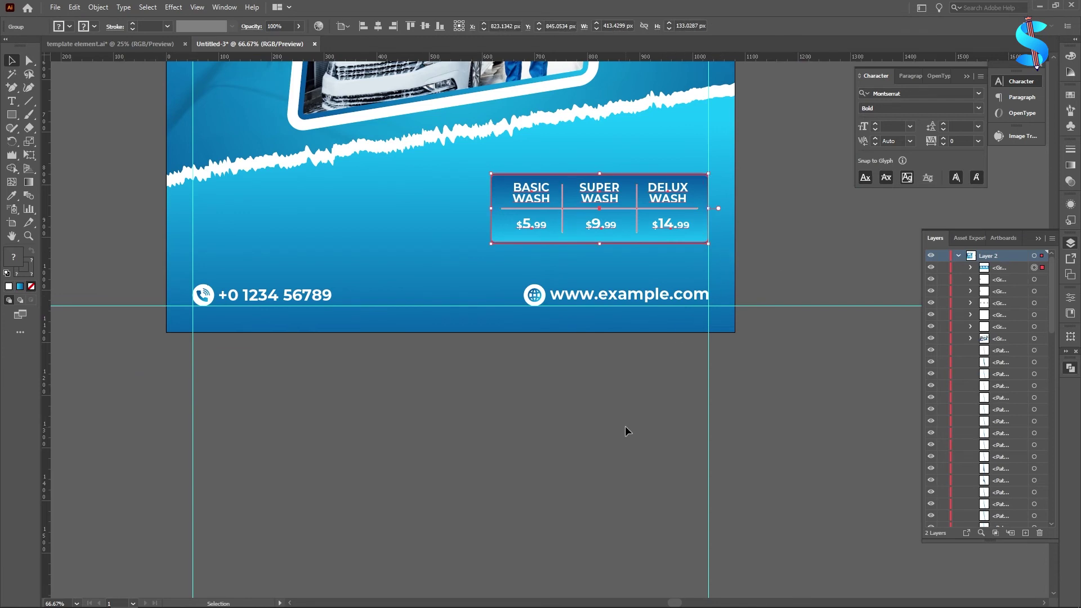
key("Up")
key("Up")
key("Up")
key("Up")
key("Up")
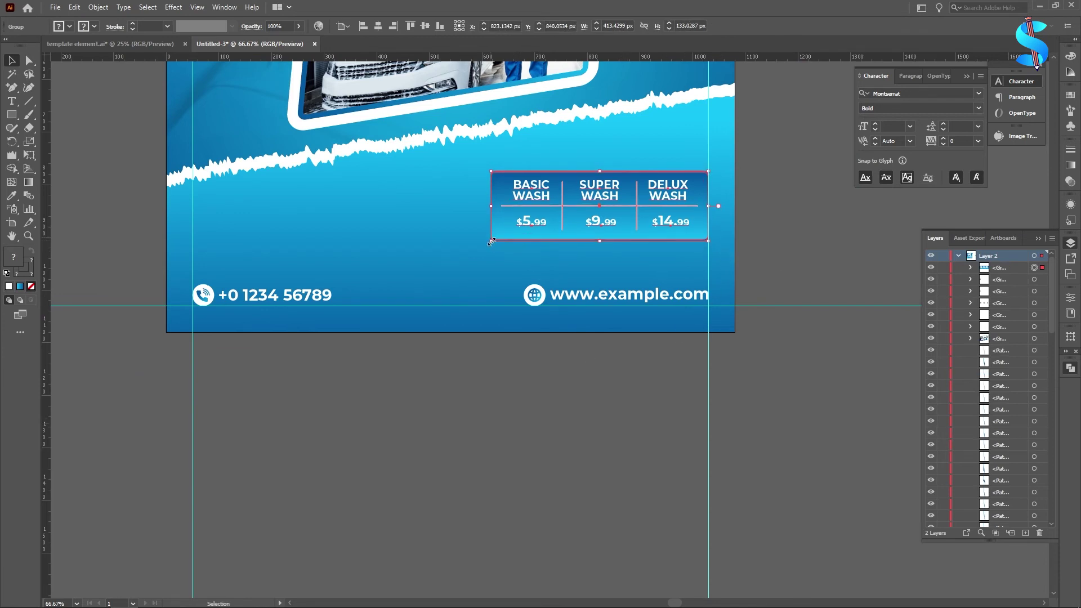
Ungroup the price table and shrink its background box around its centre to about 385 × 124 px
scroll(701, 192, "up", 1)
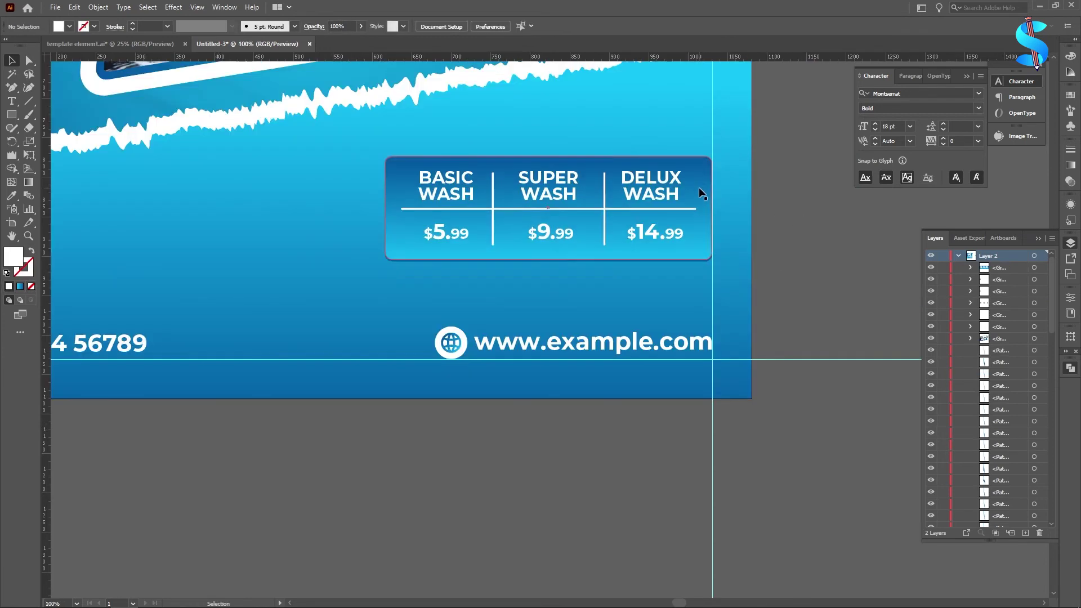
right_click(698, 187)
left_click(805, 303)
left_click(704, 270)
left_click(704, 248)
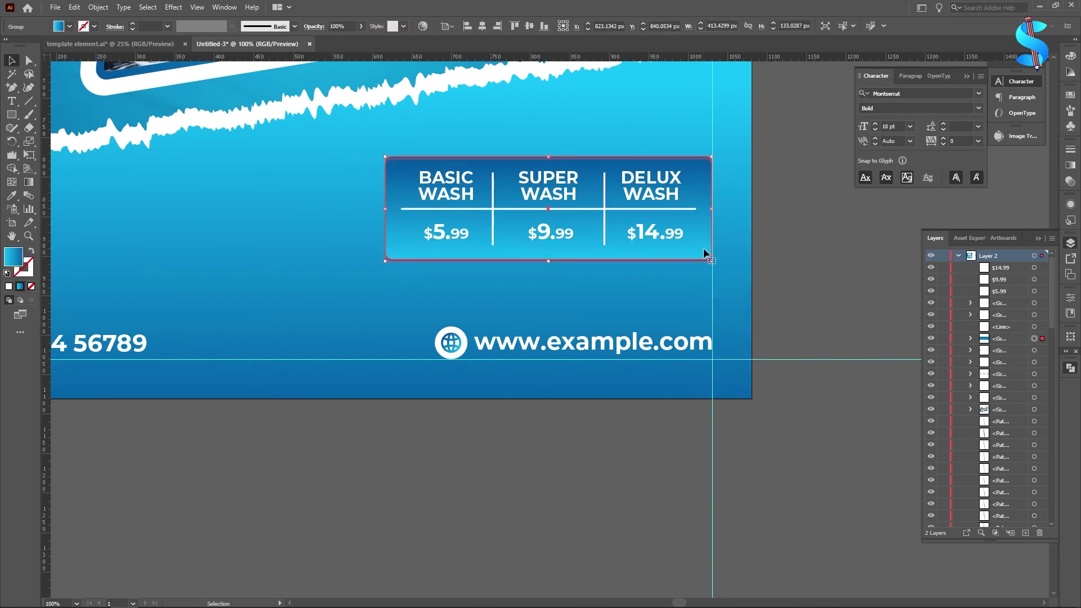
left_click_drag(704, 248, 703, 261)
key("ctrl+z")
left_click_drag(386, 208, 397, 209)
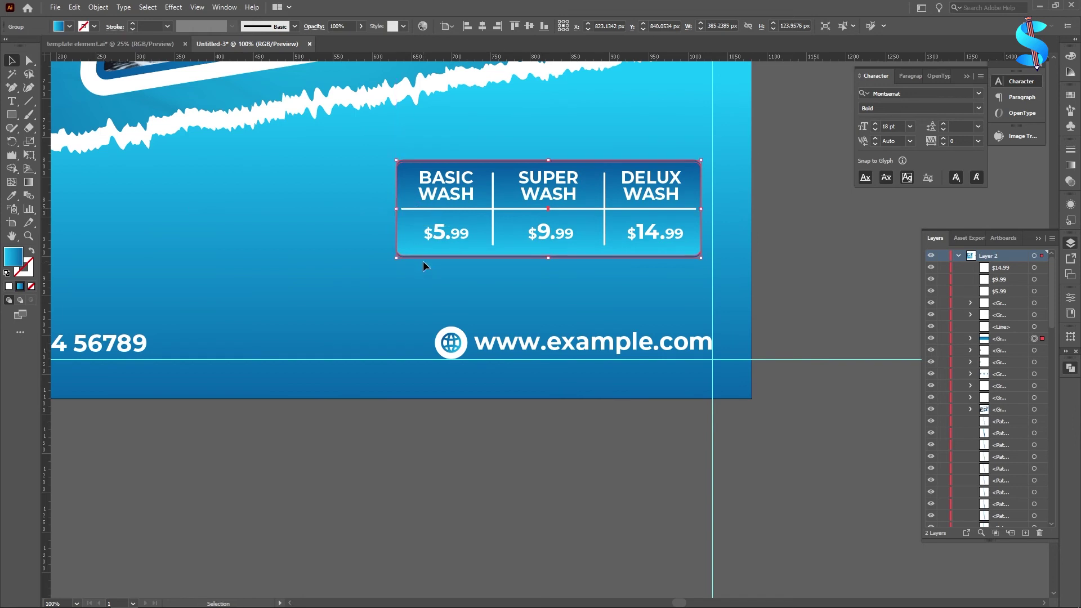
Group the price table elements again and move the table against the right margin guide
left_click(395, 171)
left_click_drag(364, 155, 527, 272)
key("ctrl+g")
left_click_drag(538, 205, 551, 208)
left_click(824, 280)
scroll(823, 280, "down", 2)
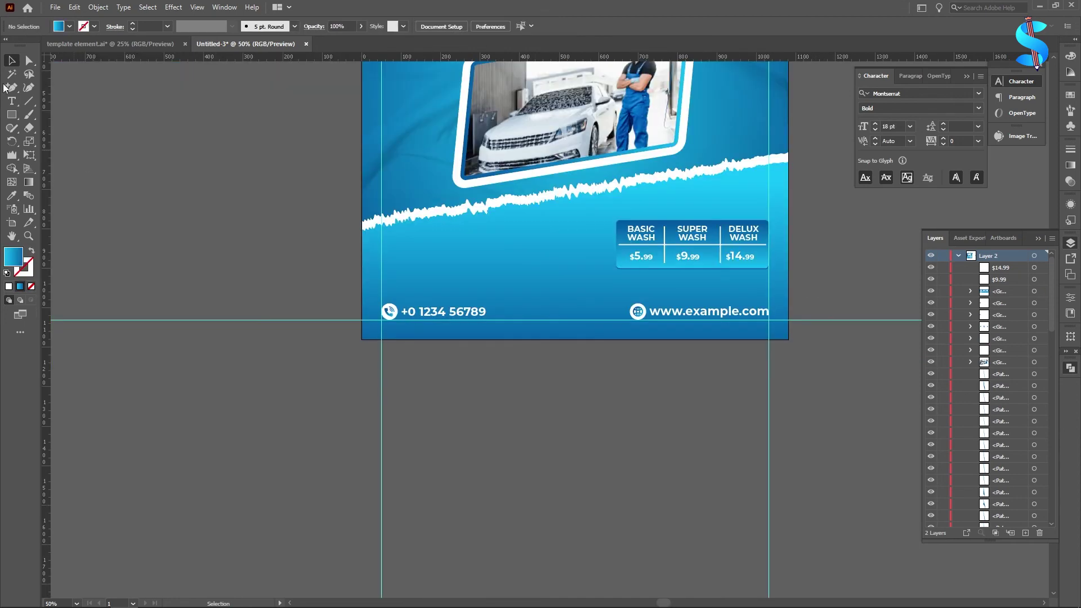
Draw a rectangle about 193 × 47 px above the phone number with a vertical gradient from light blue down to dark blue
left_click(11, 114)
scroll(455, 280, "up", 3)
mouse_move(234, 220)
left_mouse_down()
mouse_move(430, 276)
mouse_move(492, 270)
mouse_move(465, 285)
mouse_move(462, 276)
left_mouse_up()
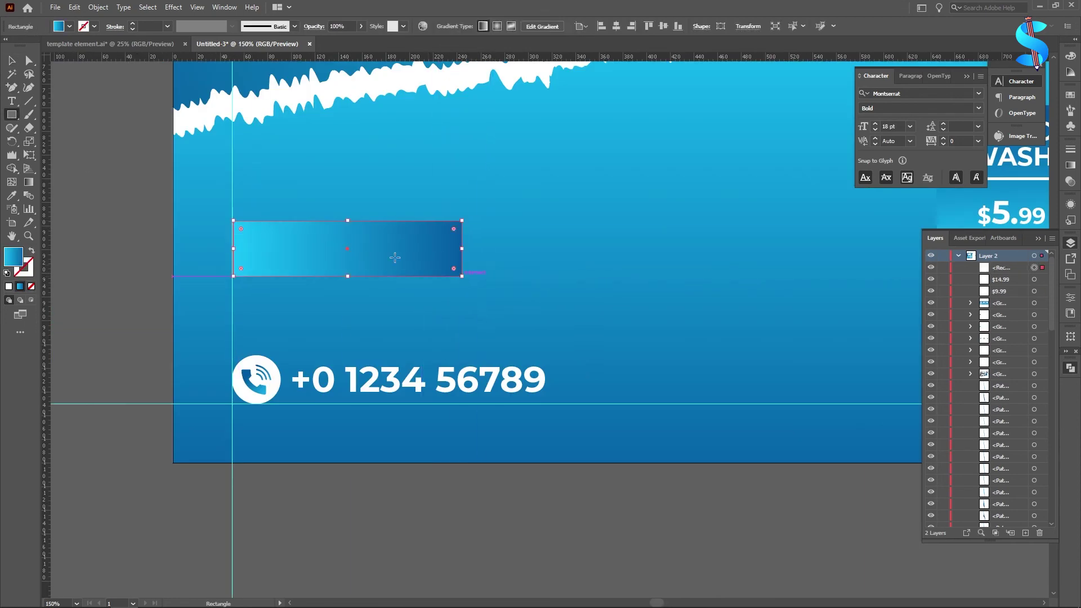
left_click(29, 182)
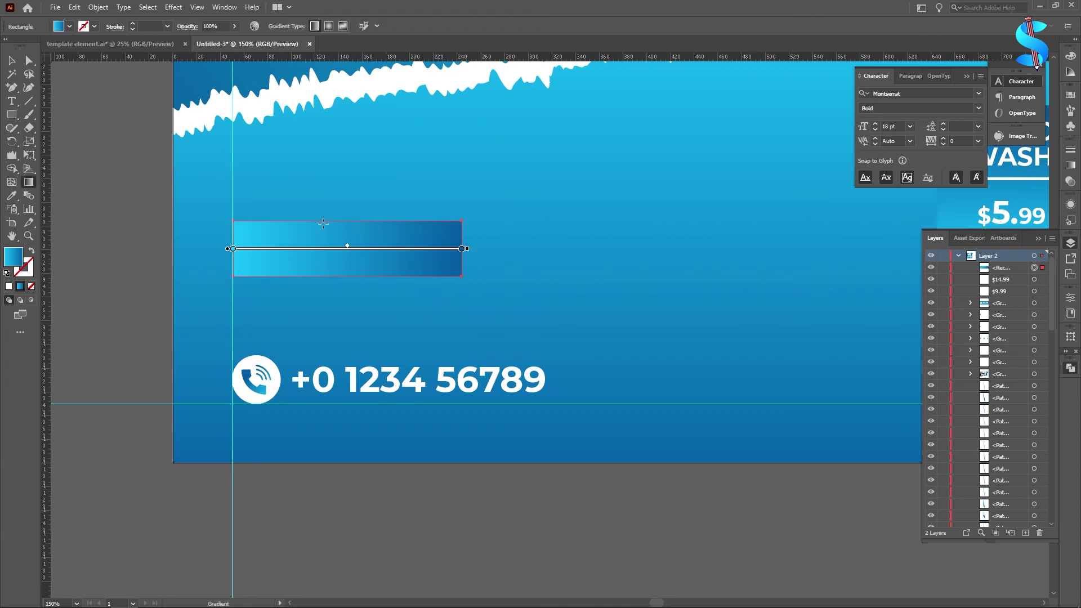
left_click_drag(350, 211, 346, 275)
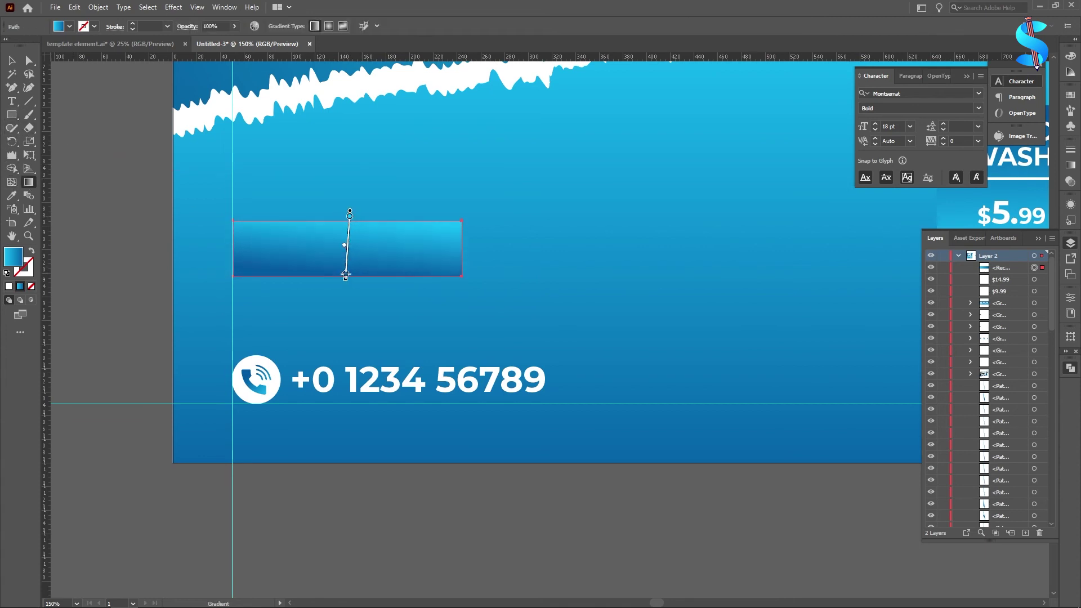
left_click(11, 61)
left_click(60, 137)
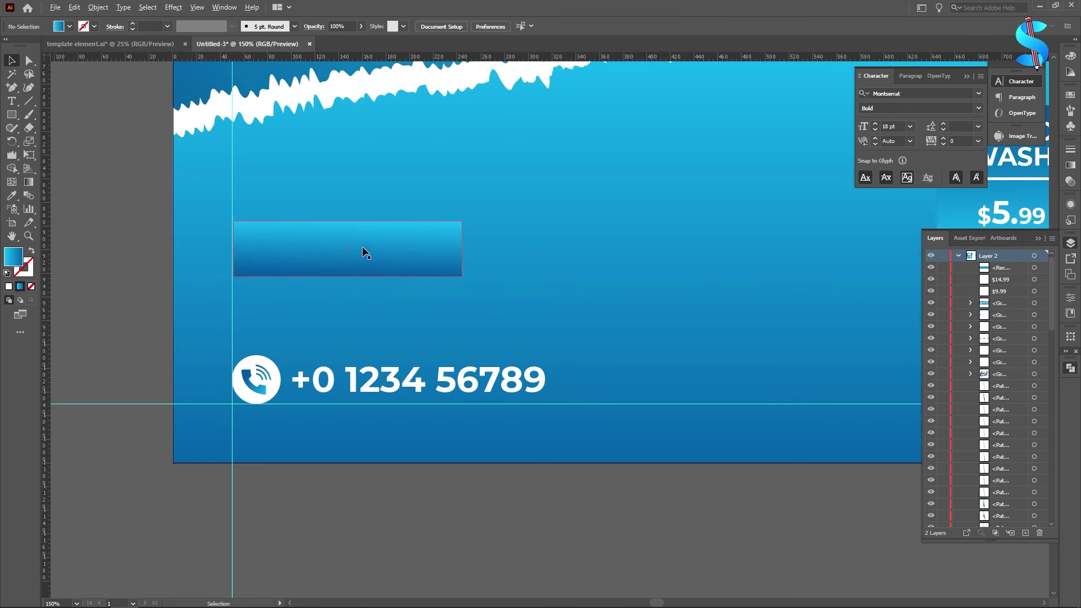
Duplicate the rectangle slightly above the original and reverse its gradient so dark blue is at the top
scroll(368, 249, "up", 2)
left_click_drag(339, 261, 337, 260)
left_click(30, 183)
left_click_drag(344, 319, 340, 189)
key("v")
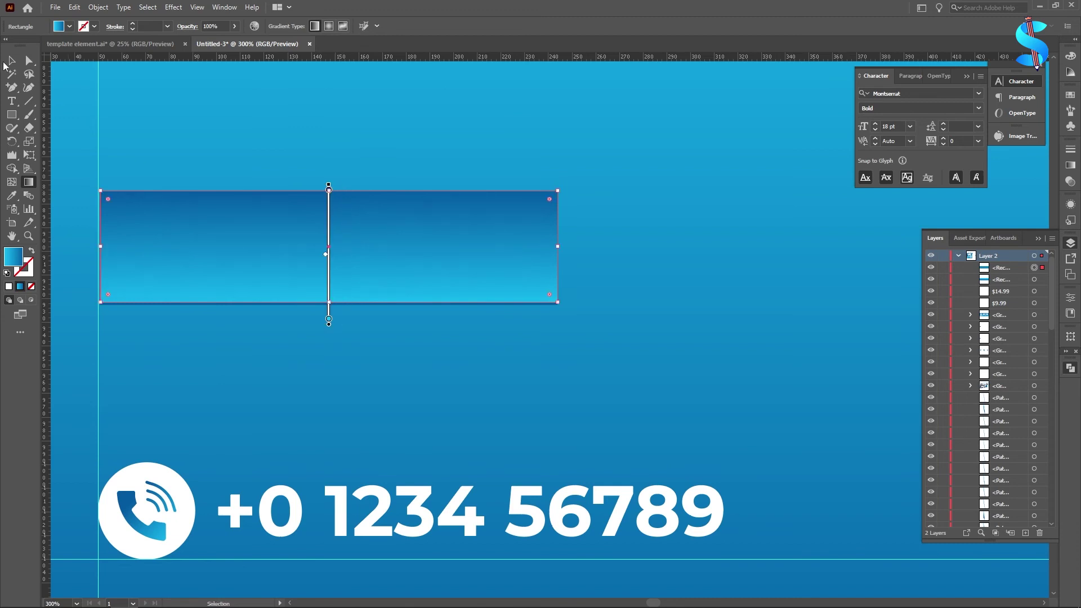
Round the corners of both button rectangles to a radius of about 4 px
left_click_drag(107, 200, 110, 201)
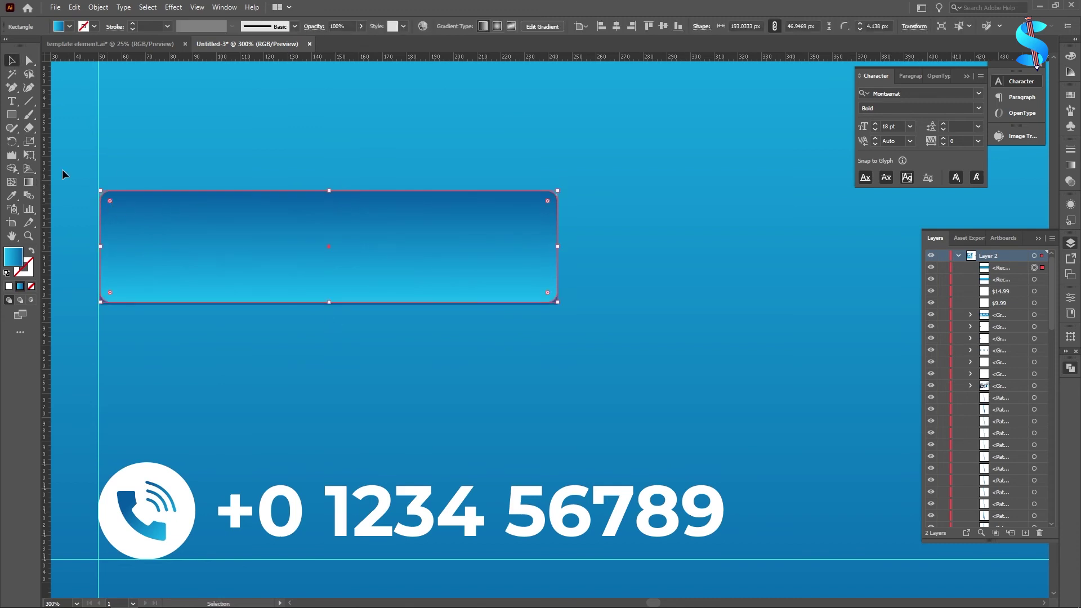
scroll(115, 303, "up", 2)
left_click(97, 297)
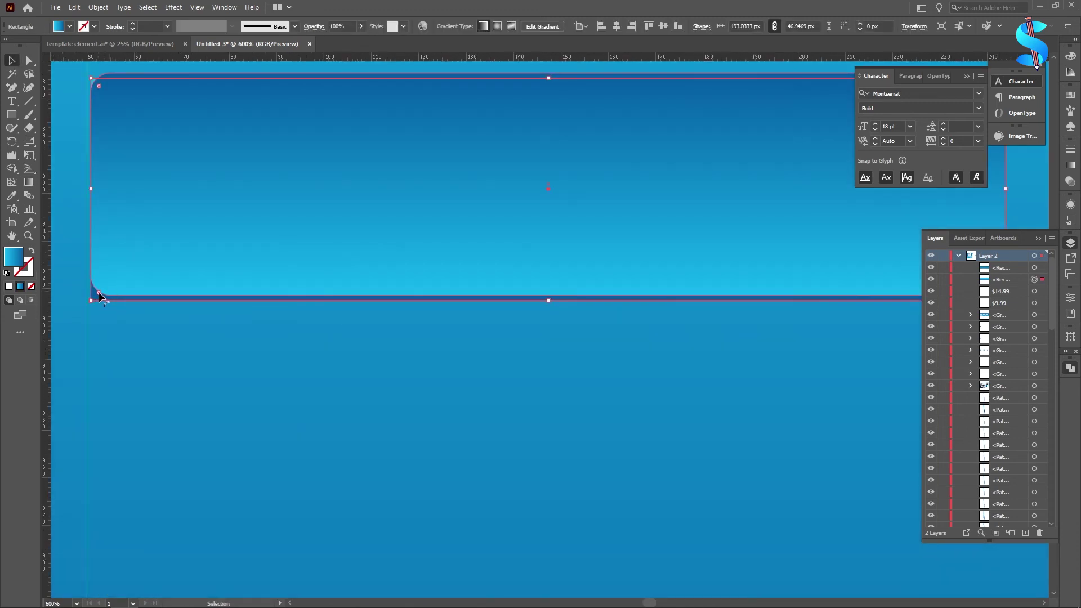
left_click_drag(99, 292, 103, 275)
scroll(366, 275, "down", 2)
left_click(73, 191)
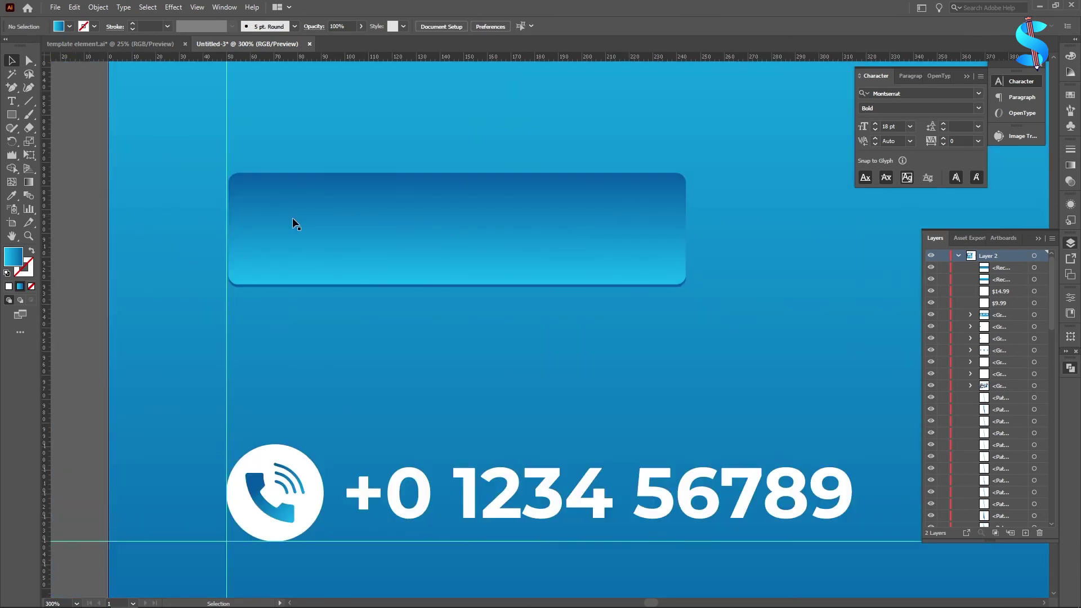
Add the text BOOK NOW in Montserrat Bold over the button rectangle
key("t")
left_click(317, 207)
double_click(449, 213)
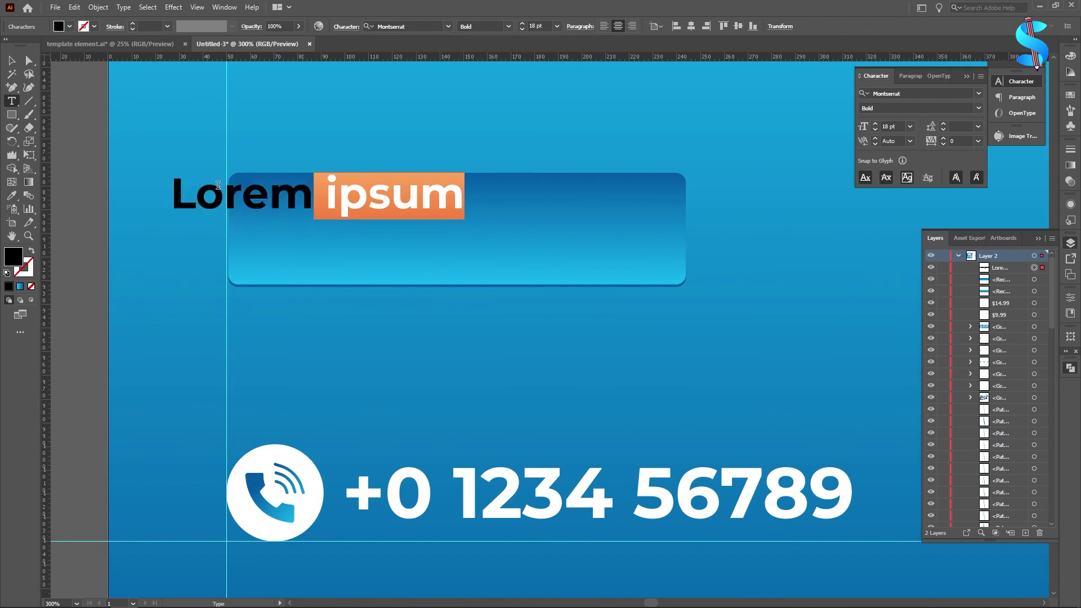
scroll(218, 185, "left", 1)
key("ctrl+a")
type("BOOK ")
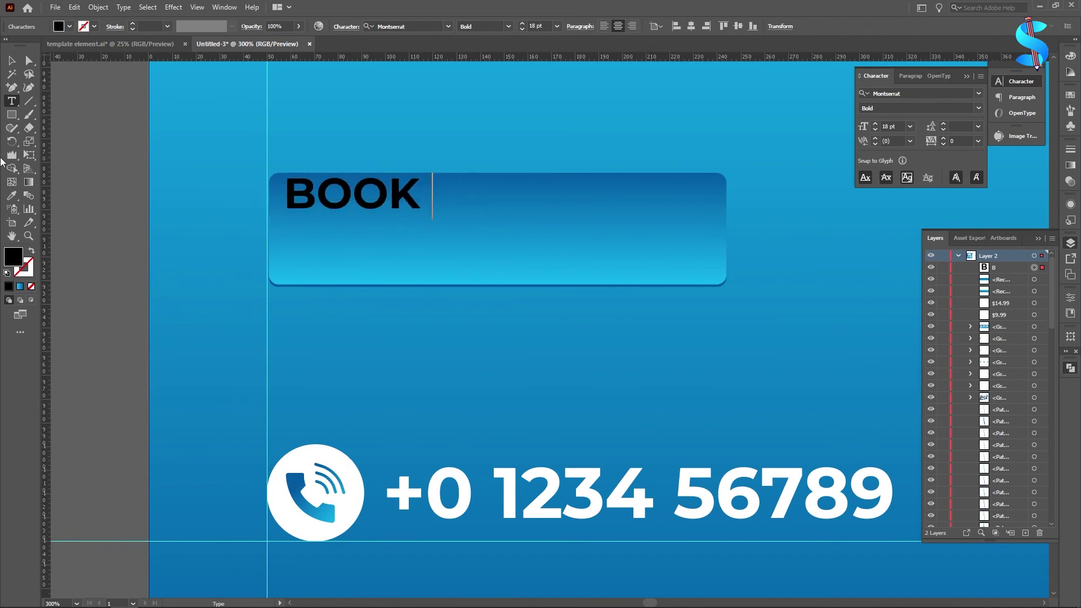
type("NOW")
Enlarge the BOOK NOW text to about 25 pt within the button and fill it with white (#FFFFFF)
left_click(12, 60)
left_click_drag(379, 200, 459, 233)
left_click_drag(573, 255, 678, 270)
double_click(17, 261)
left_click_drag(417, 253, 387, 228)
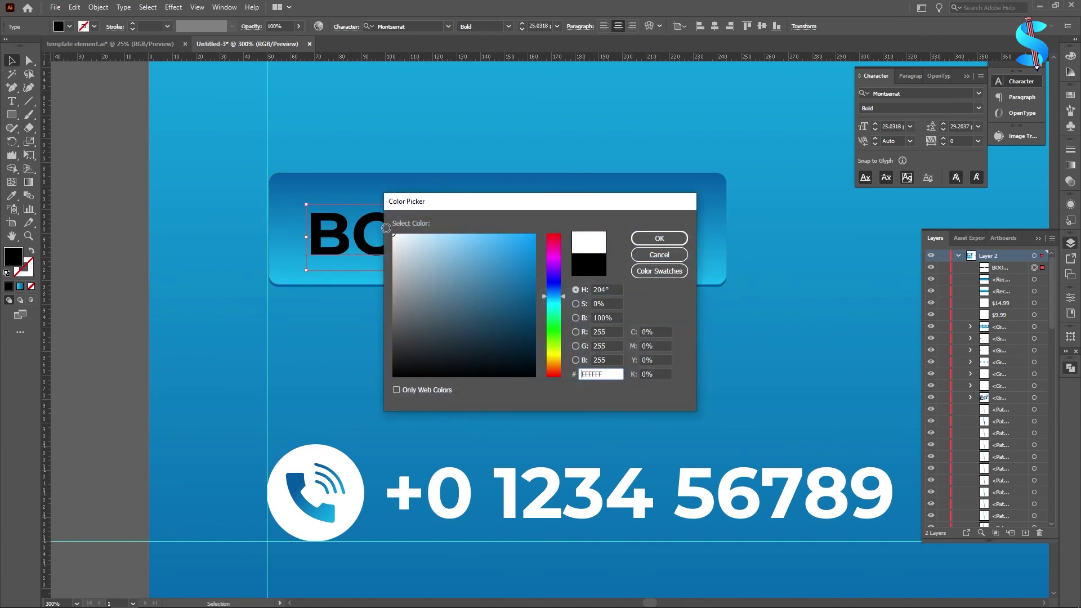
left_click(644, 239)
Group the two button rectangles and centre the BOOK NOW text horizontally on them at the left margin guide
left_click(701, 254)
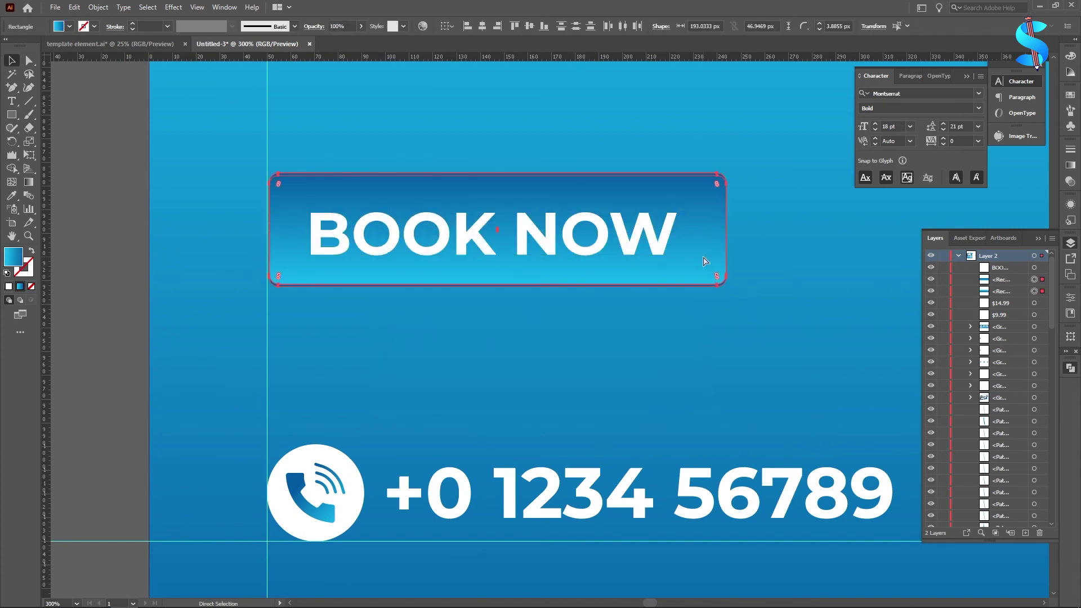
key("ctrl+g")
left_click_drag(592, 322, 470, 75)
left_click(377, 27)
left_click(159, 181)
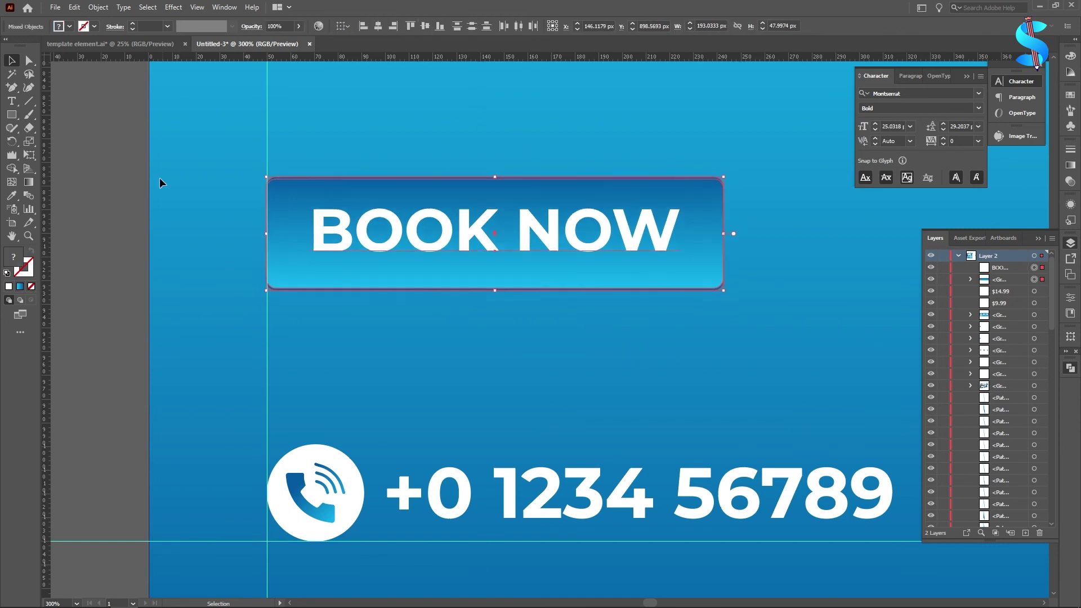
Nudge the BOOK NOW text down slightly and group it with the button rectangles
left_click_drag(416, 144, 477, 312)
left_click(482, 319)
left_click(471, 237)
key("Down")
left_click_drag(489, 158, 525, 320)
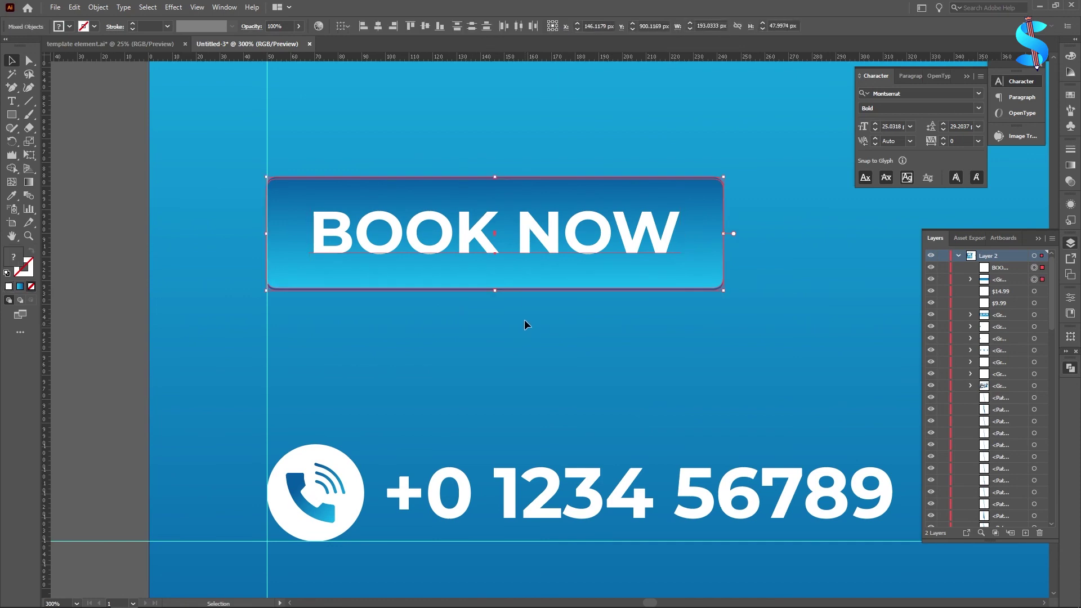
key("ctrl+g")
scroll(512, 314, "down", 2)
scroll(512, 314, "up", 1)
left_click(246, 266)
Copy the chevrons, triangle, circle, plus and zigzag shapes from template element.ai into Untitled-3, beside the artboard at 50% opacity
scroll(528, 250, "down", 3)
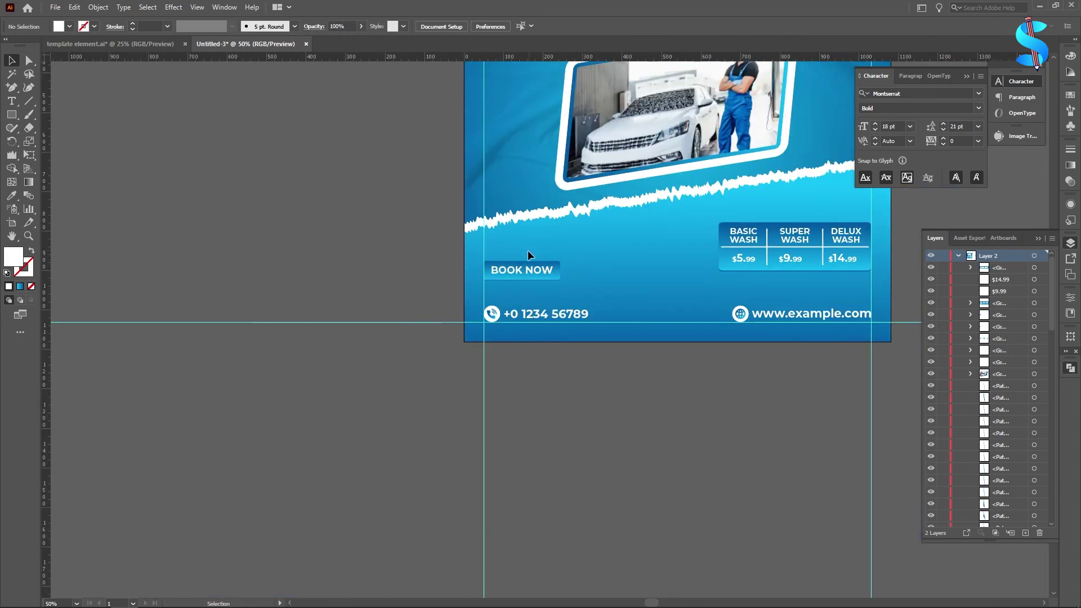
scroll(456, 259, "down", 2)
left_click(129, 44)
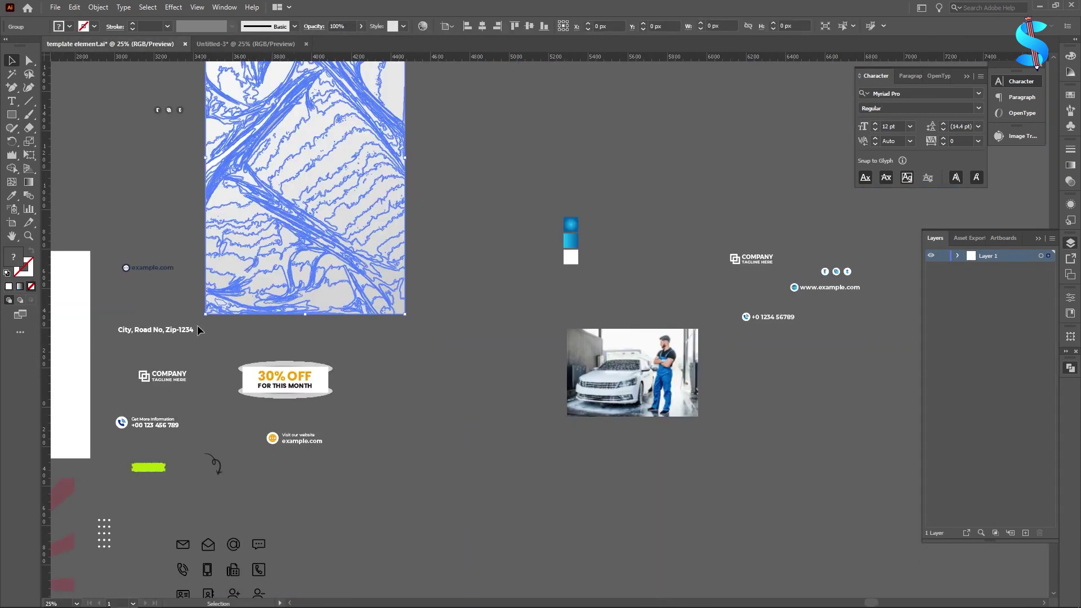
scroll(366, 378, "down", 1)
scroll(136, 247, "up", 4)
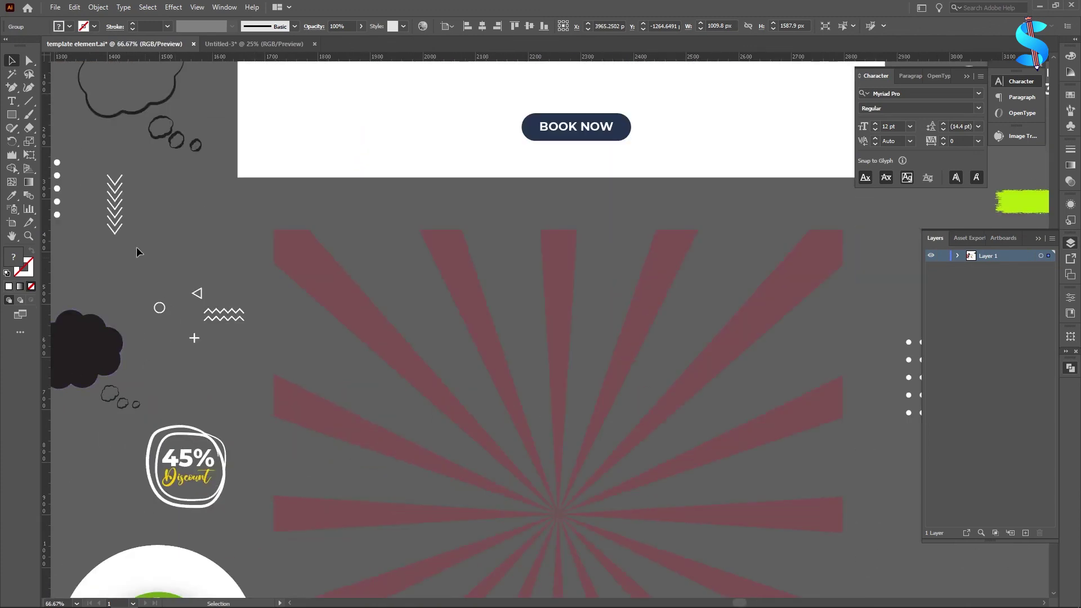
left_click_drag(119, 204, 238, 99)
left_click_drag(351, 266, 333, 243)
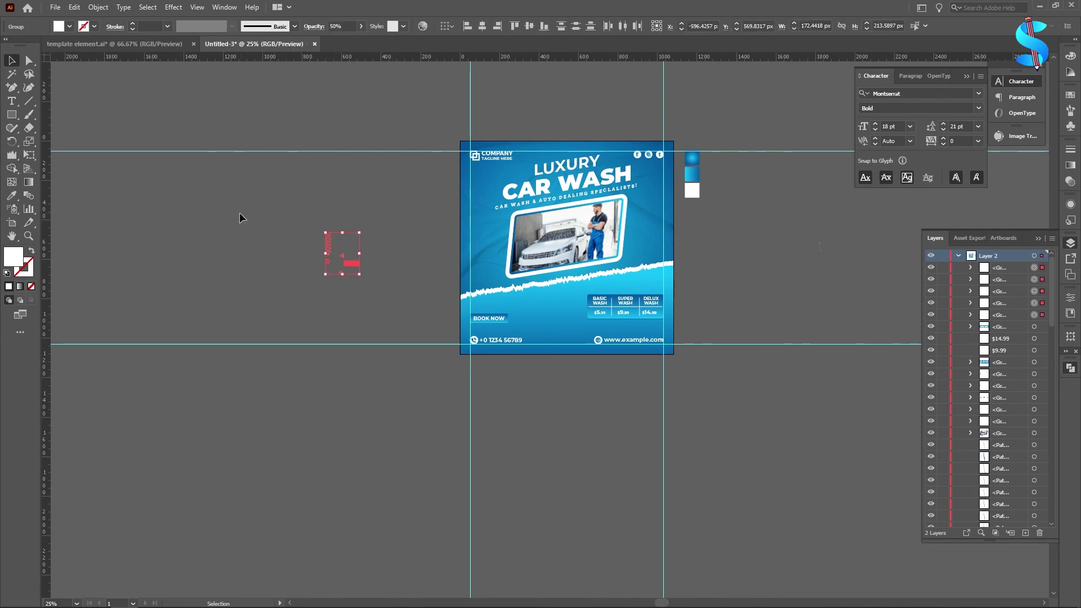
Place chevron columns on both sides of the photo, and the triangle and plus shapes left of the headline and photo
left_click_drag(330, 243, 651, 211)
left_click(637, 254)
scroll(361, 279, "down", 1)
left_click_drag(340, 260, 488, 169)
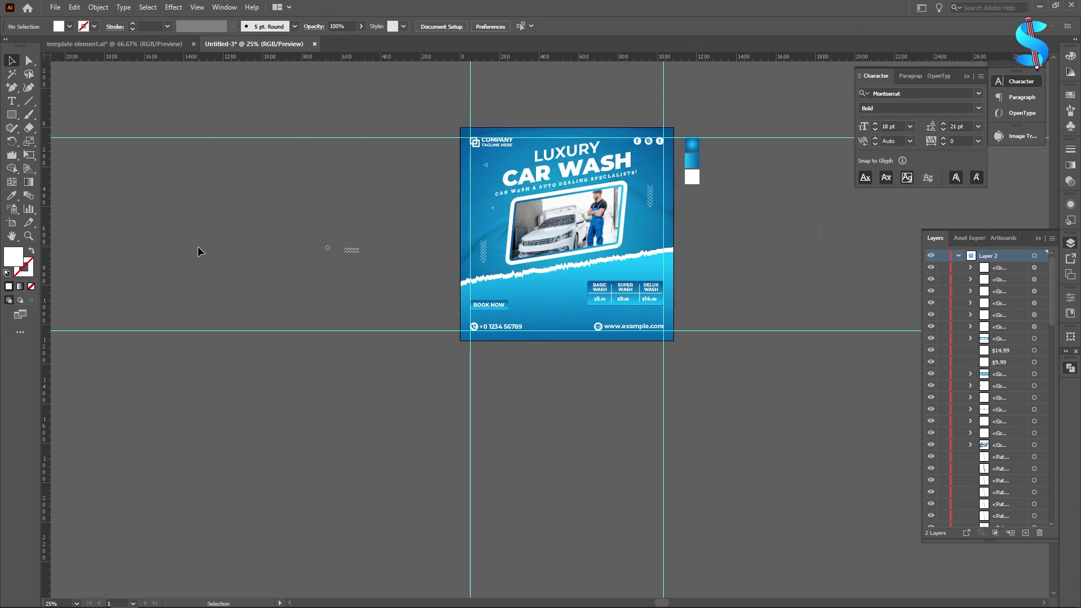
Place the circle to the right of the photo and the zigzag lines beside the BOOK NOW button
scroll(300, 243, "down", 2)
left_click_drag(330, 225, 670, 225)
left_click(345, 244)
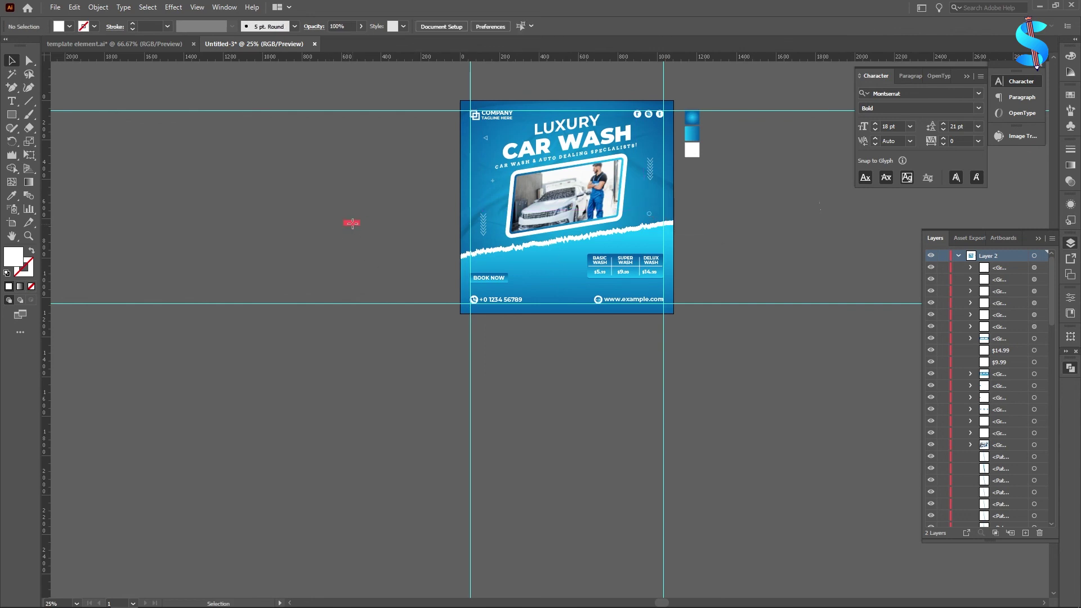
left_click_drag(352, 223, 547, 286)
left_click(357, 225)
key("ctrl+0")
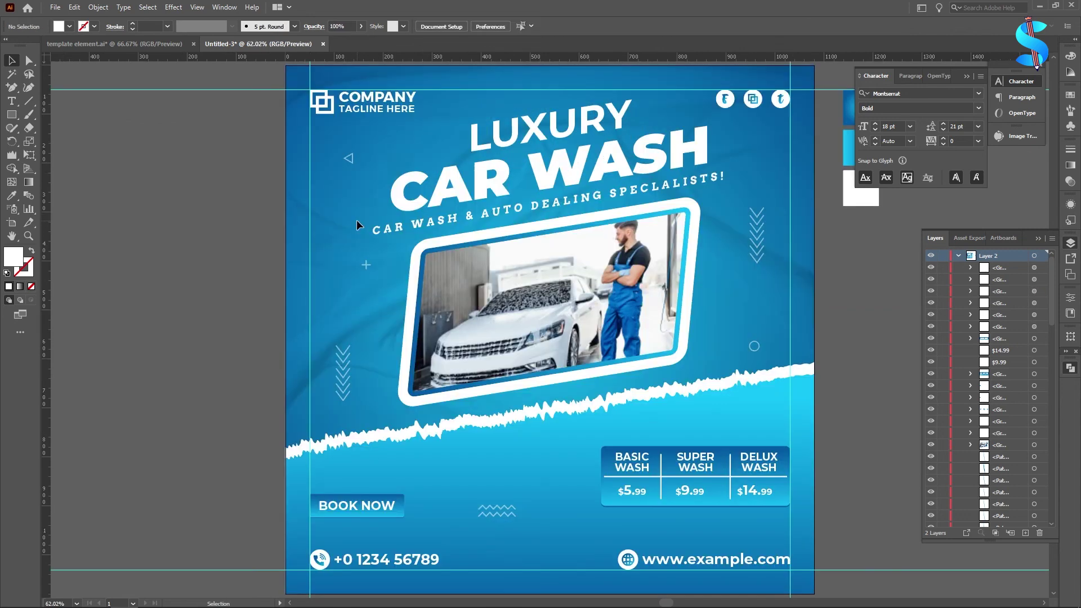